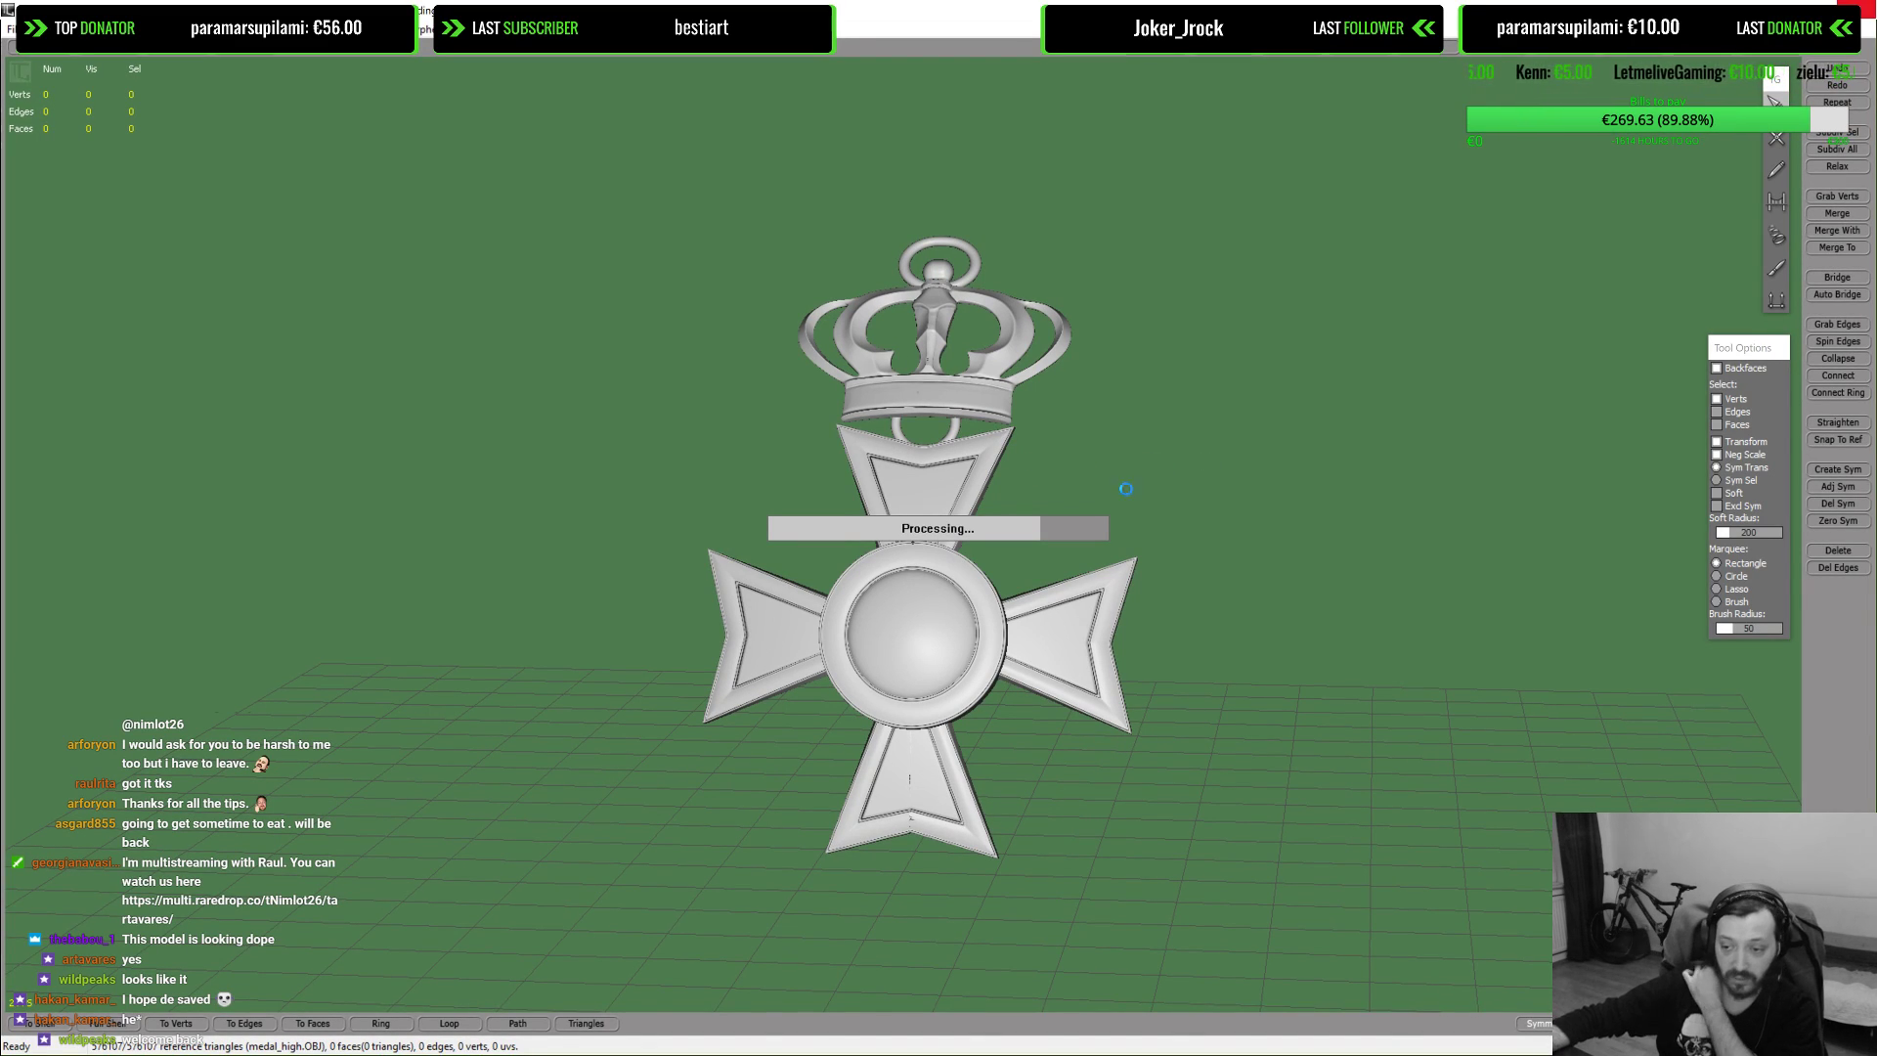
Step: Switch to the 3ds Max scene and select the boxer's pants mesh
key(alt+Tab)
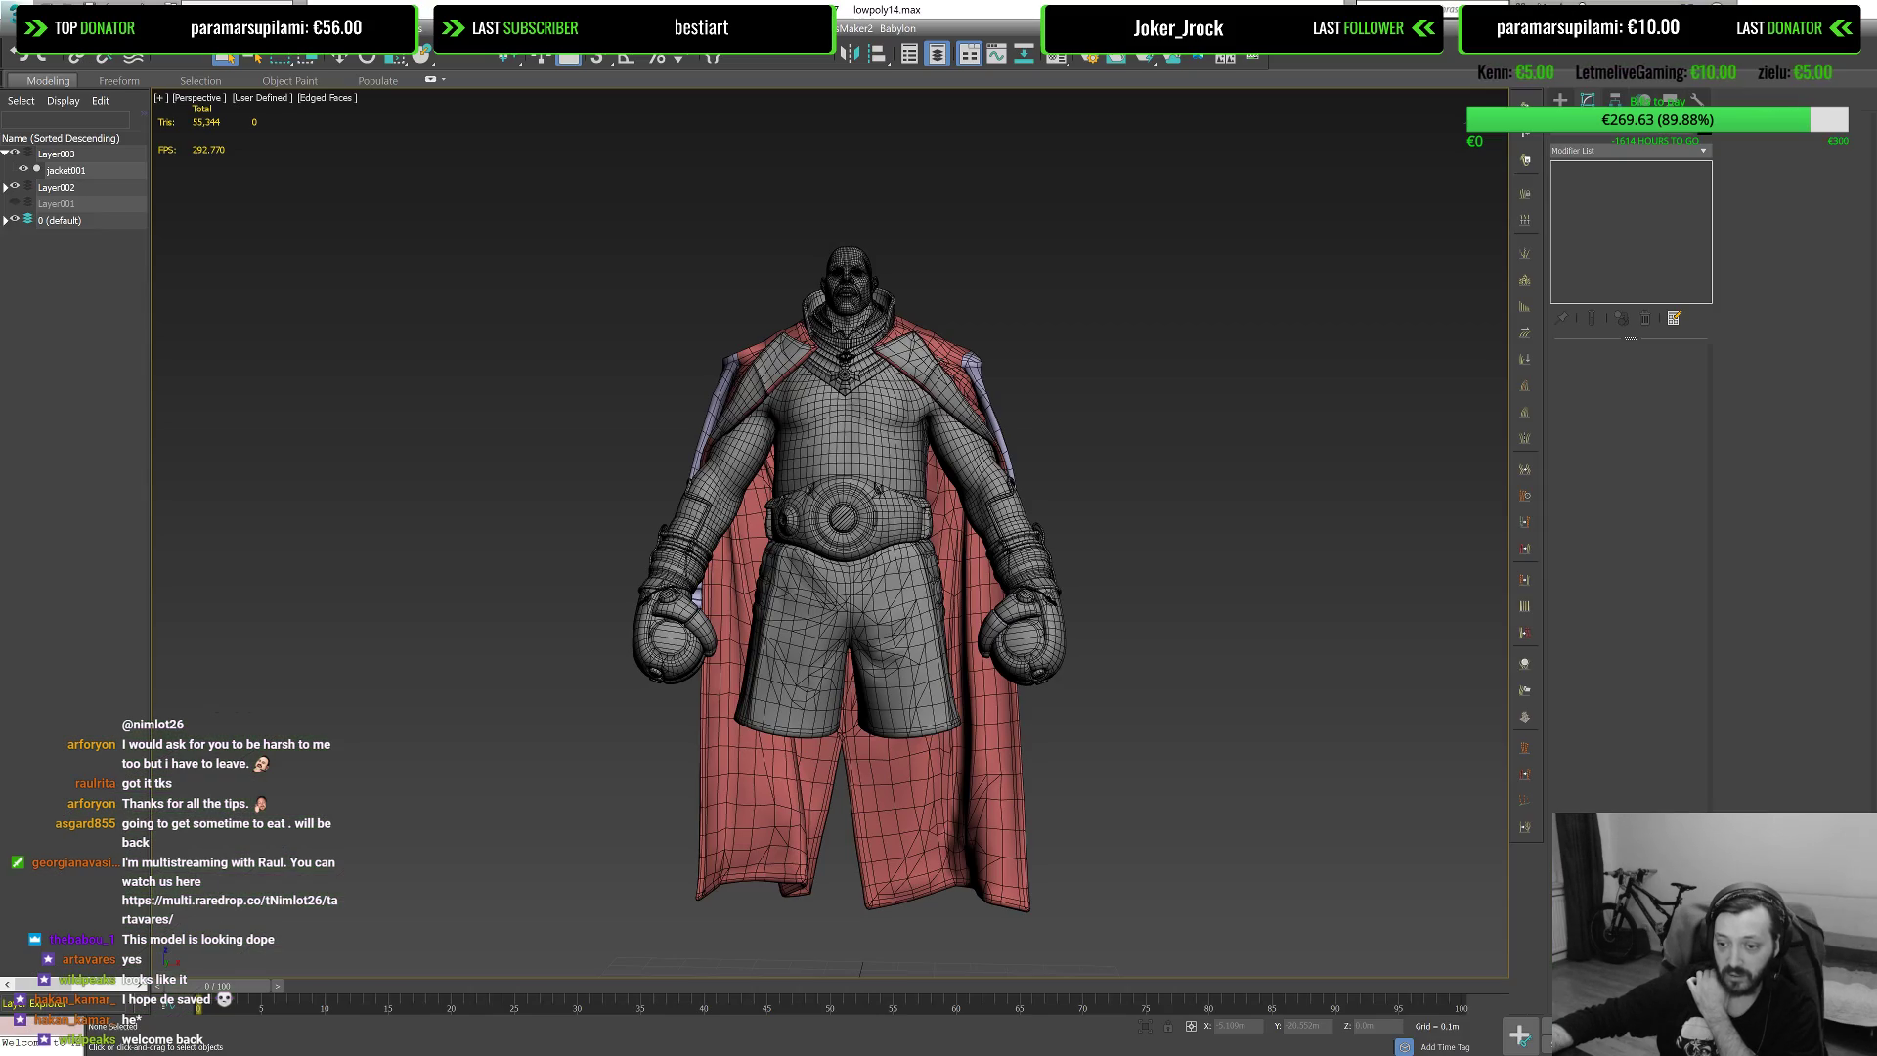
scroll(944, 538, up, 6)
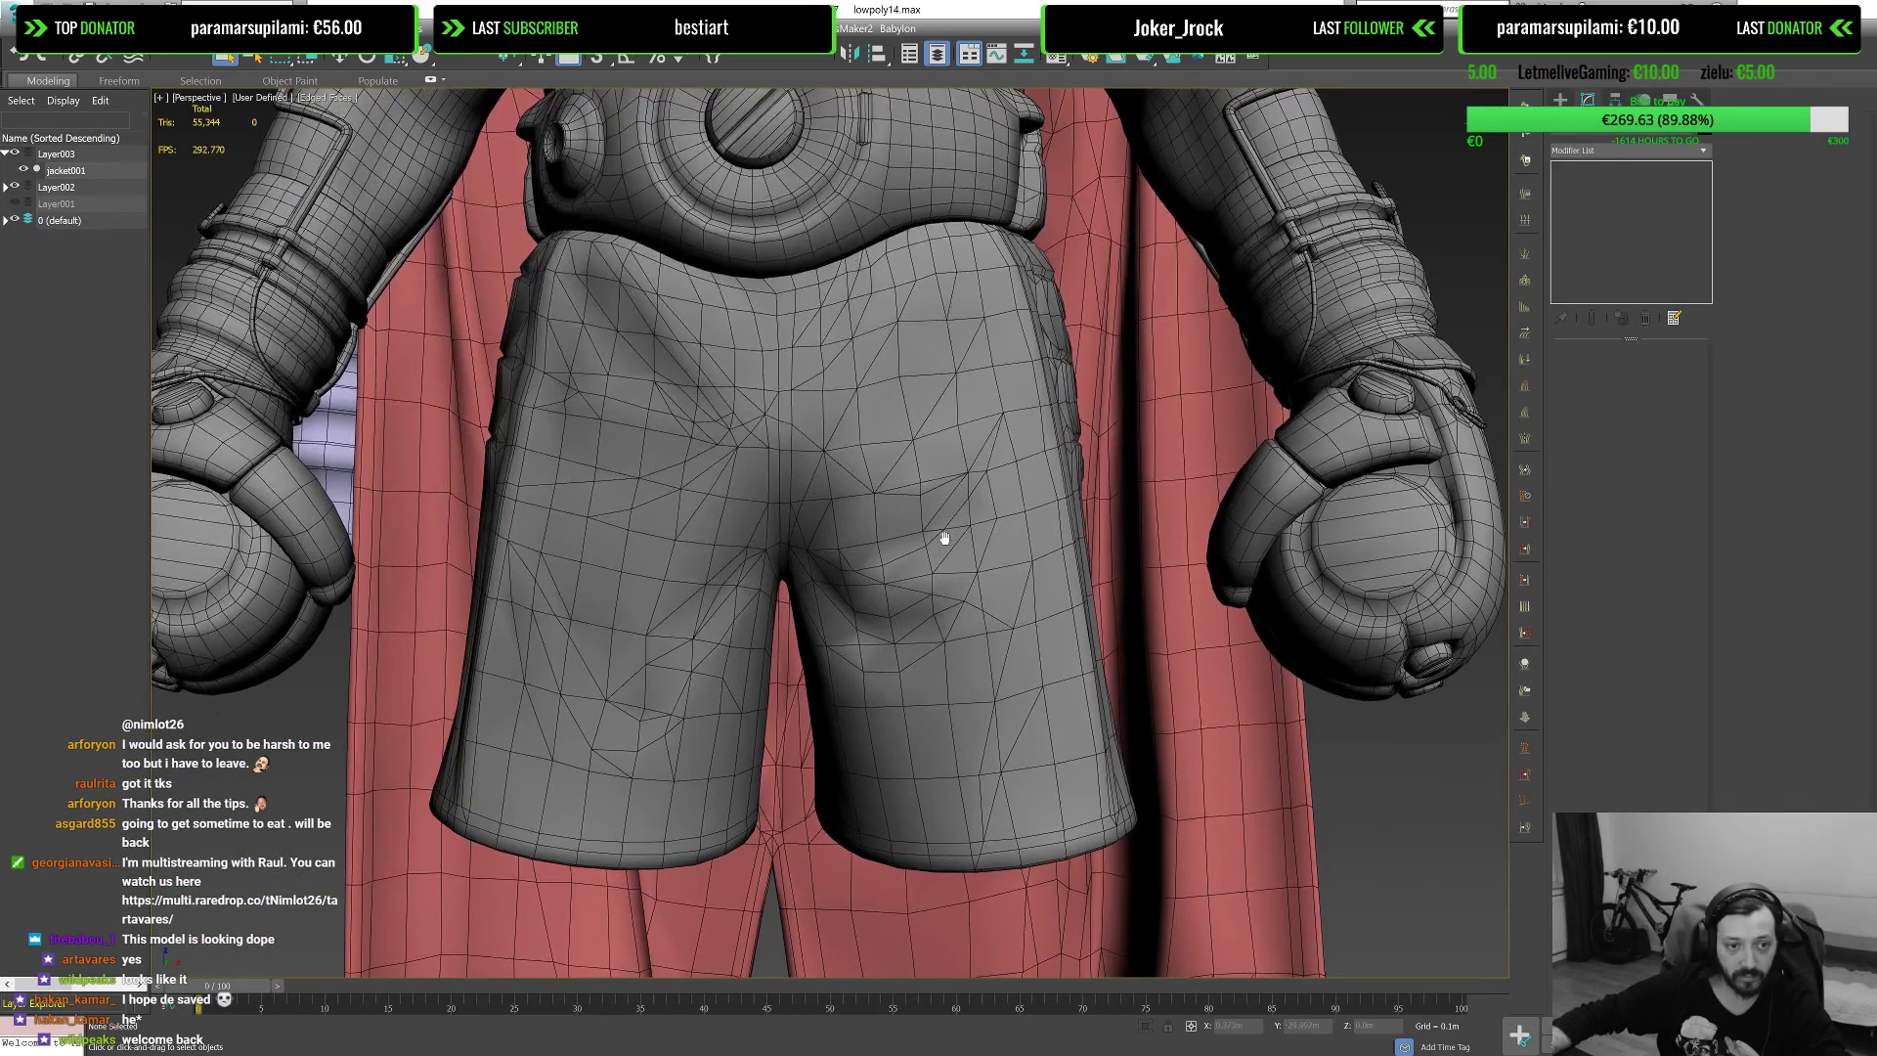
scroll(944, 537, down, 2)
mouse_move(944, 538)
alt+middle_down()
mouse_move(860, 479)
mouse_move(782, 489)
mouse_move(943, 546)
alt+middle_up()
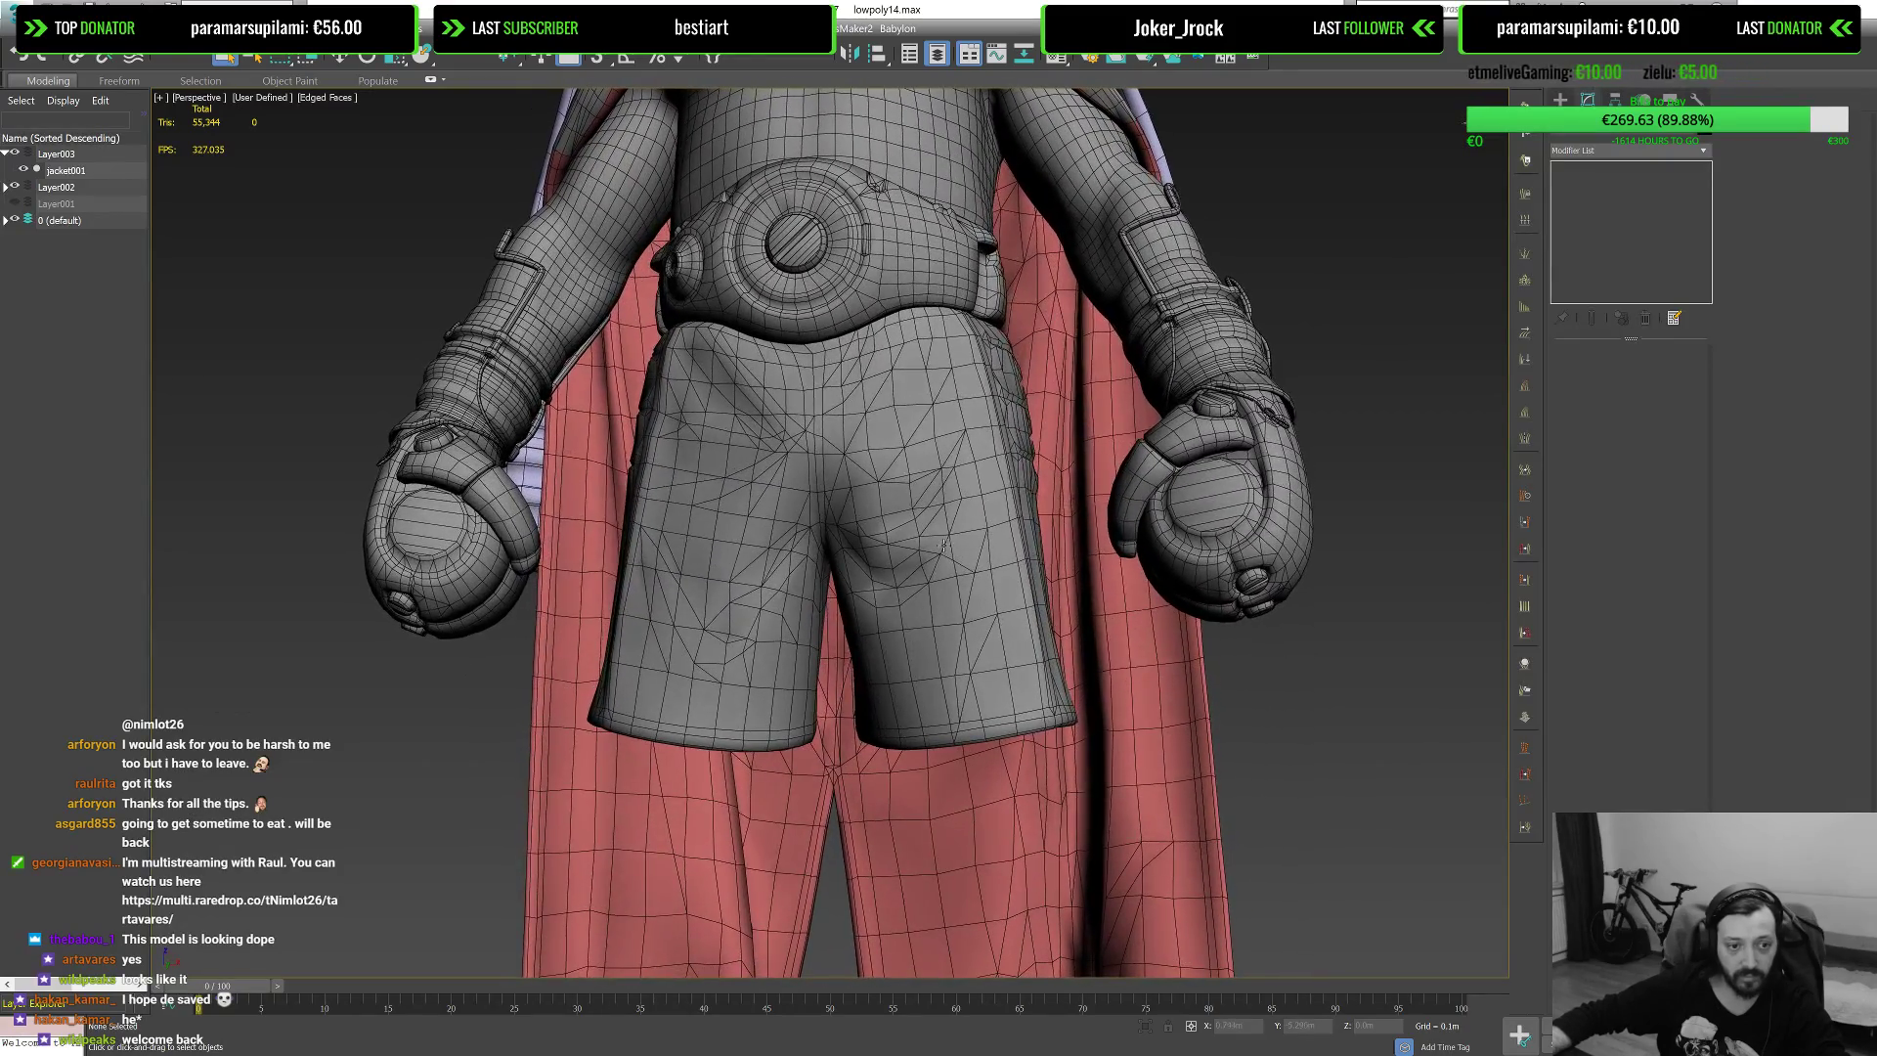
click(957, 427)
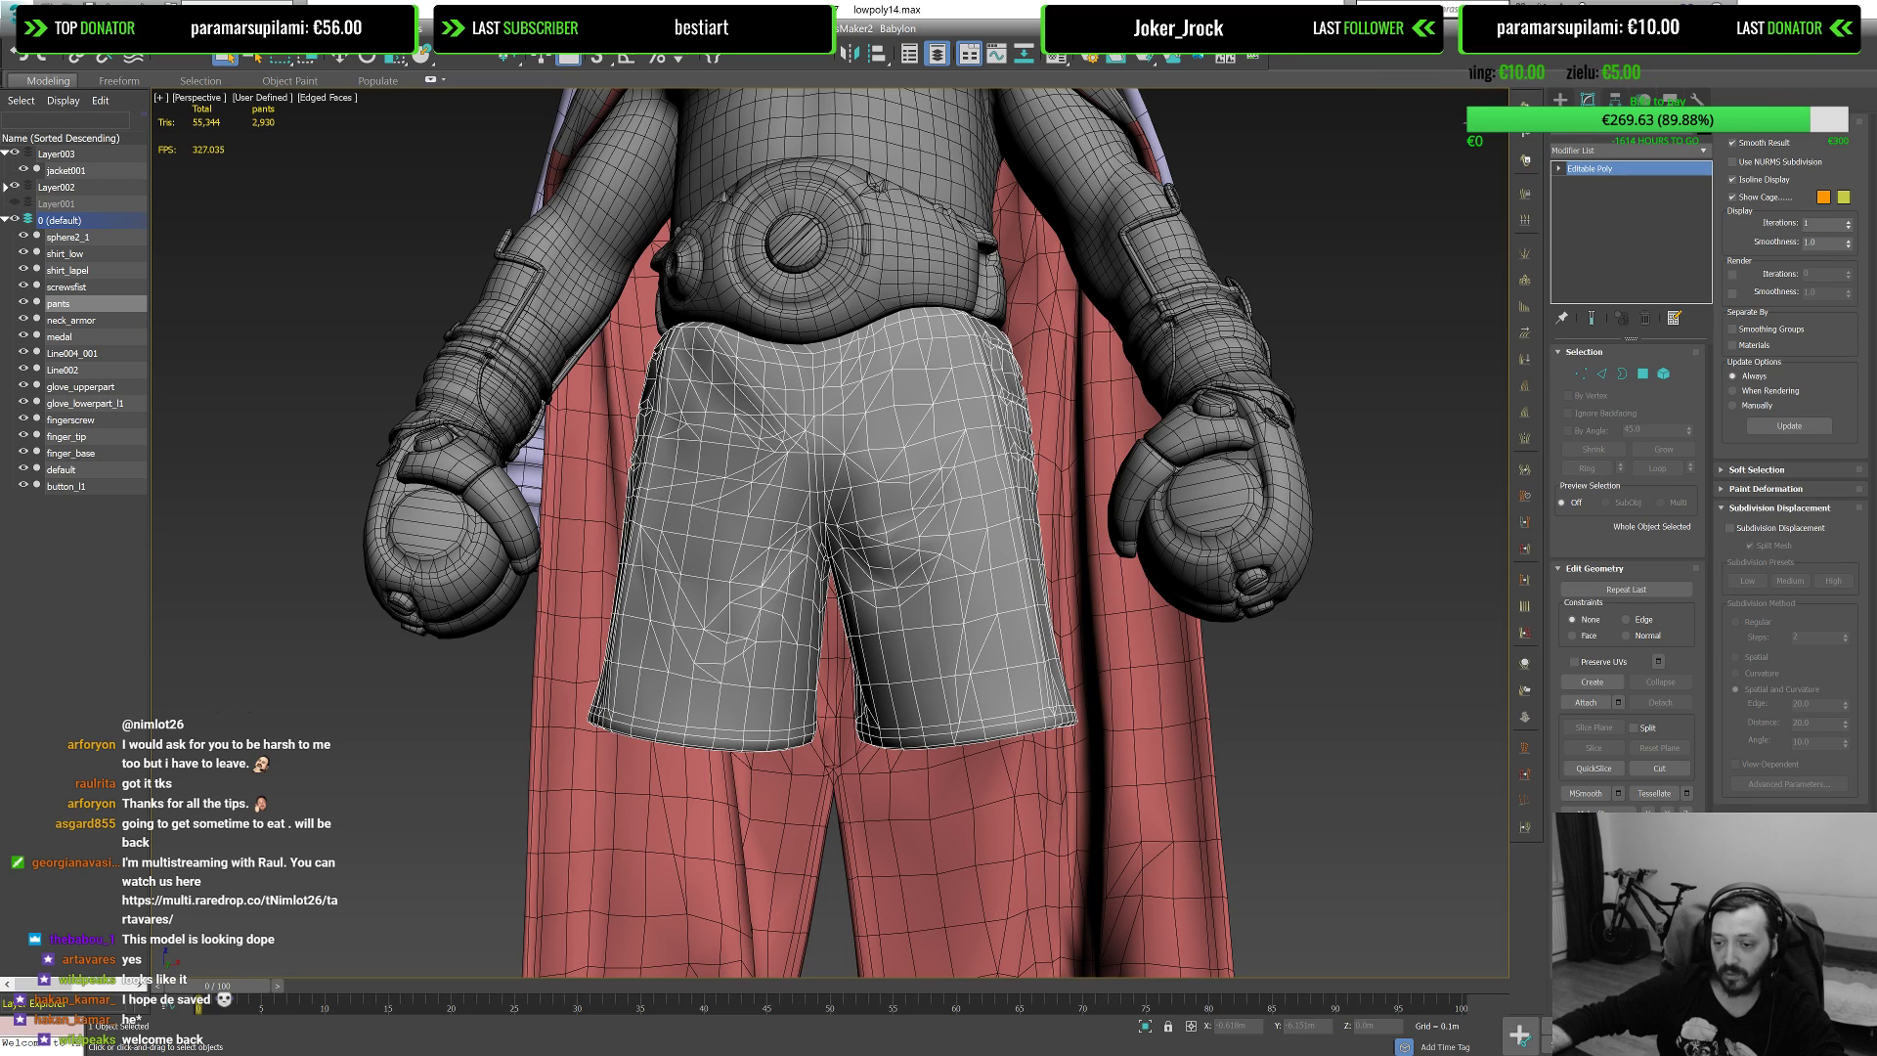
Step: Switch to ZBrush, make the Cylinder3D primitive the active tool and frame it
key(alt+Tab)
shift+drag(1261, 670, 1224, 628)
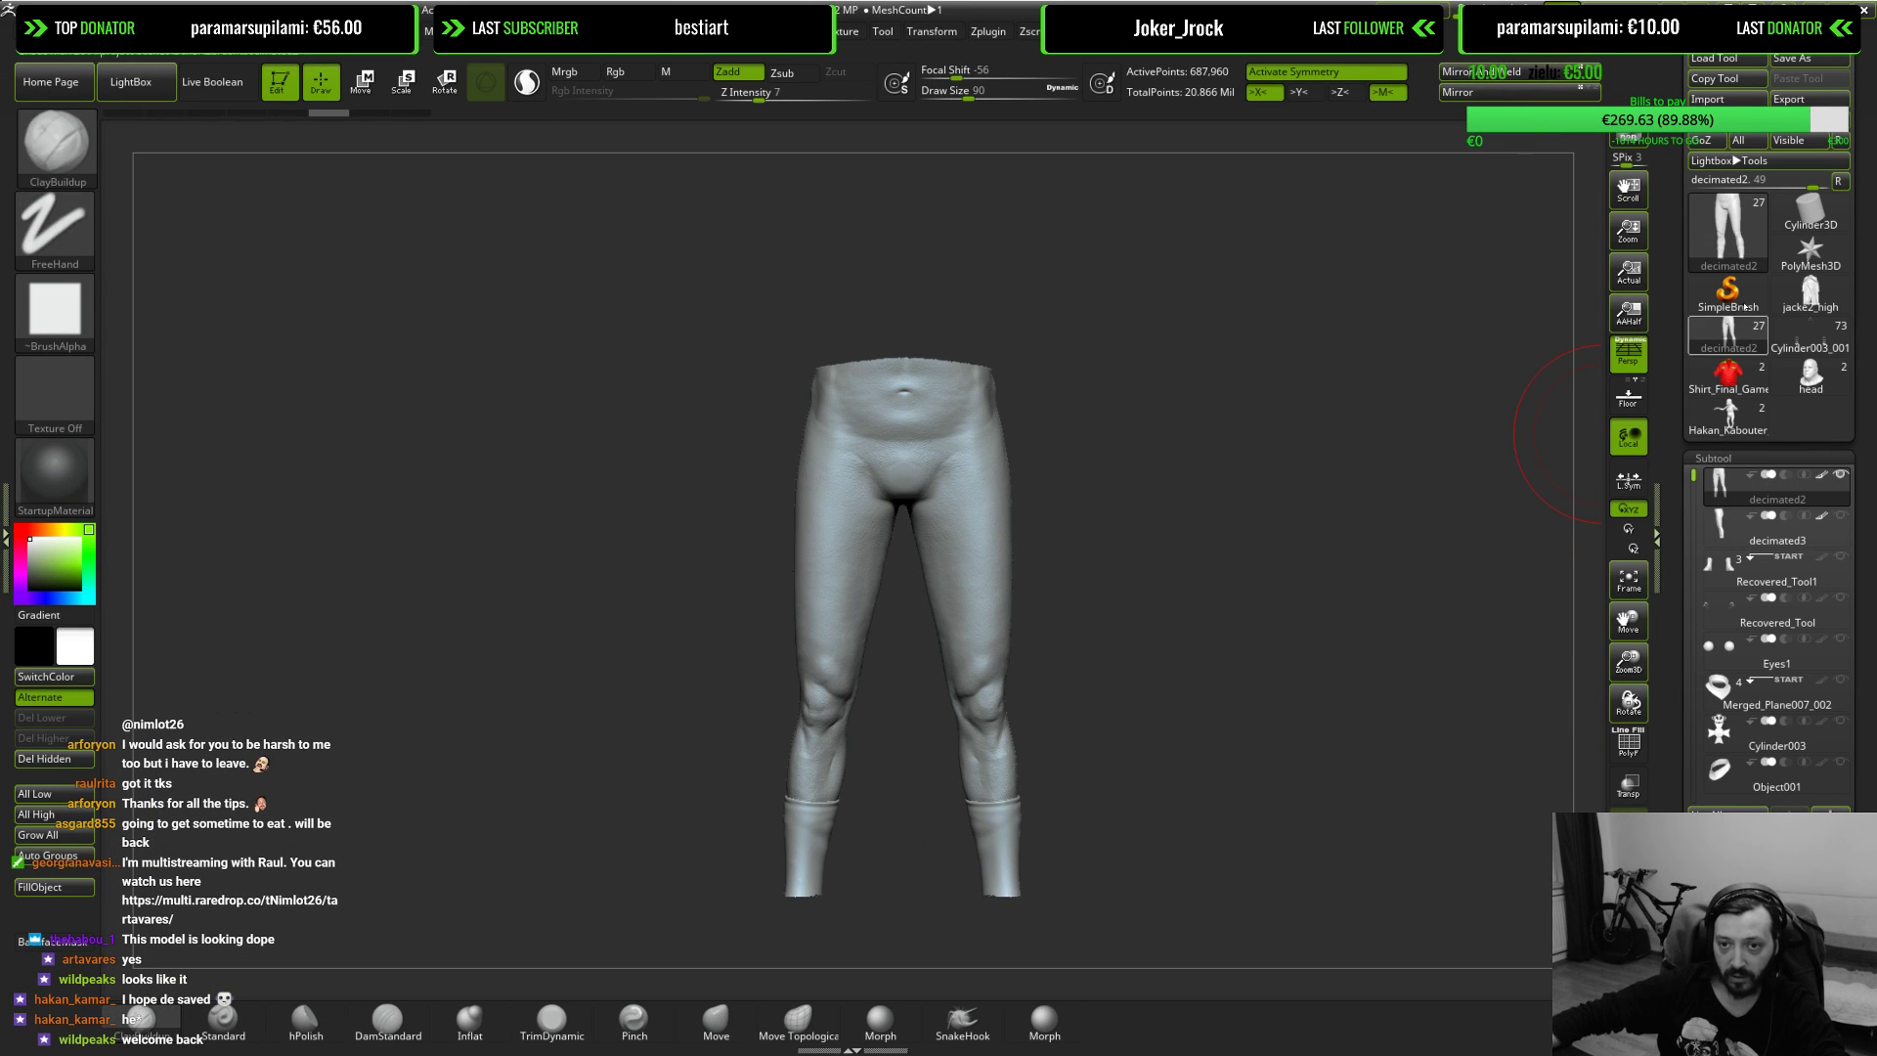
click(1807, 225)
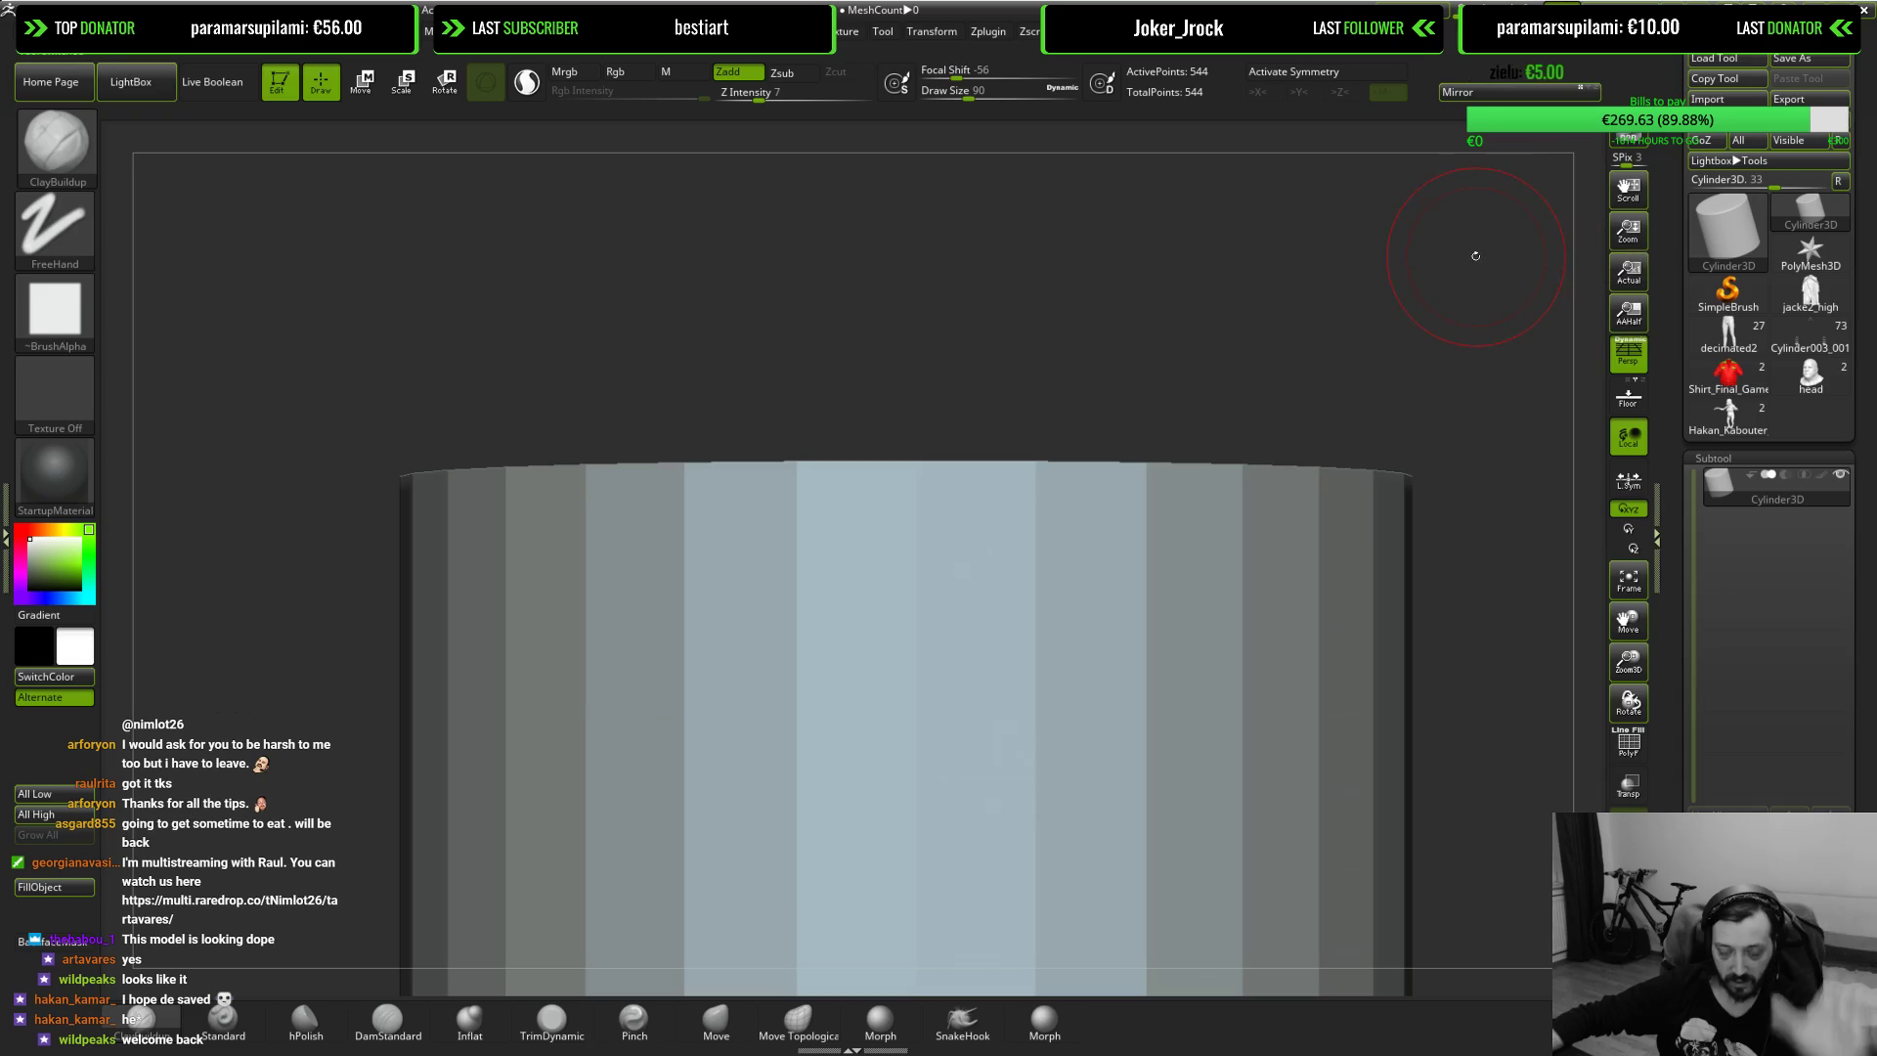
key(f)
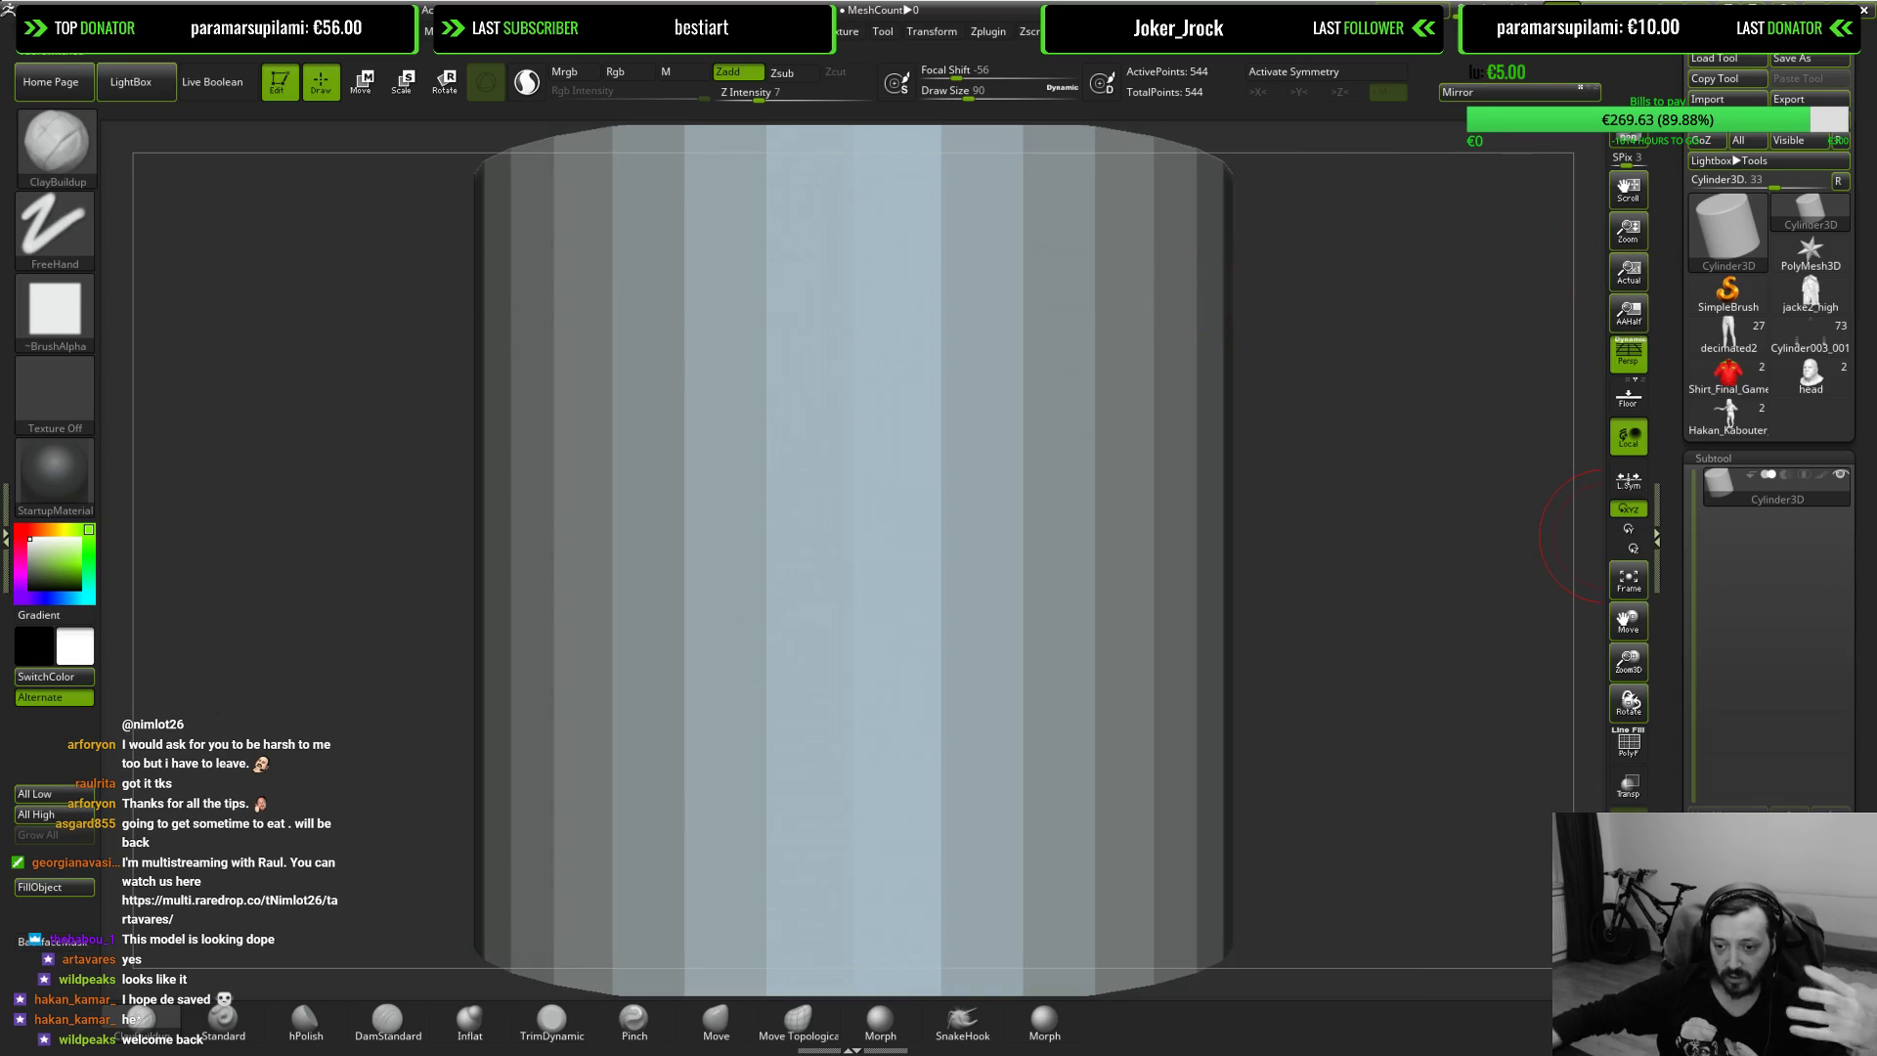
Step: Return to 3ds Max and create a sphere about 0.32 m in radius at the grid origin in the front view
key(alt+Tab)
key(f)
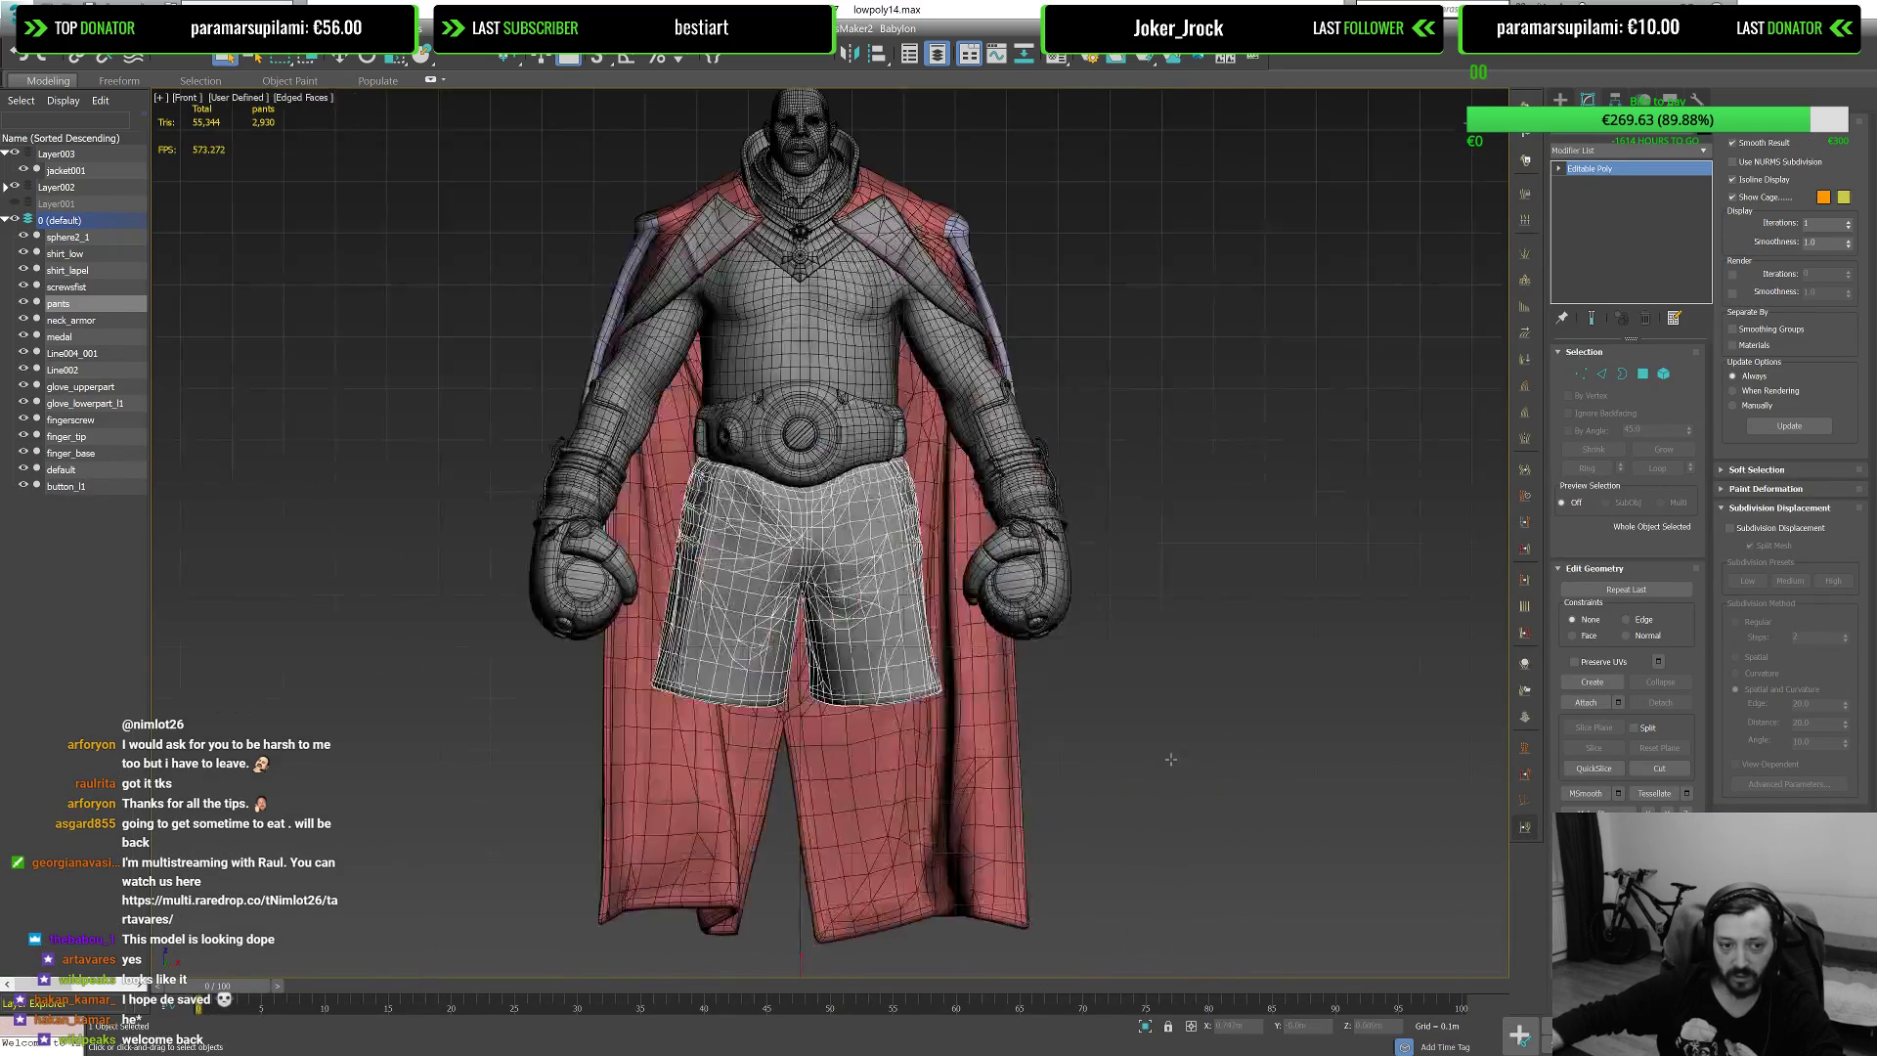
key(z)
scroll(1060, 675, down, 12)
middle_drag(1346, 532, 1256, 477)
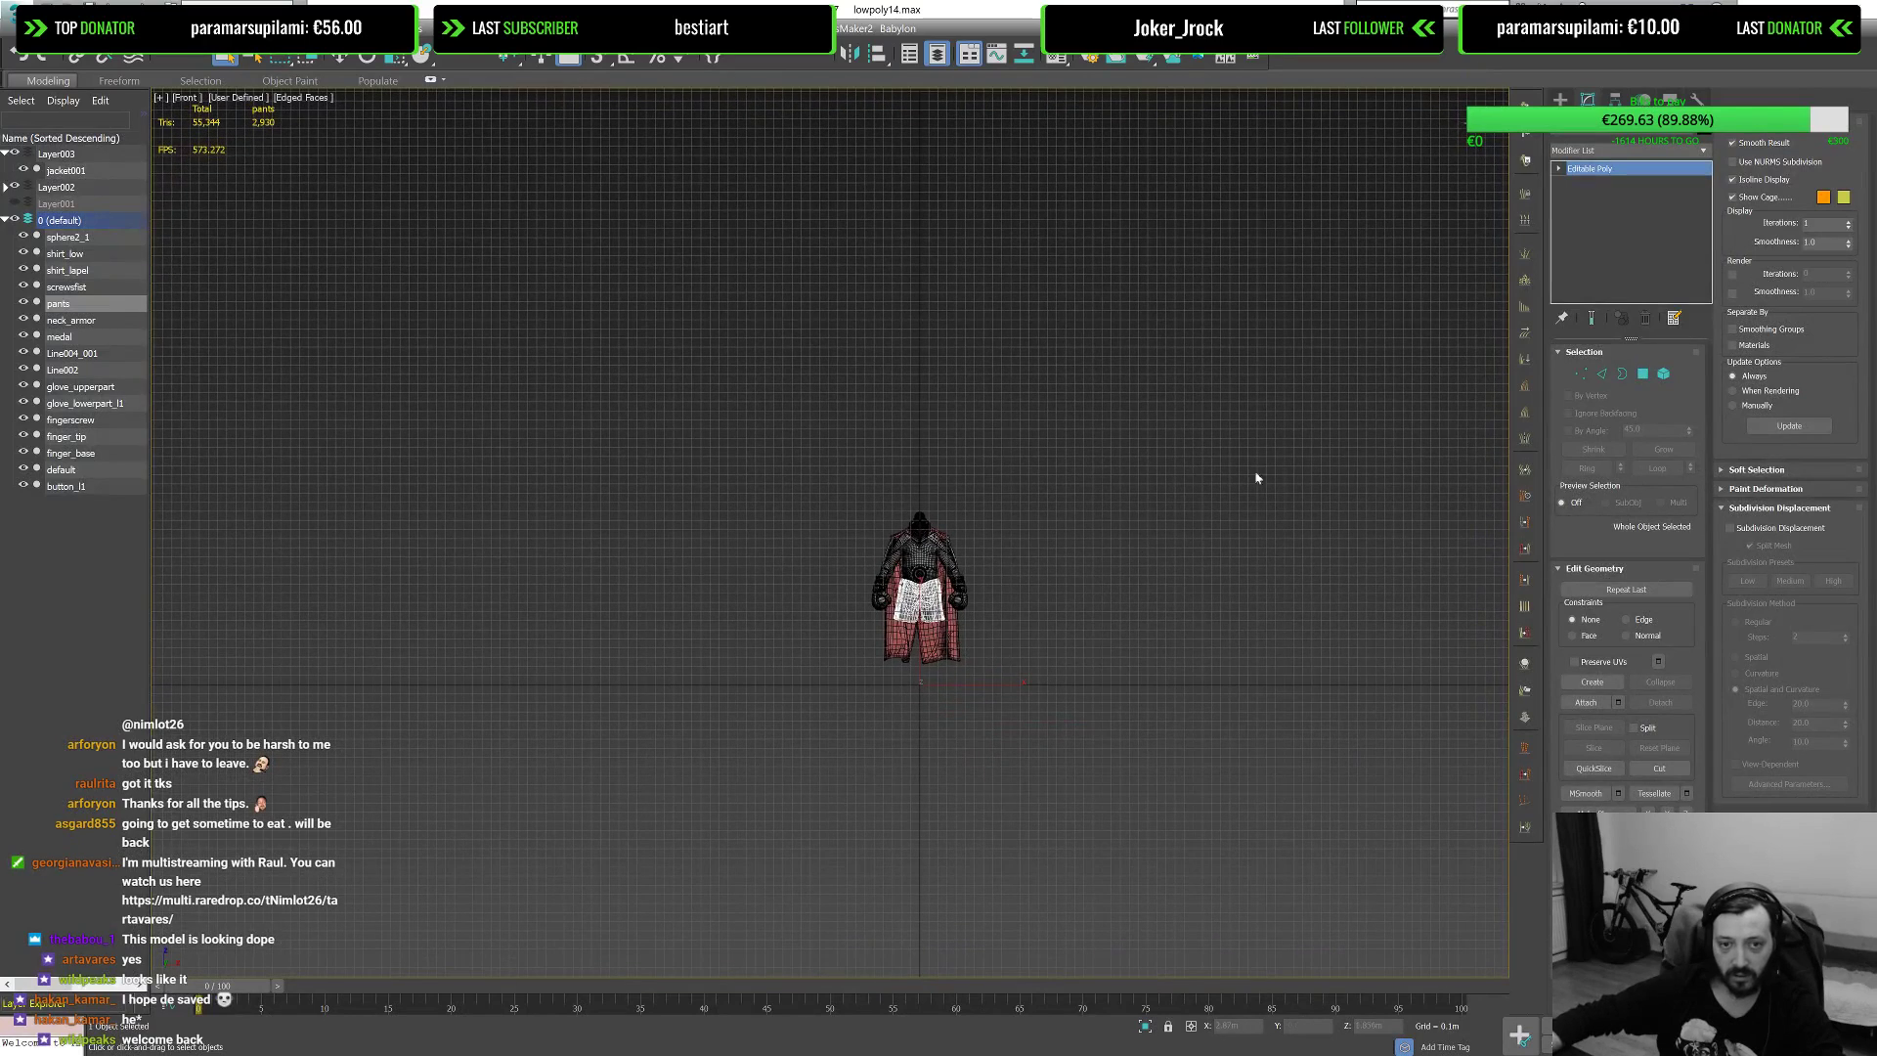
click(1560, 99)
click(1593, 220)
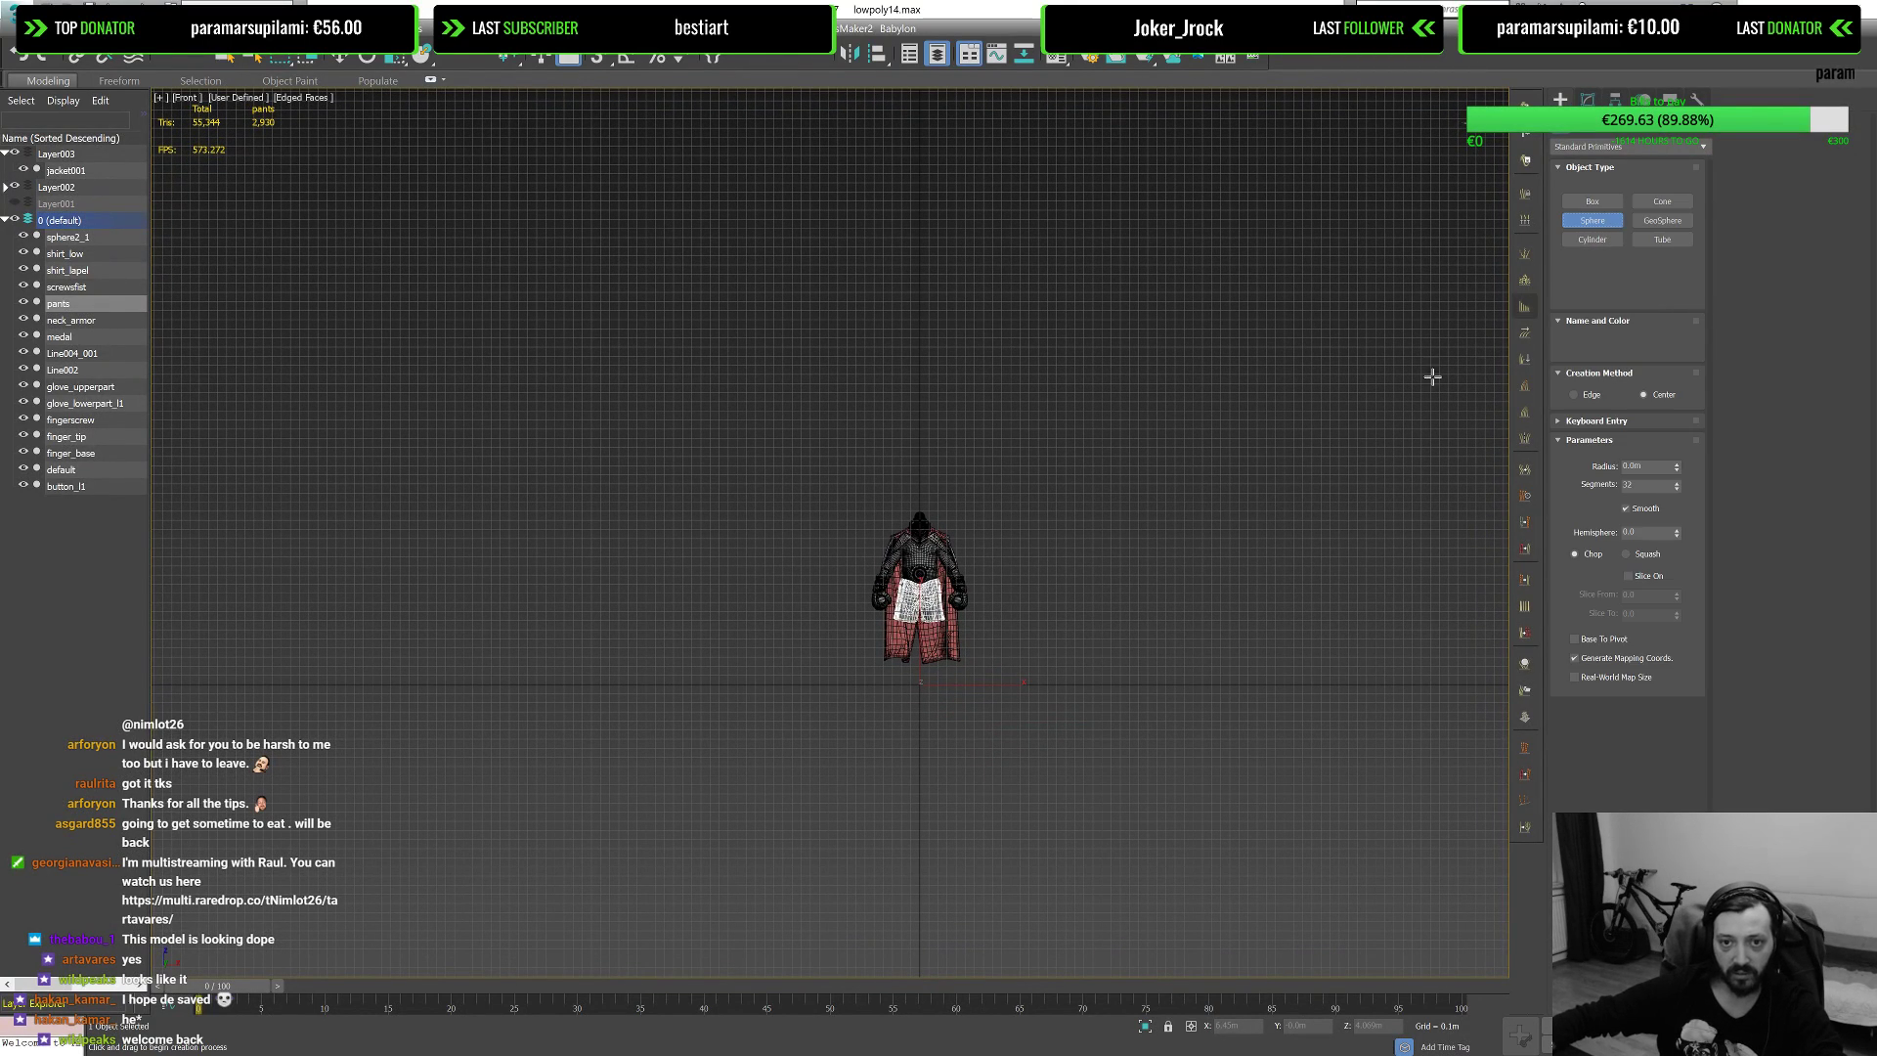
scroll(917, 694, up, 6)
drag(909, 641, 1039, 535)
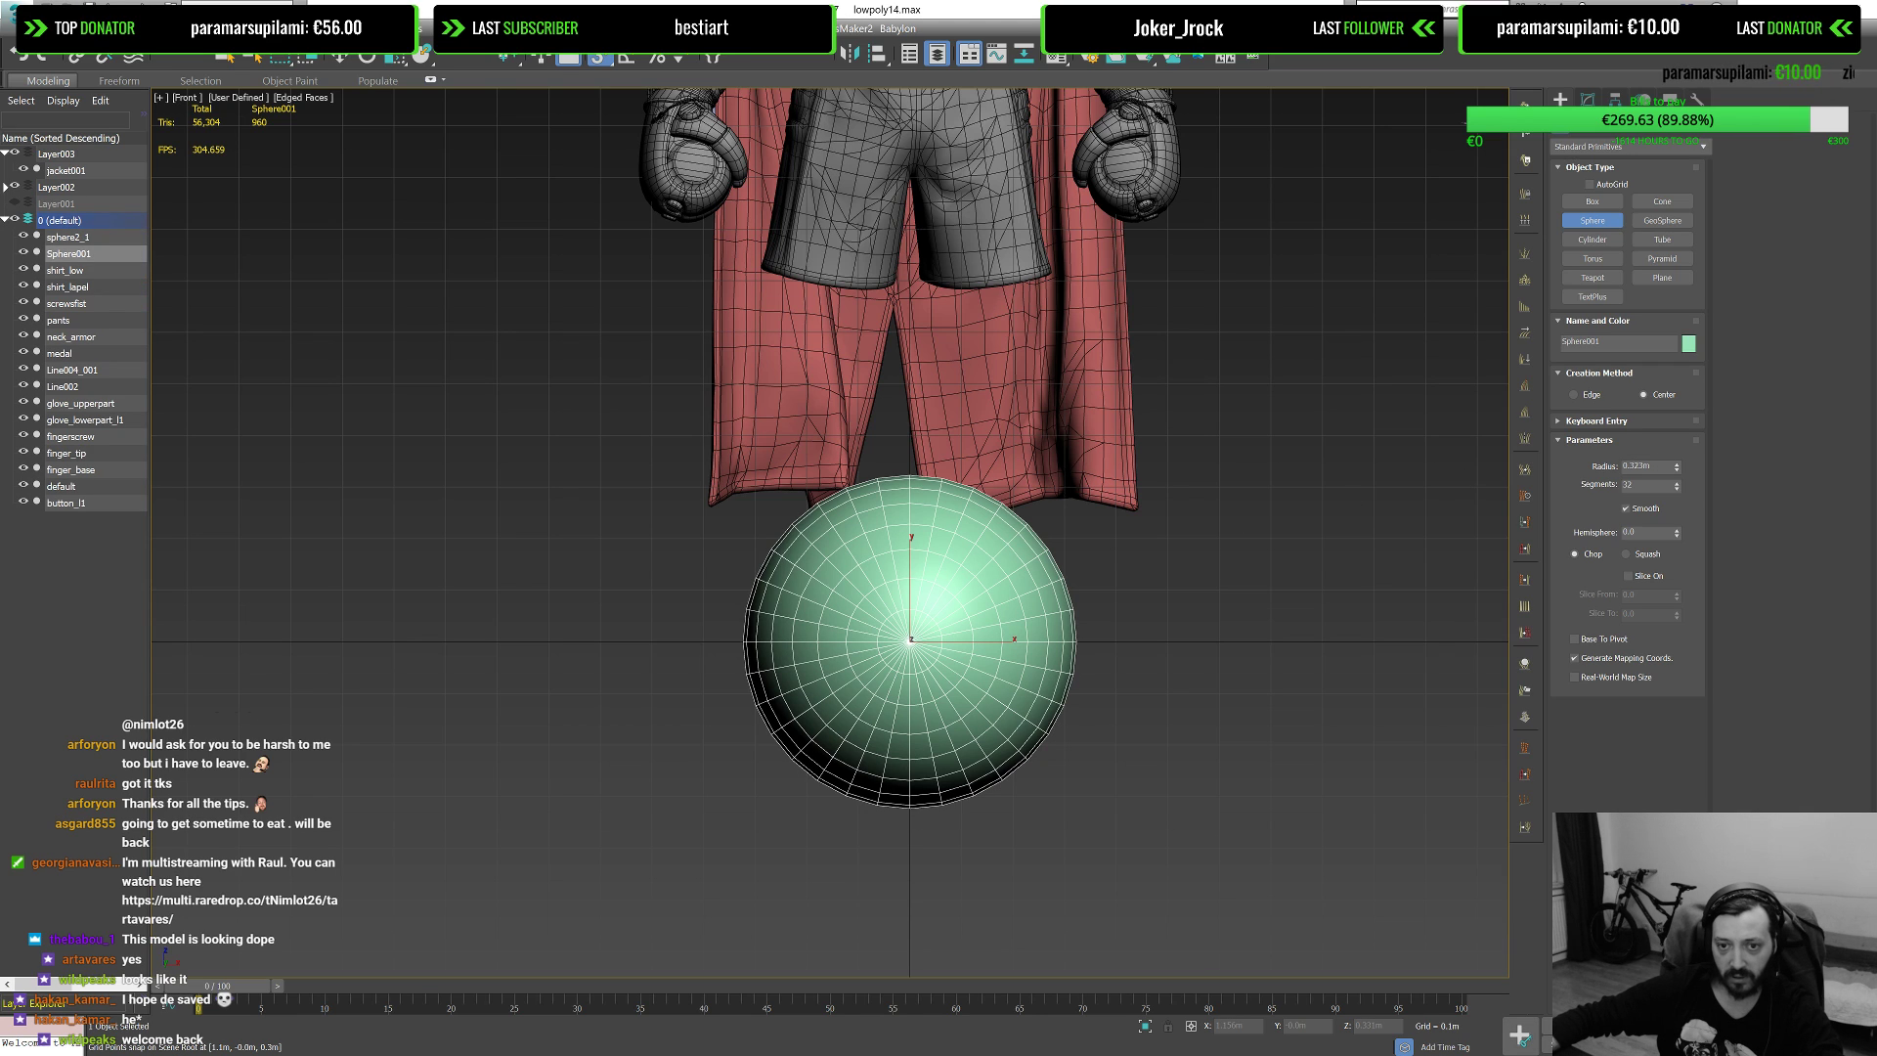
Step: Try radii of 0.3 m, 0.24 m and 0.225 m on the new sphere
text(0.3)
key(Tab)
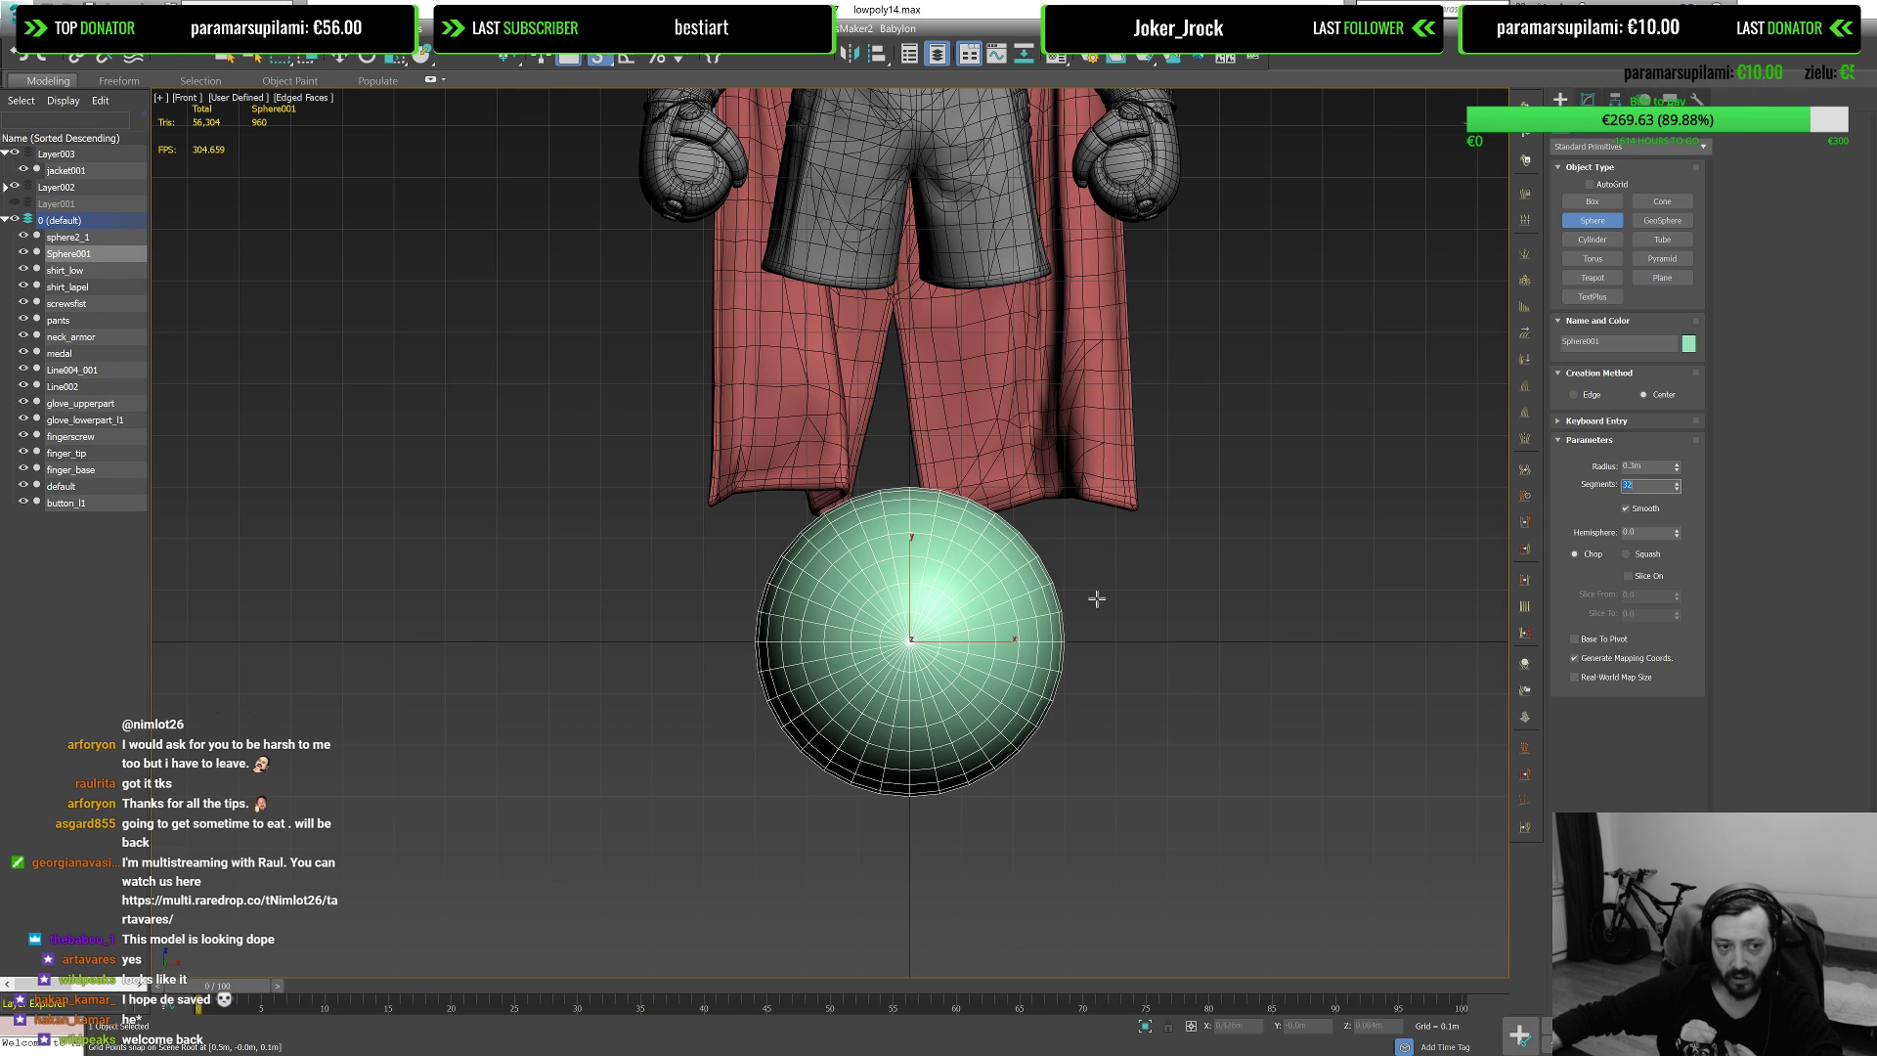
middle_drag(1028, 593, 1024, 605)
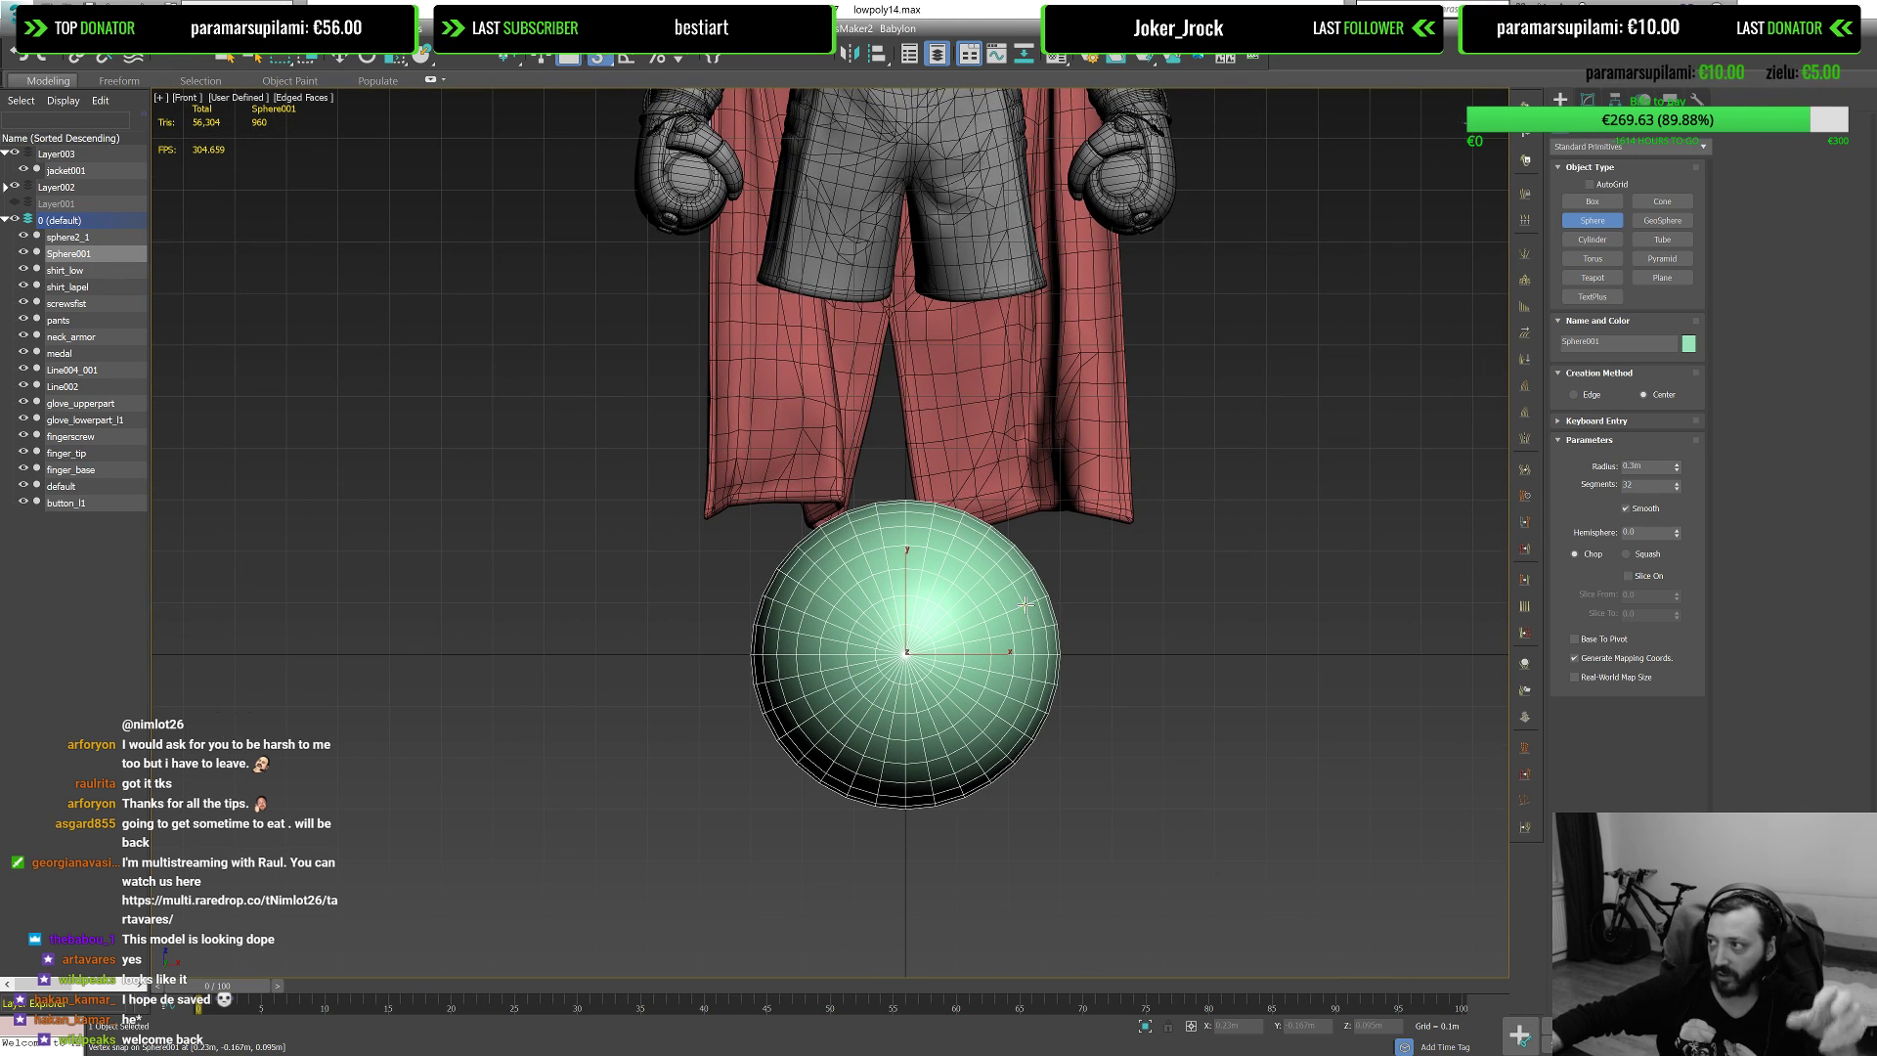
scroll(1025, 605, down, 3)
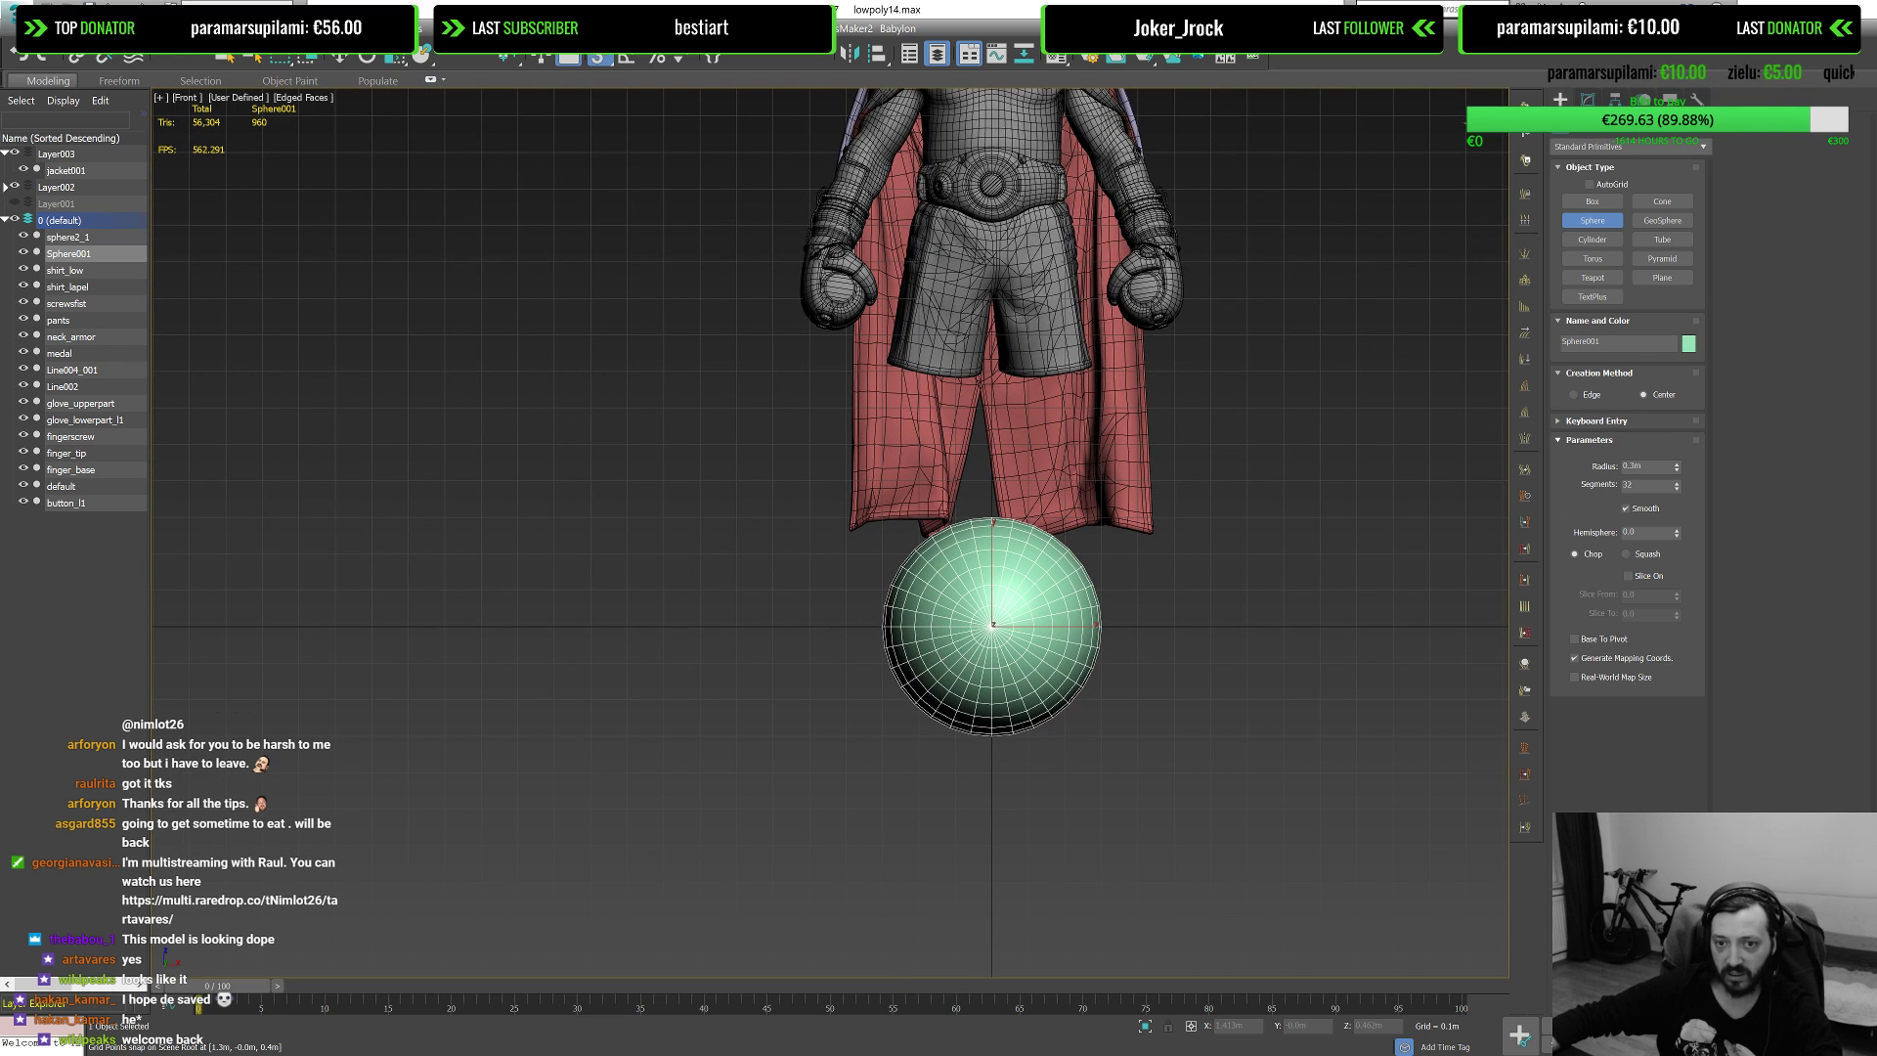
middle_drag(1124, 551, 1156, 531)
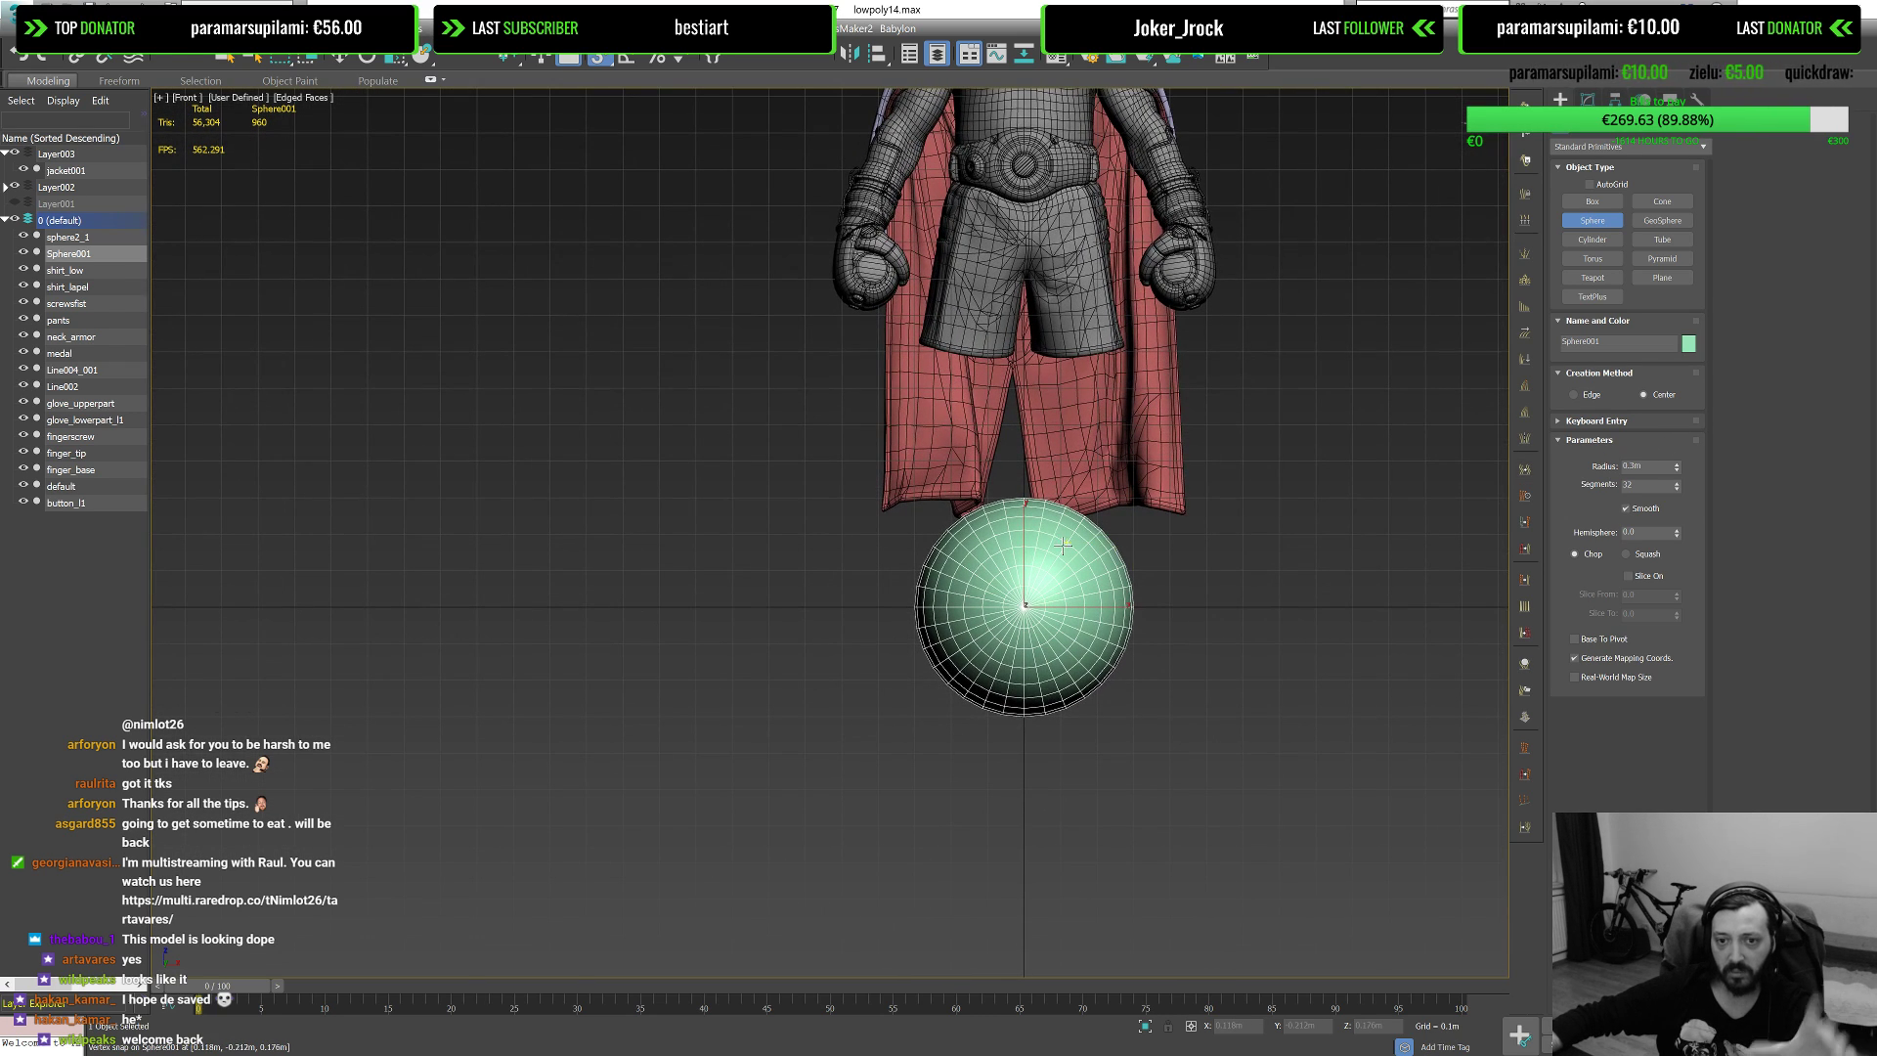
text(0.2)
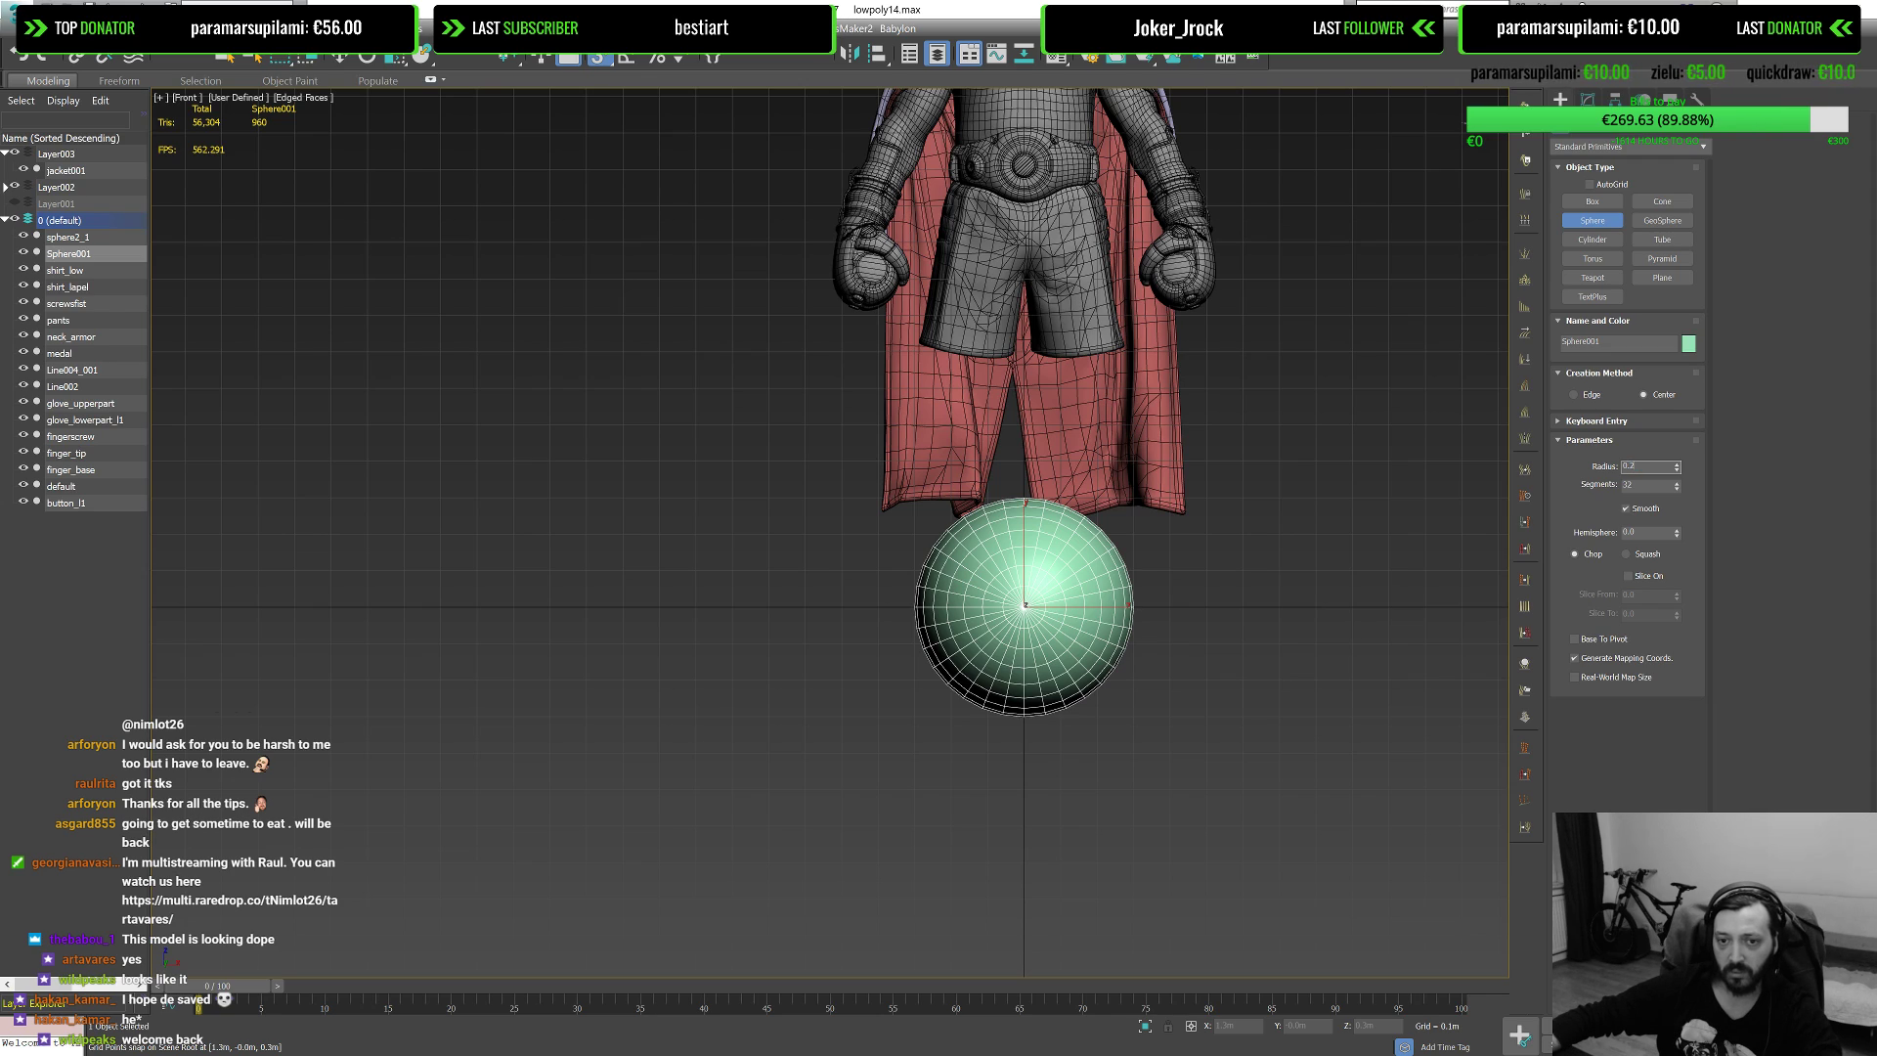
text(4)
key(Tab)
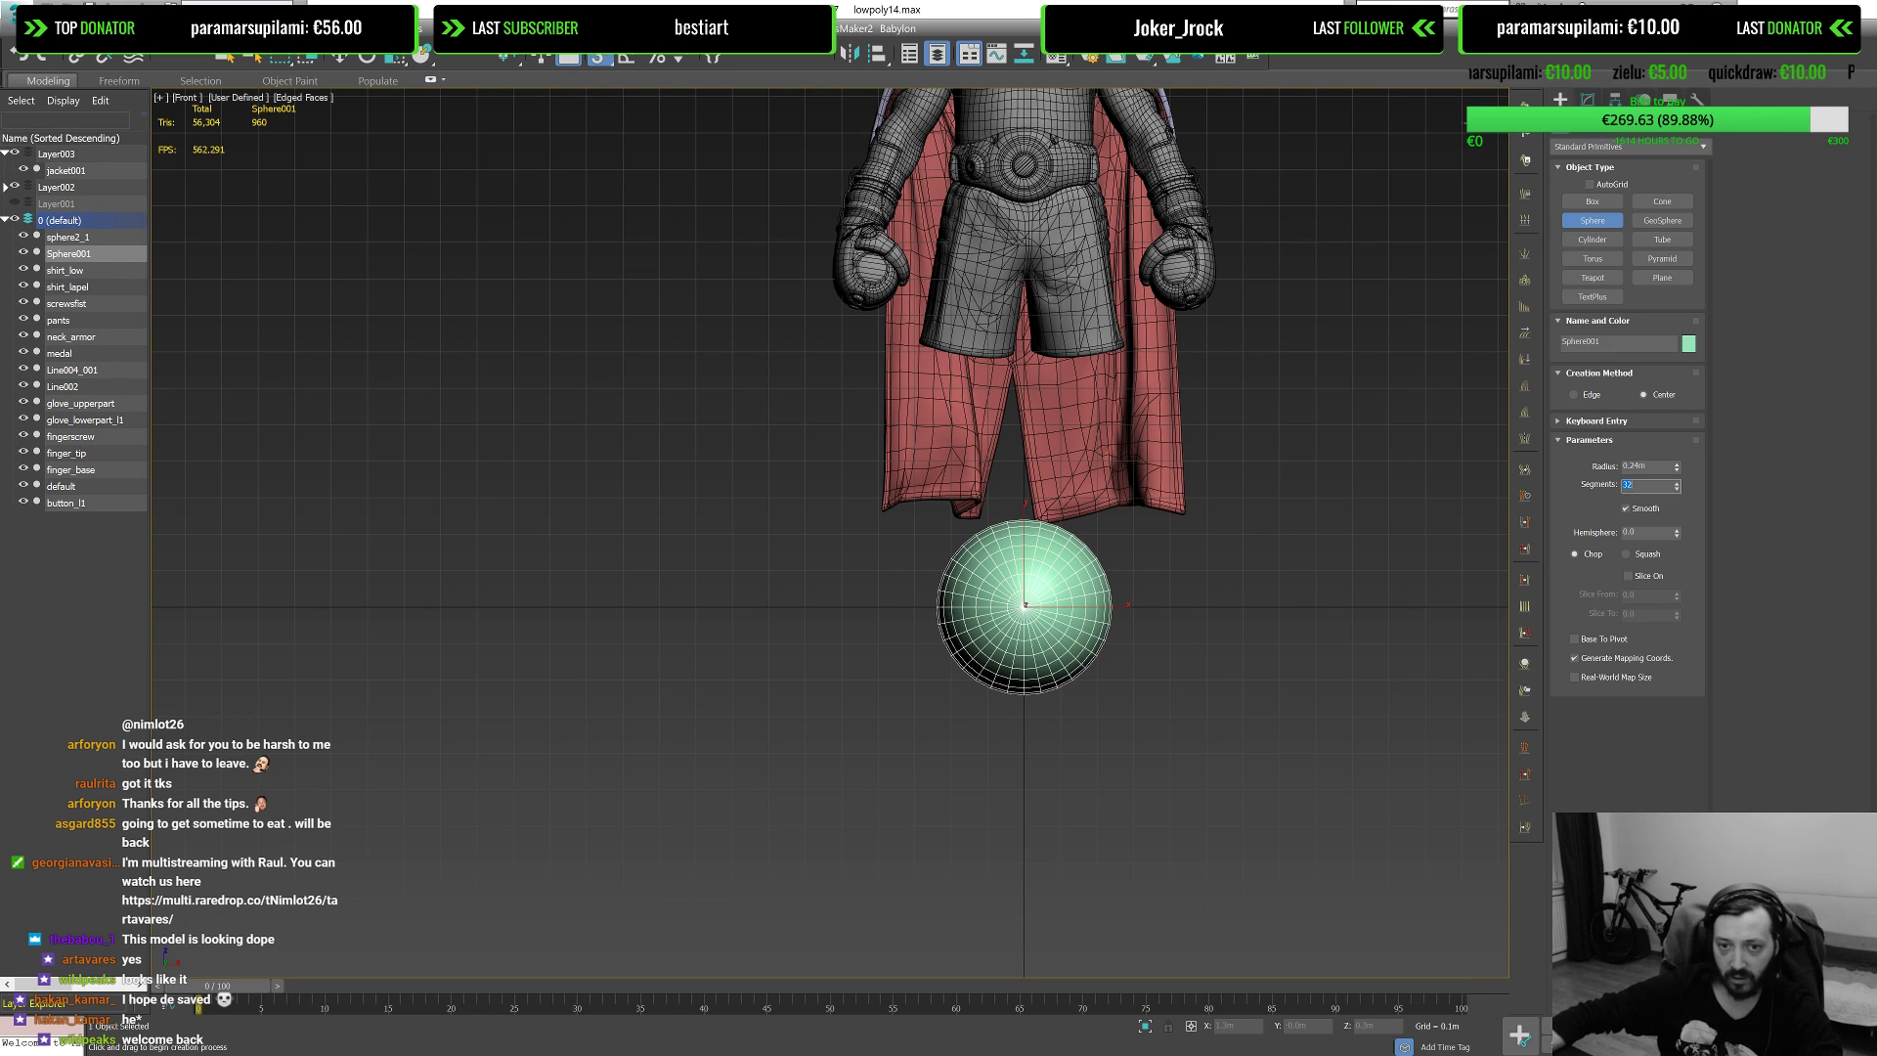
key(shift+Tab)
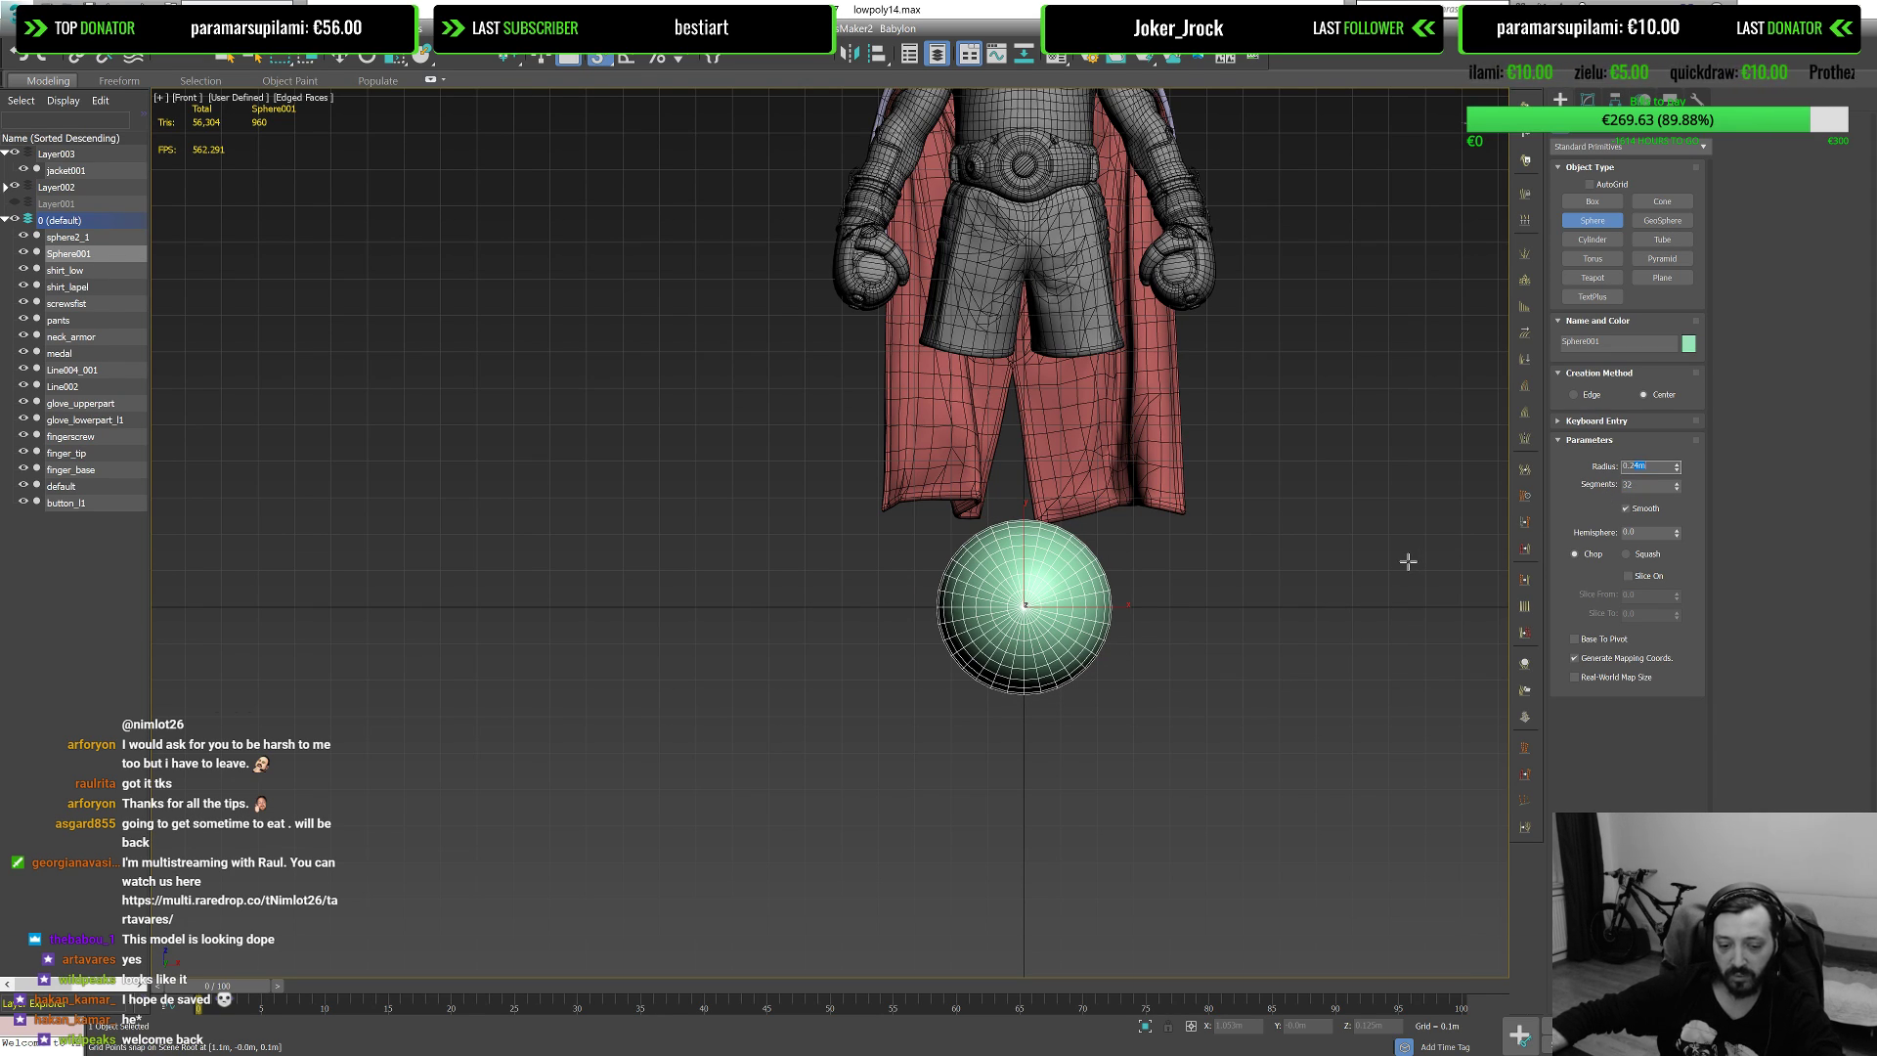
text(0.225)
key(Tab)
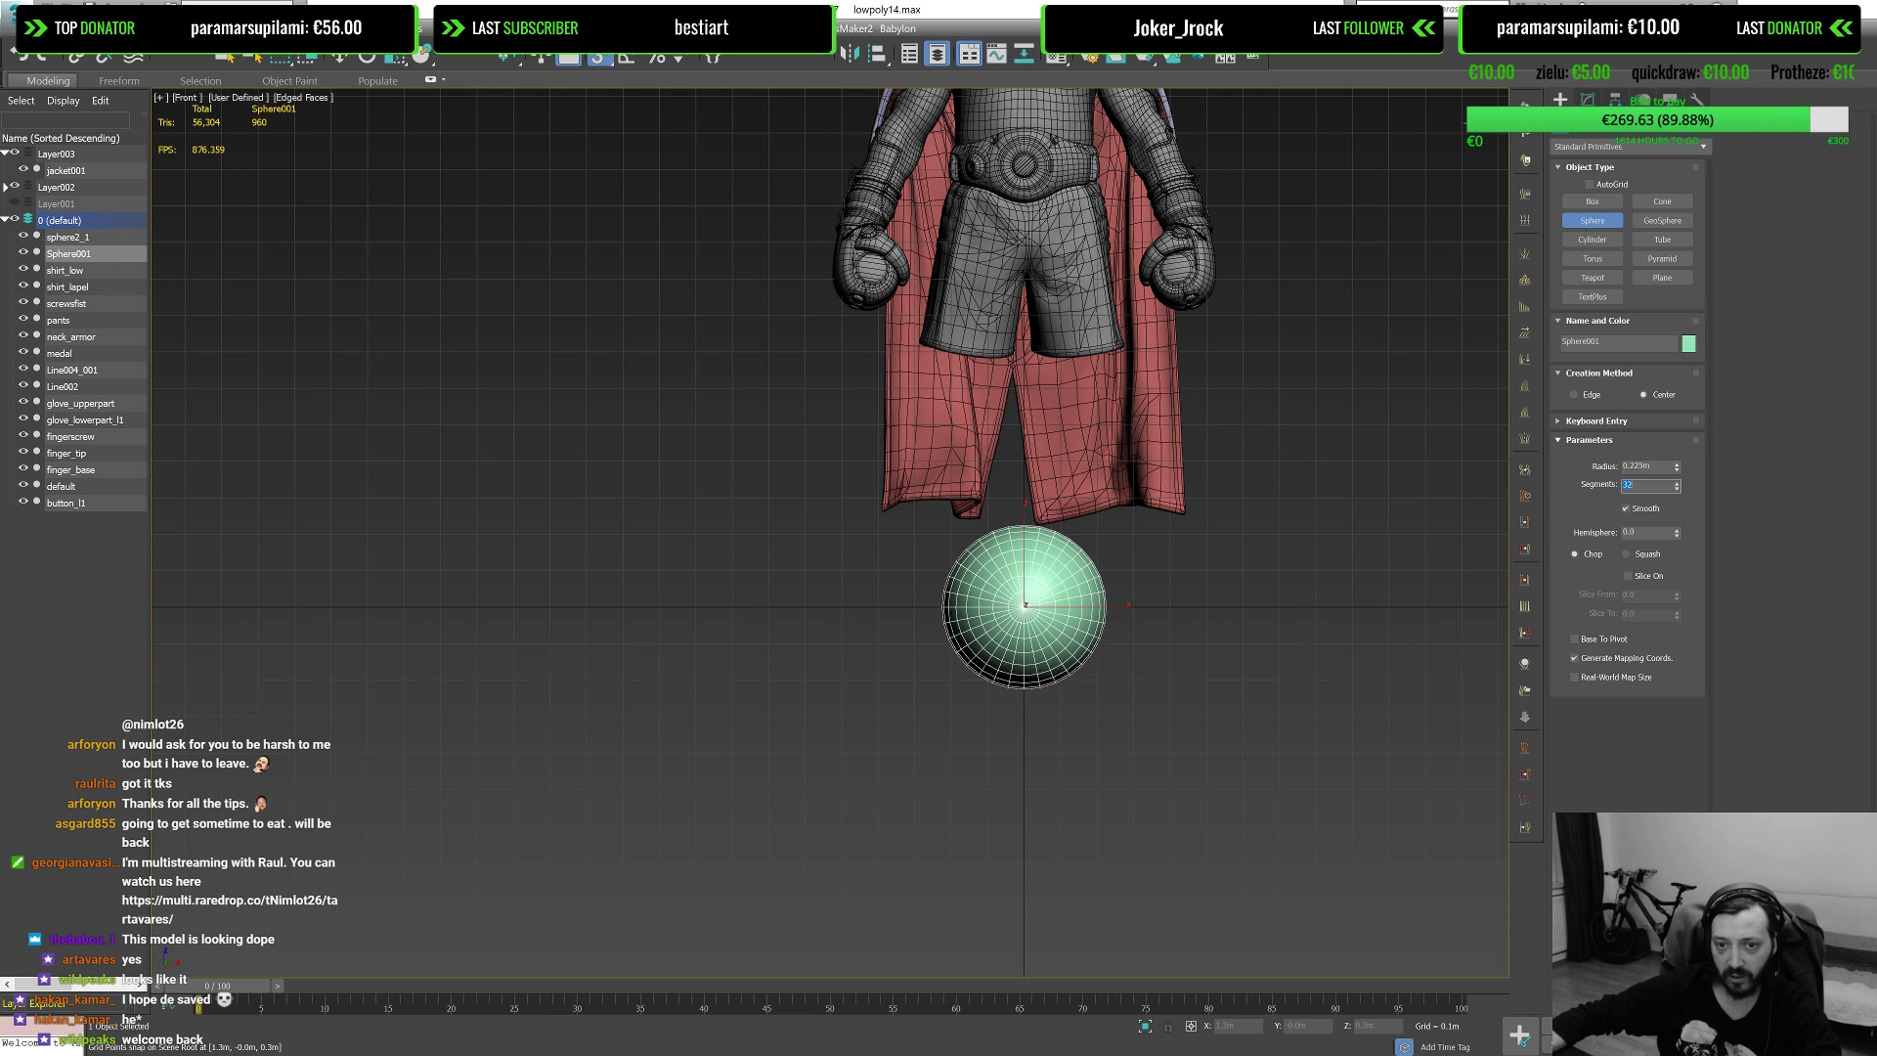
Step: Set the sphere's radius to 0.25 m
key(shift+Tab)
scroll(1027, 587, up, 5)
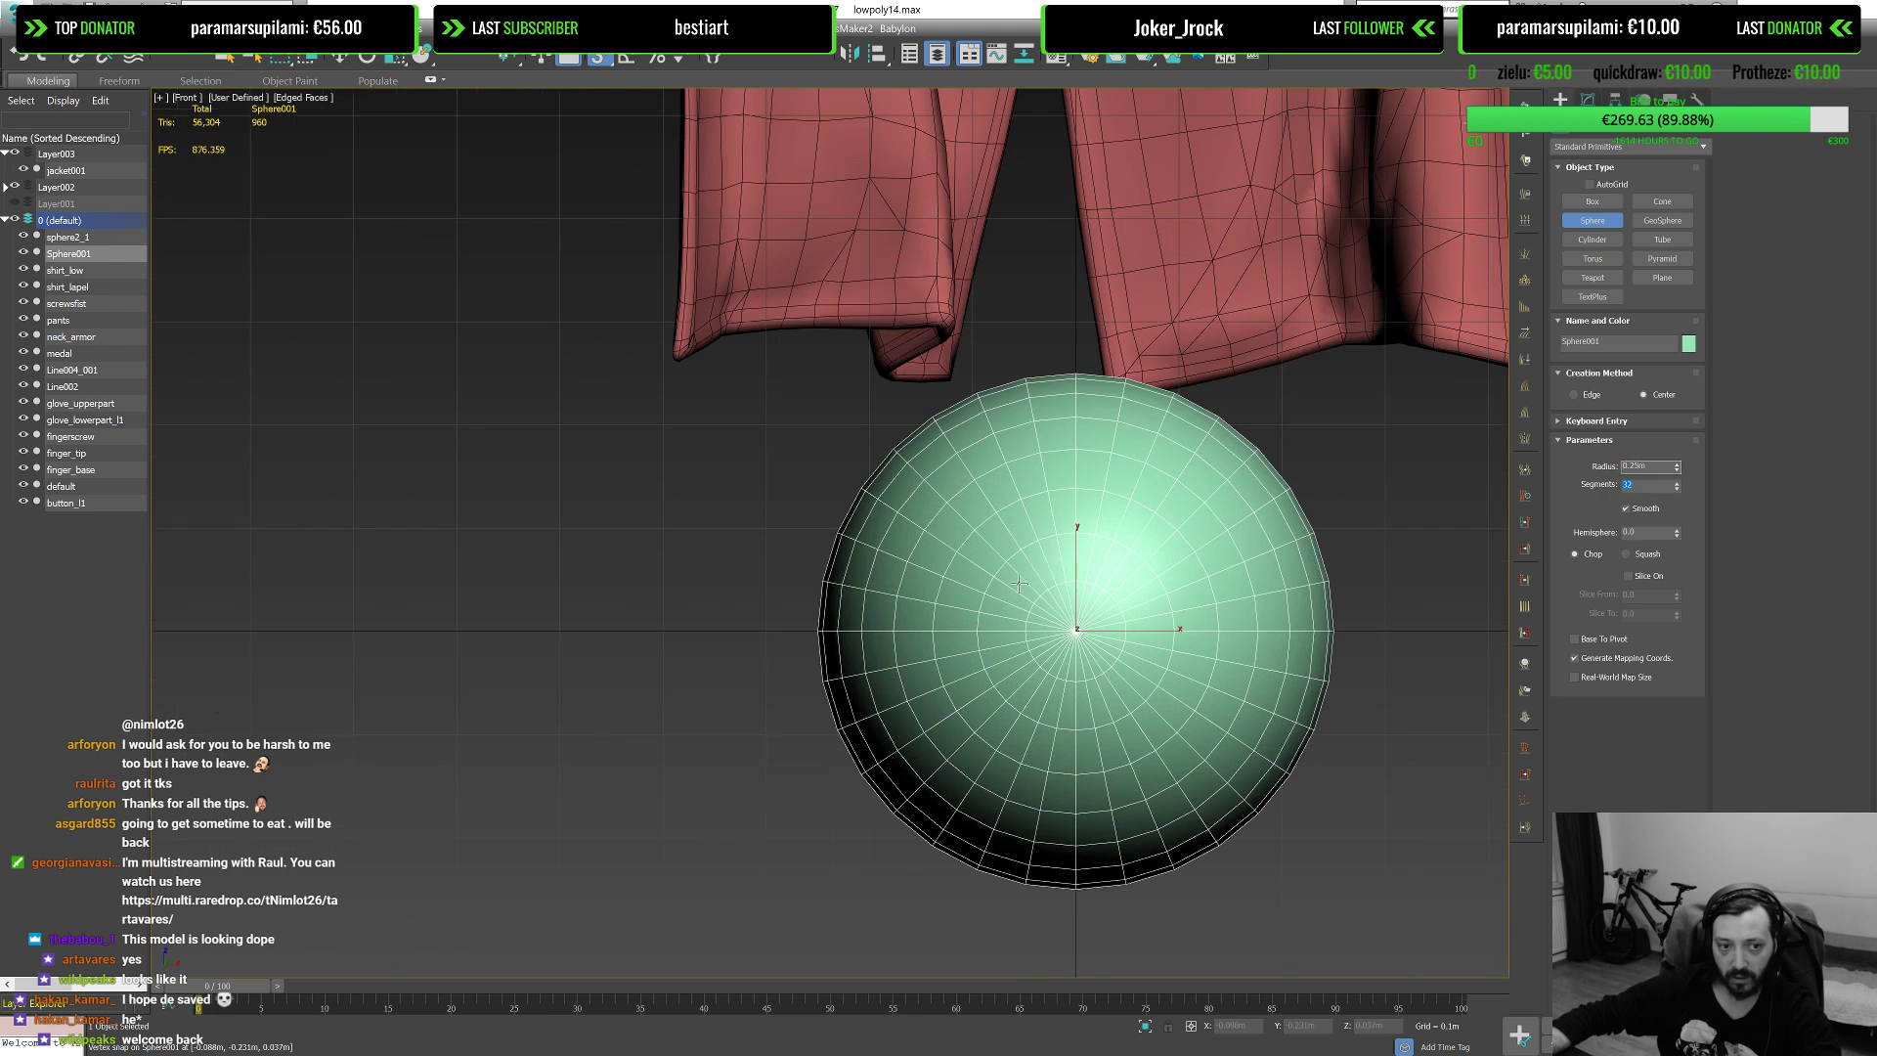
key(Tab)
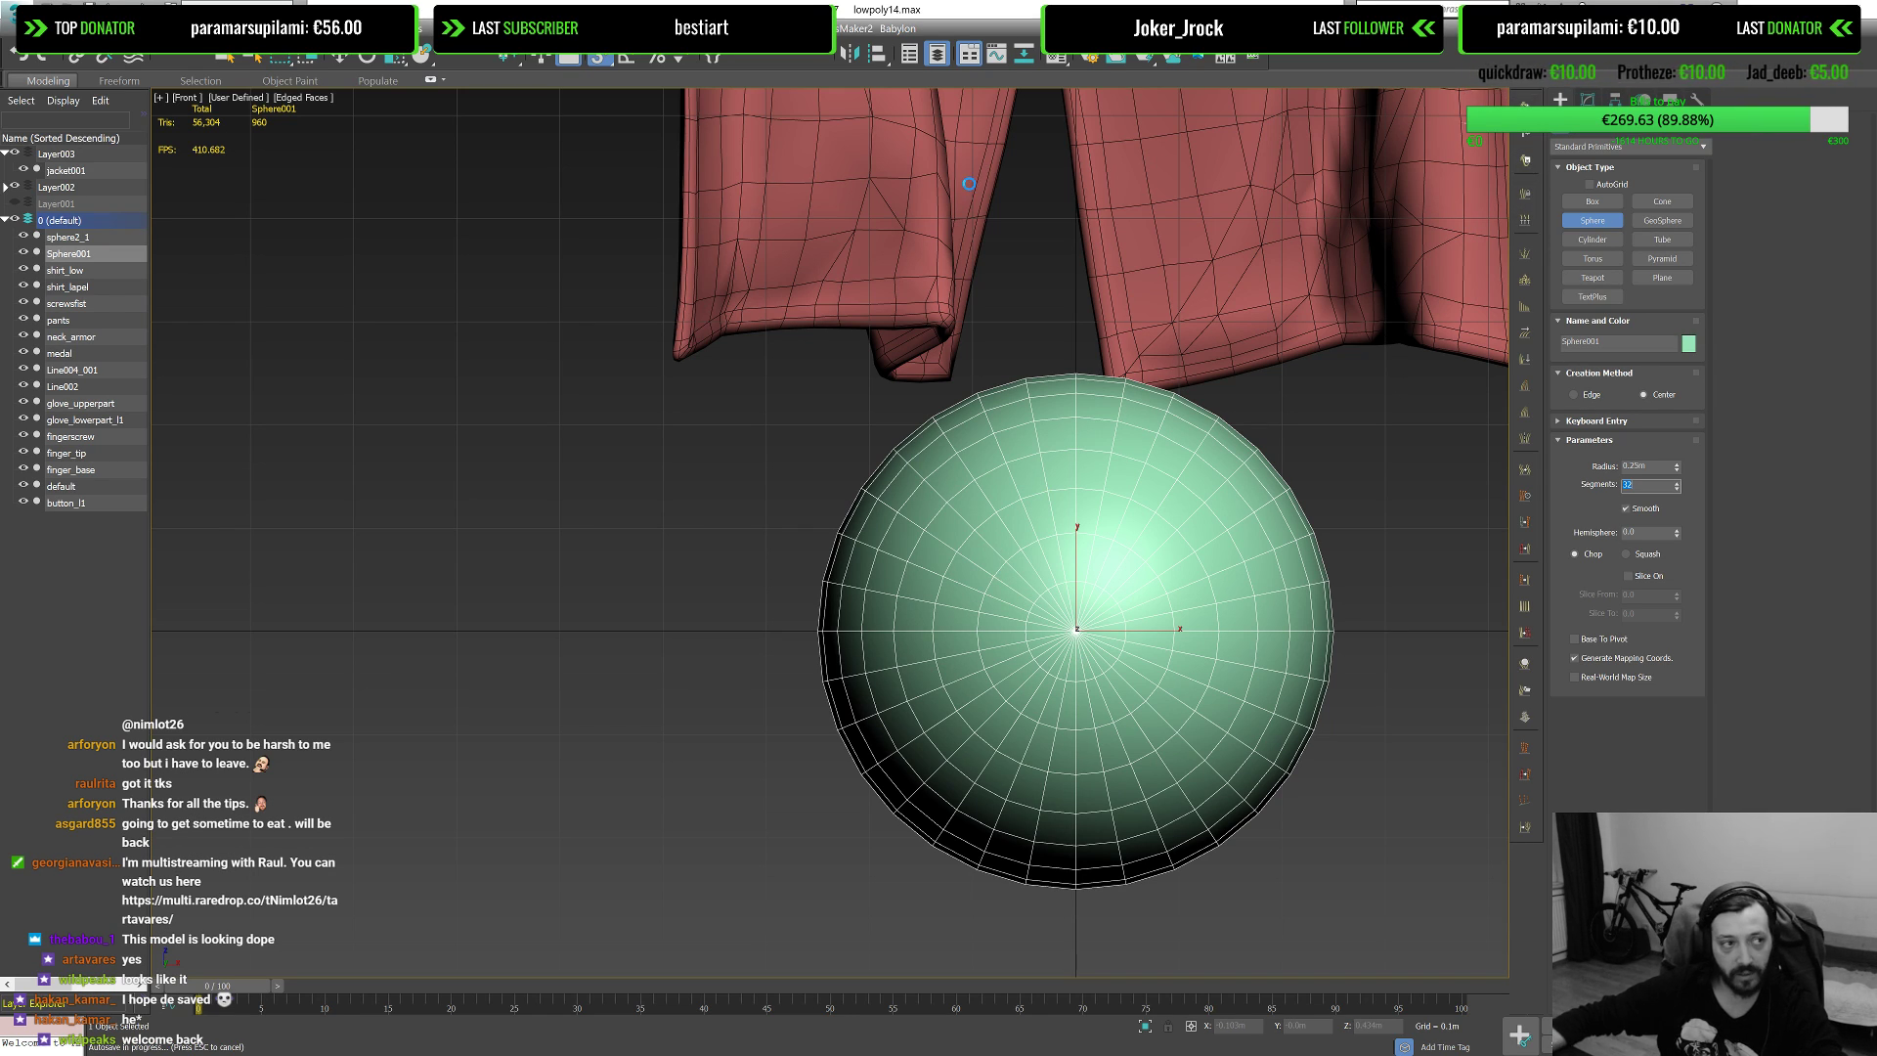
Step: Export the selected sphere as sphere_zbrush.obj with the current OBJ export options and close the export report
click(9, 19)
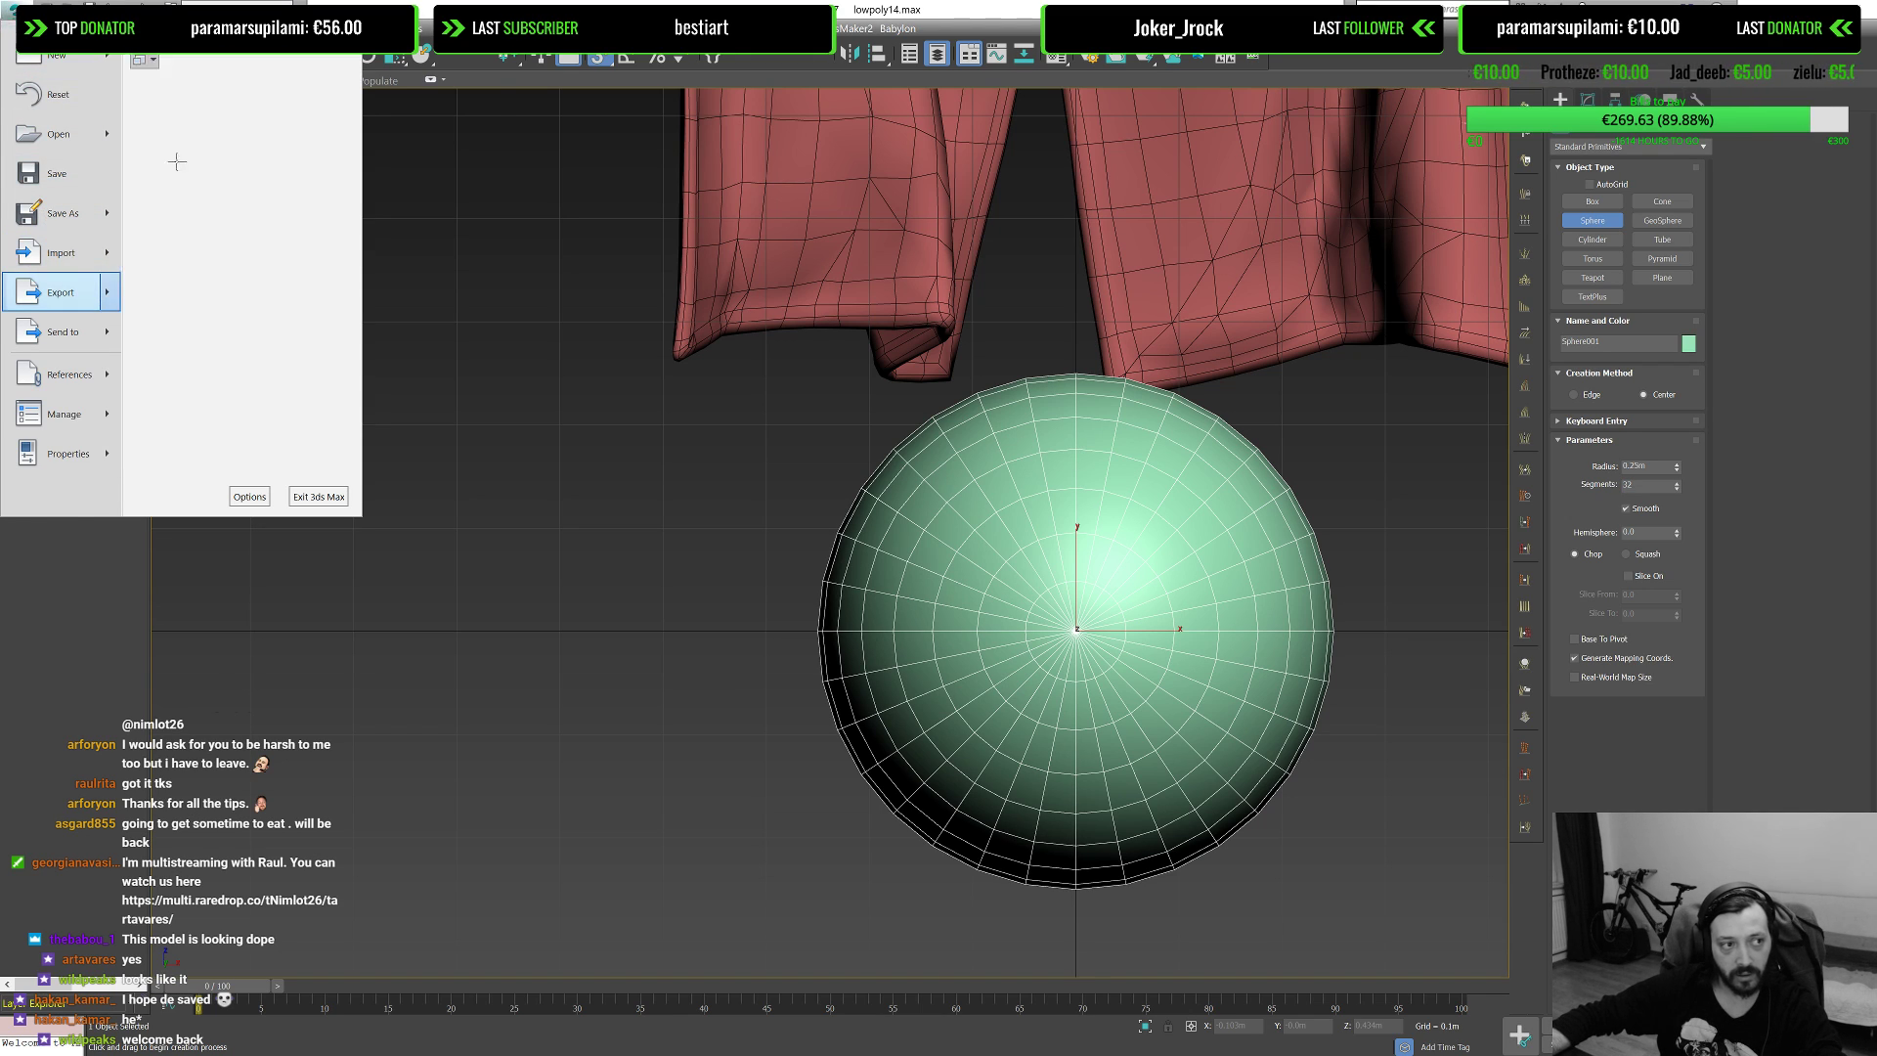
click(492, 207)
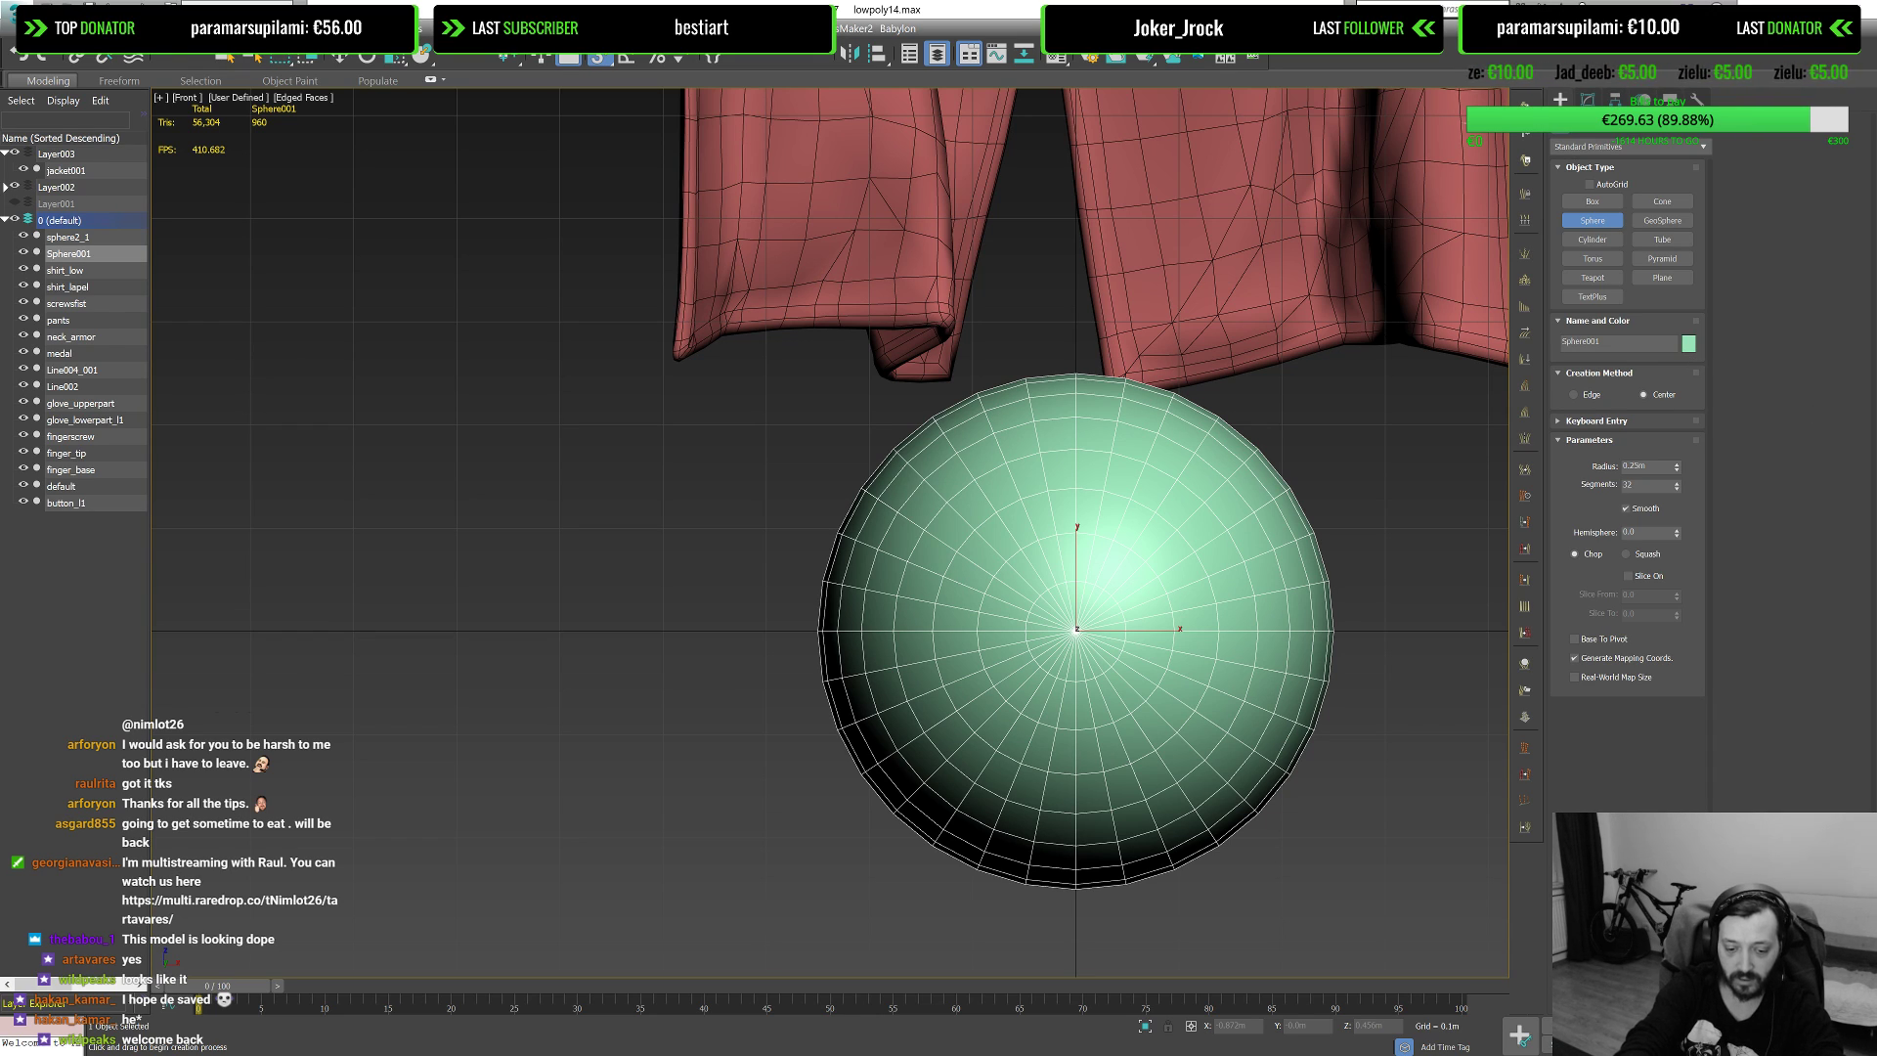
key(Return)
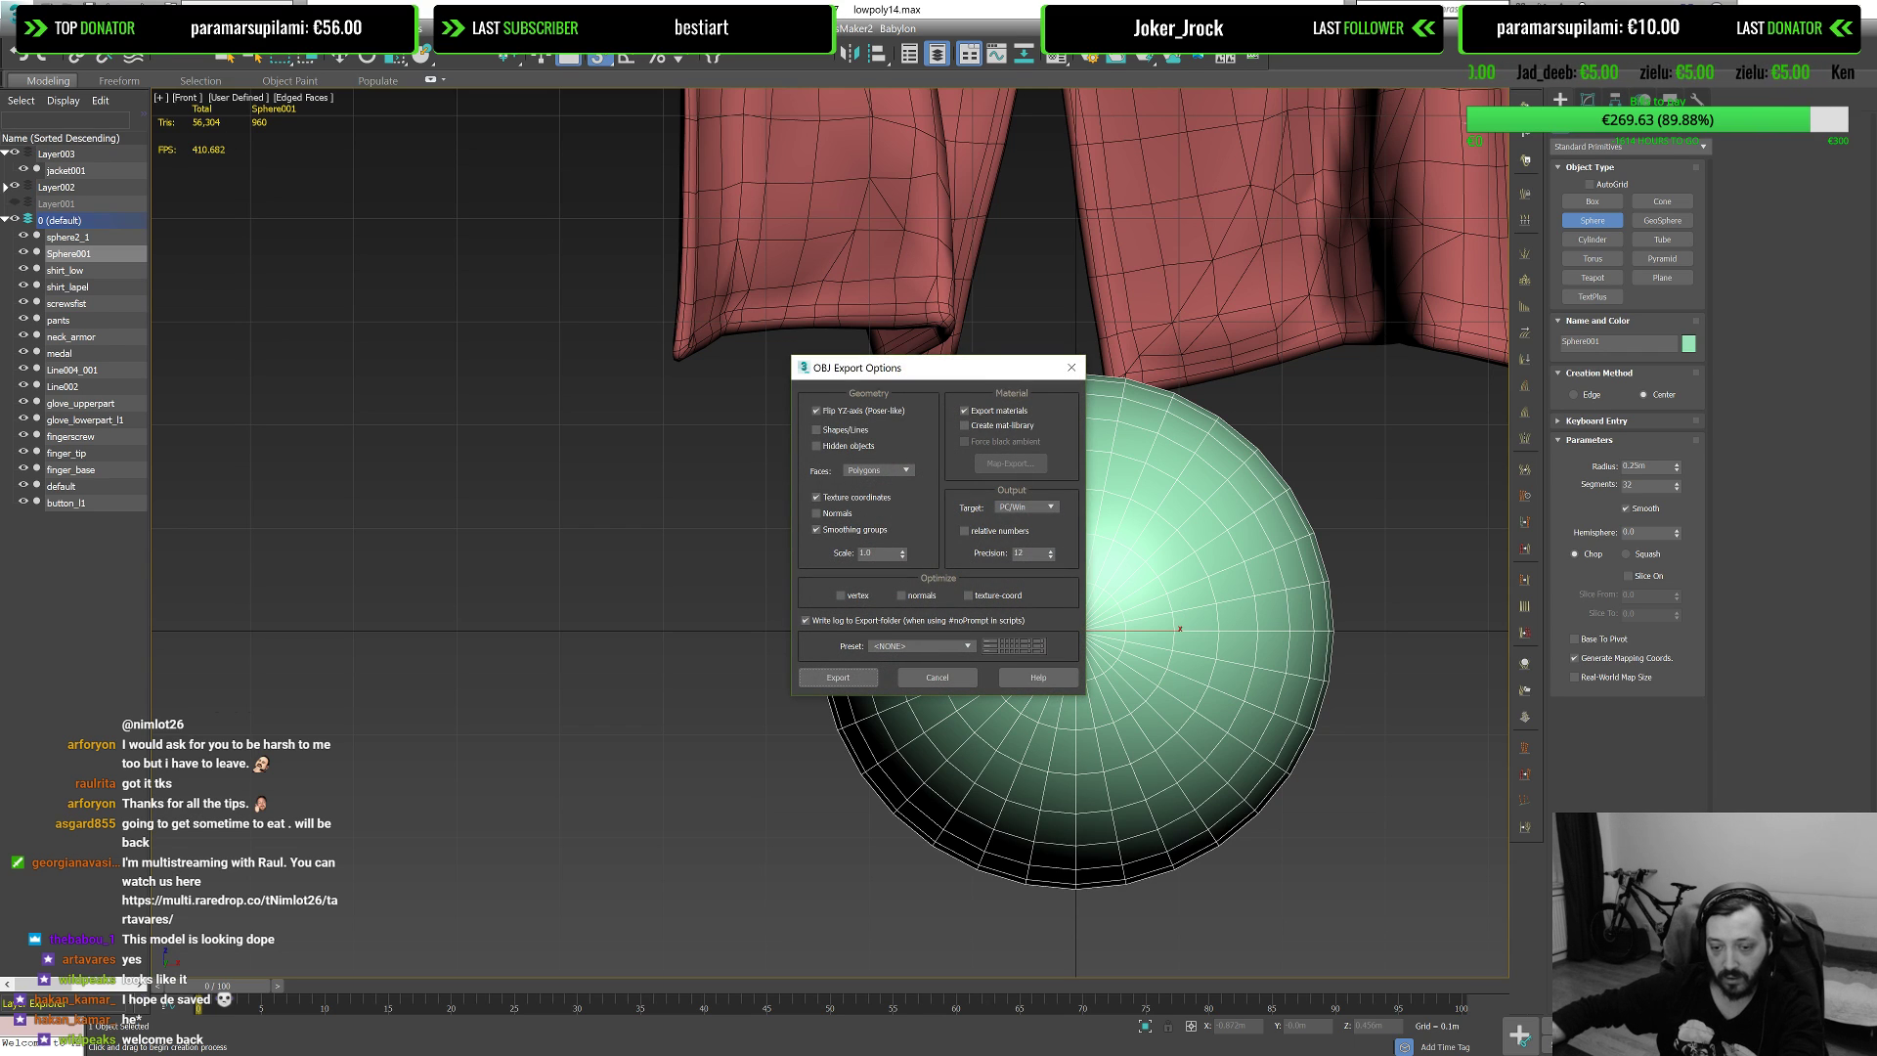
key(Return)
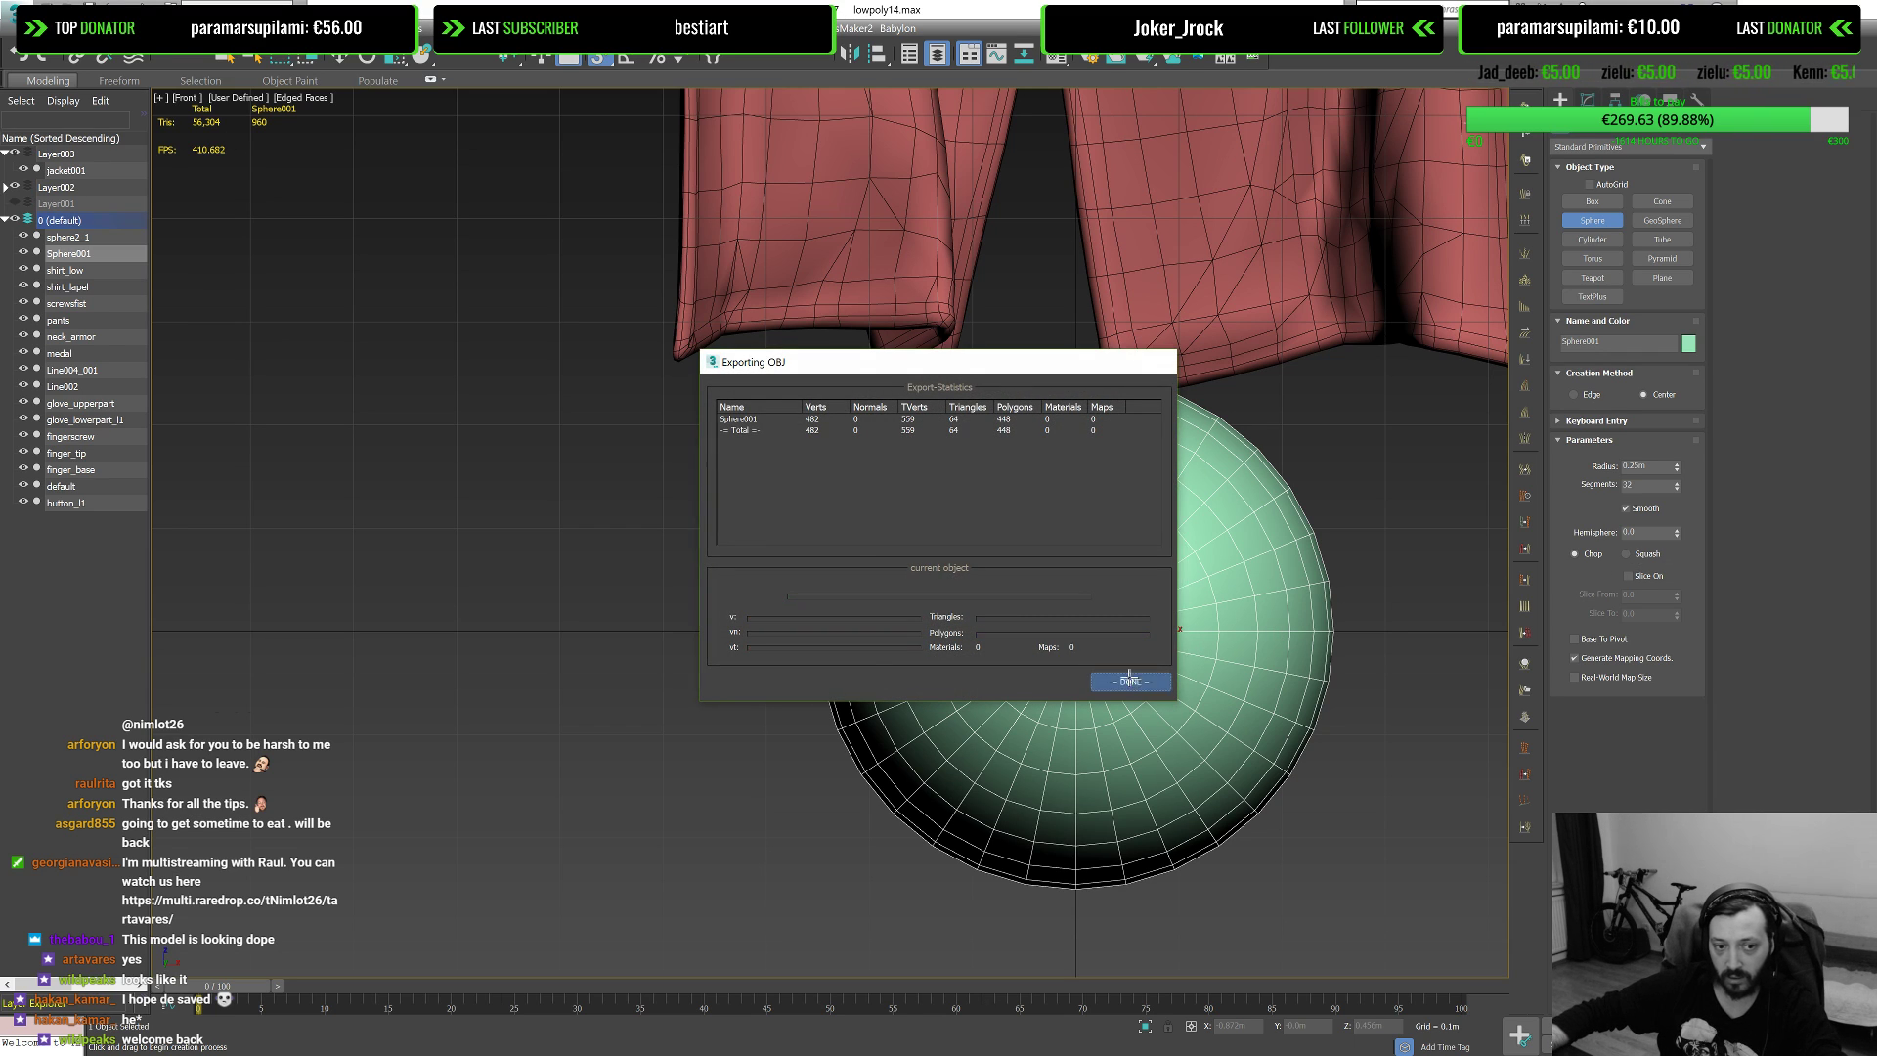
click(1130, 680)
middle_drag(1129, 677, 1075, 683)
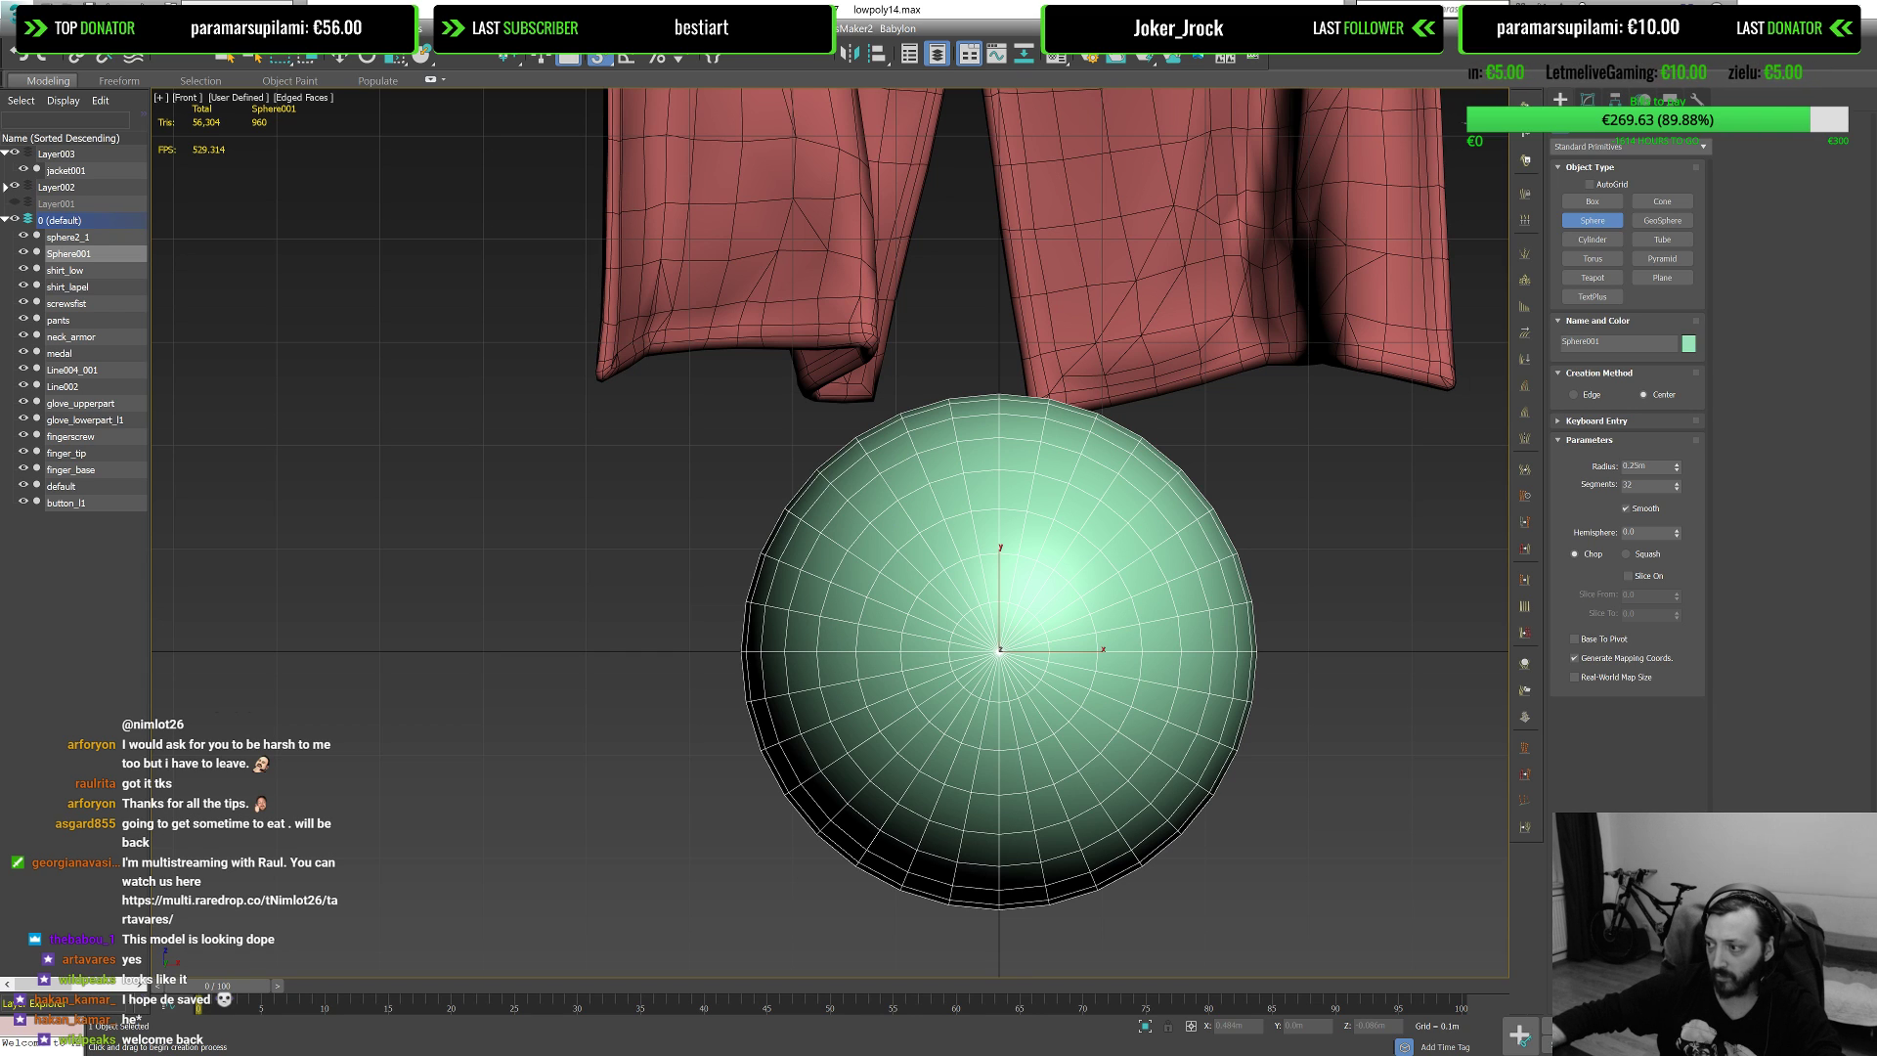
middle_drag(1288, 505, 1228, 486)
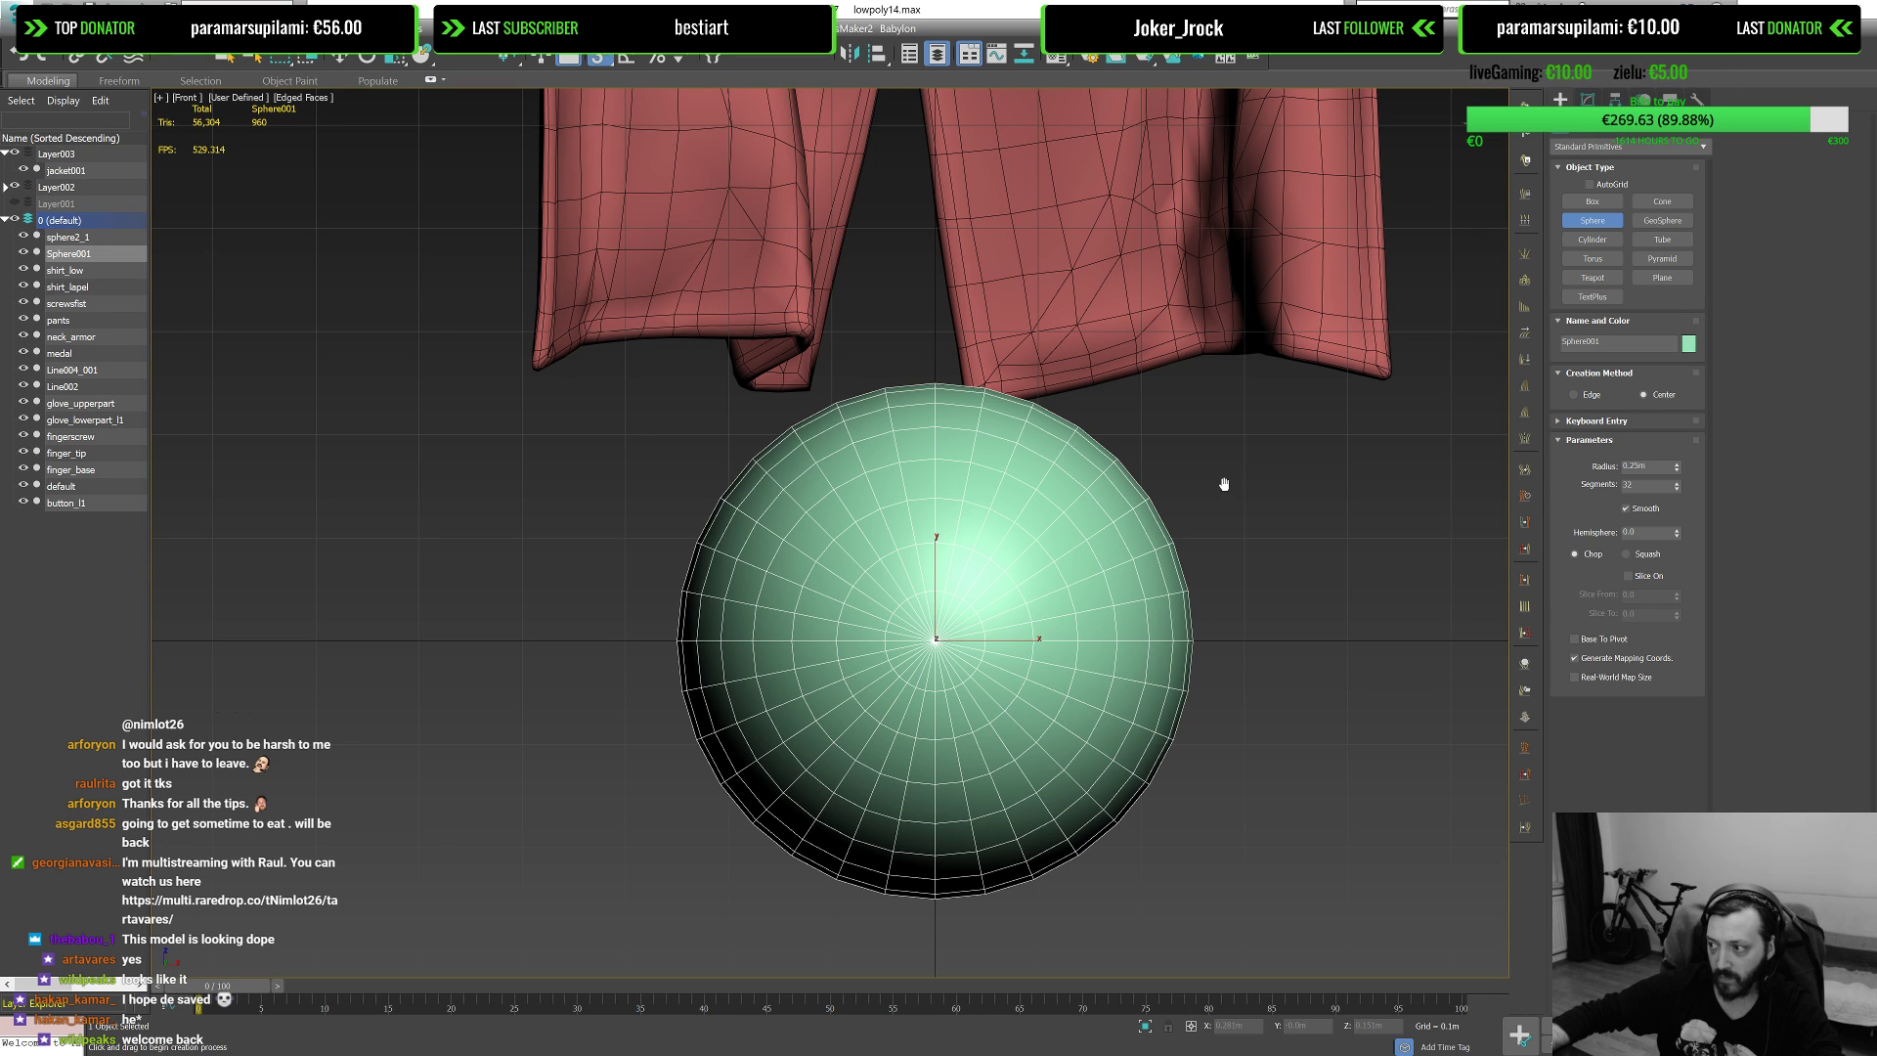
middle_drag(1224, 484, 1219, 456)
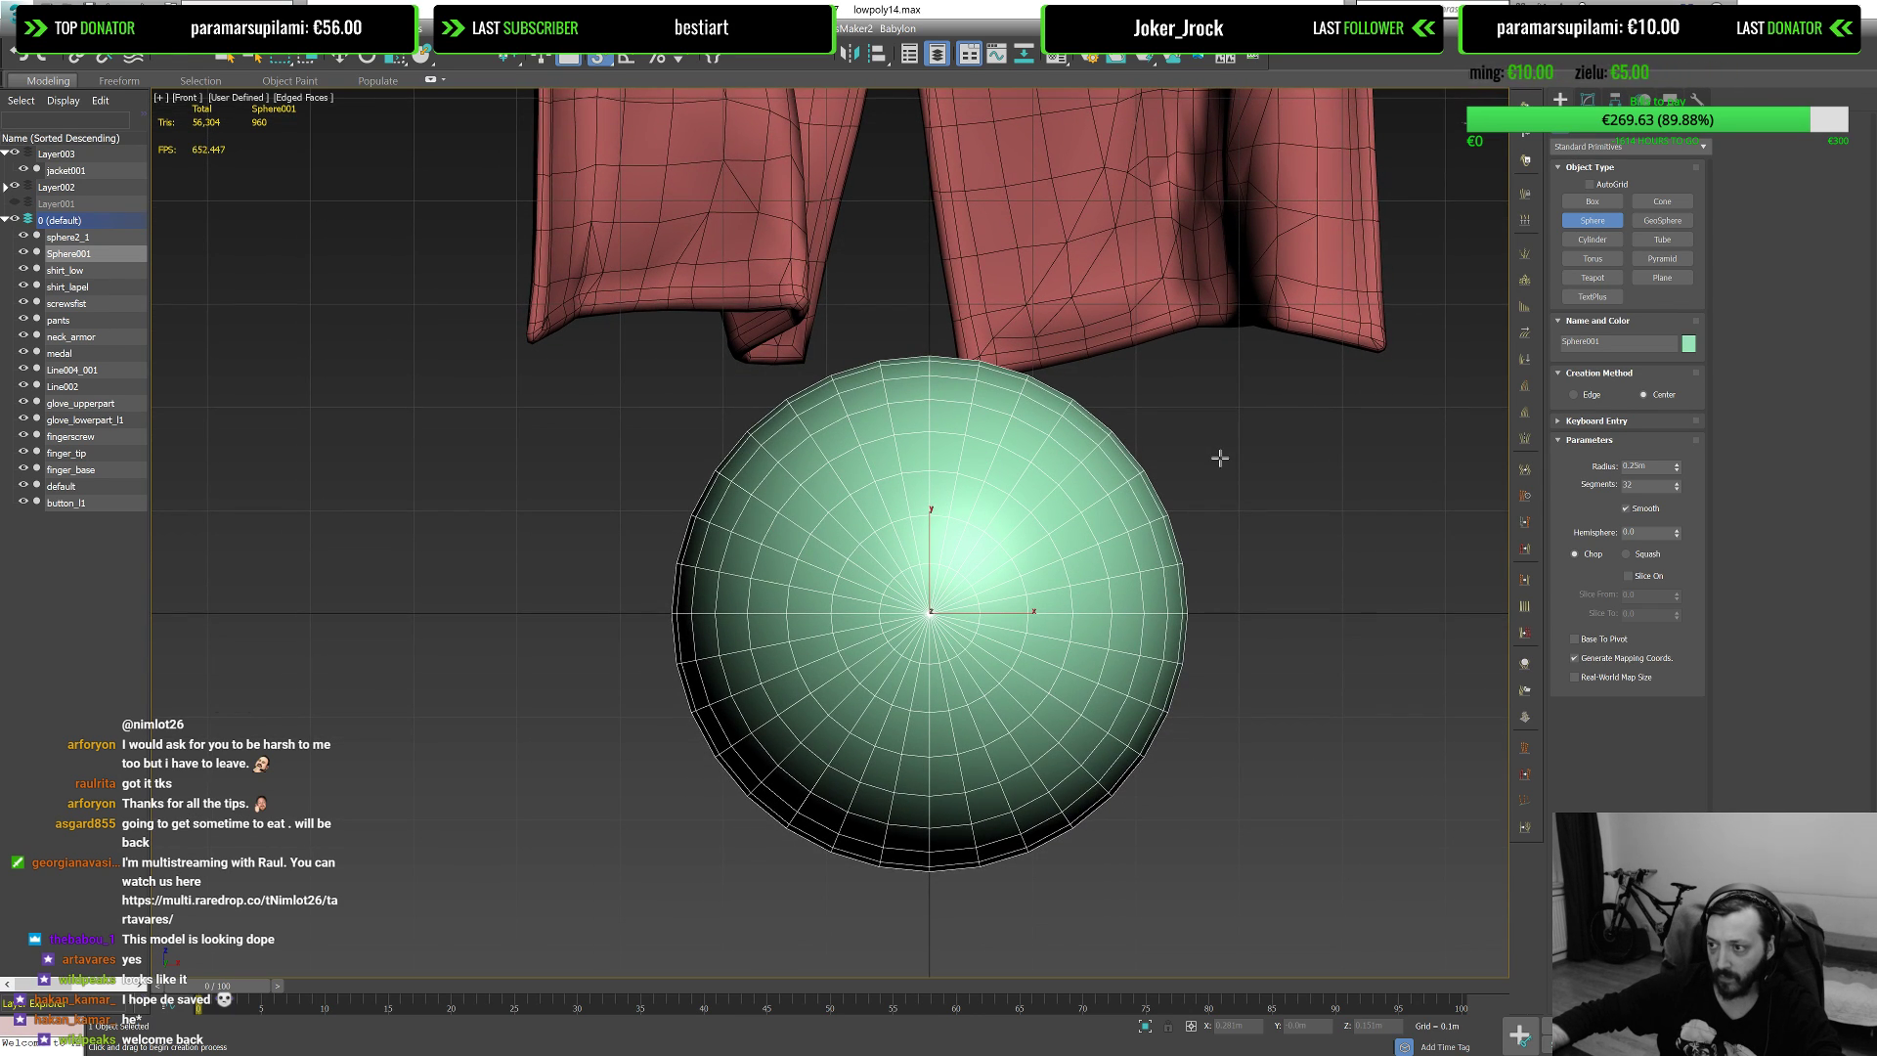
middle_drag(1139, 492, 1226, 487)
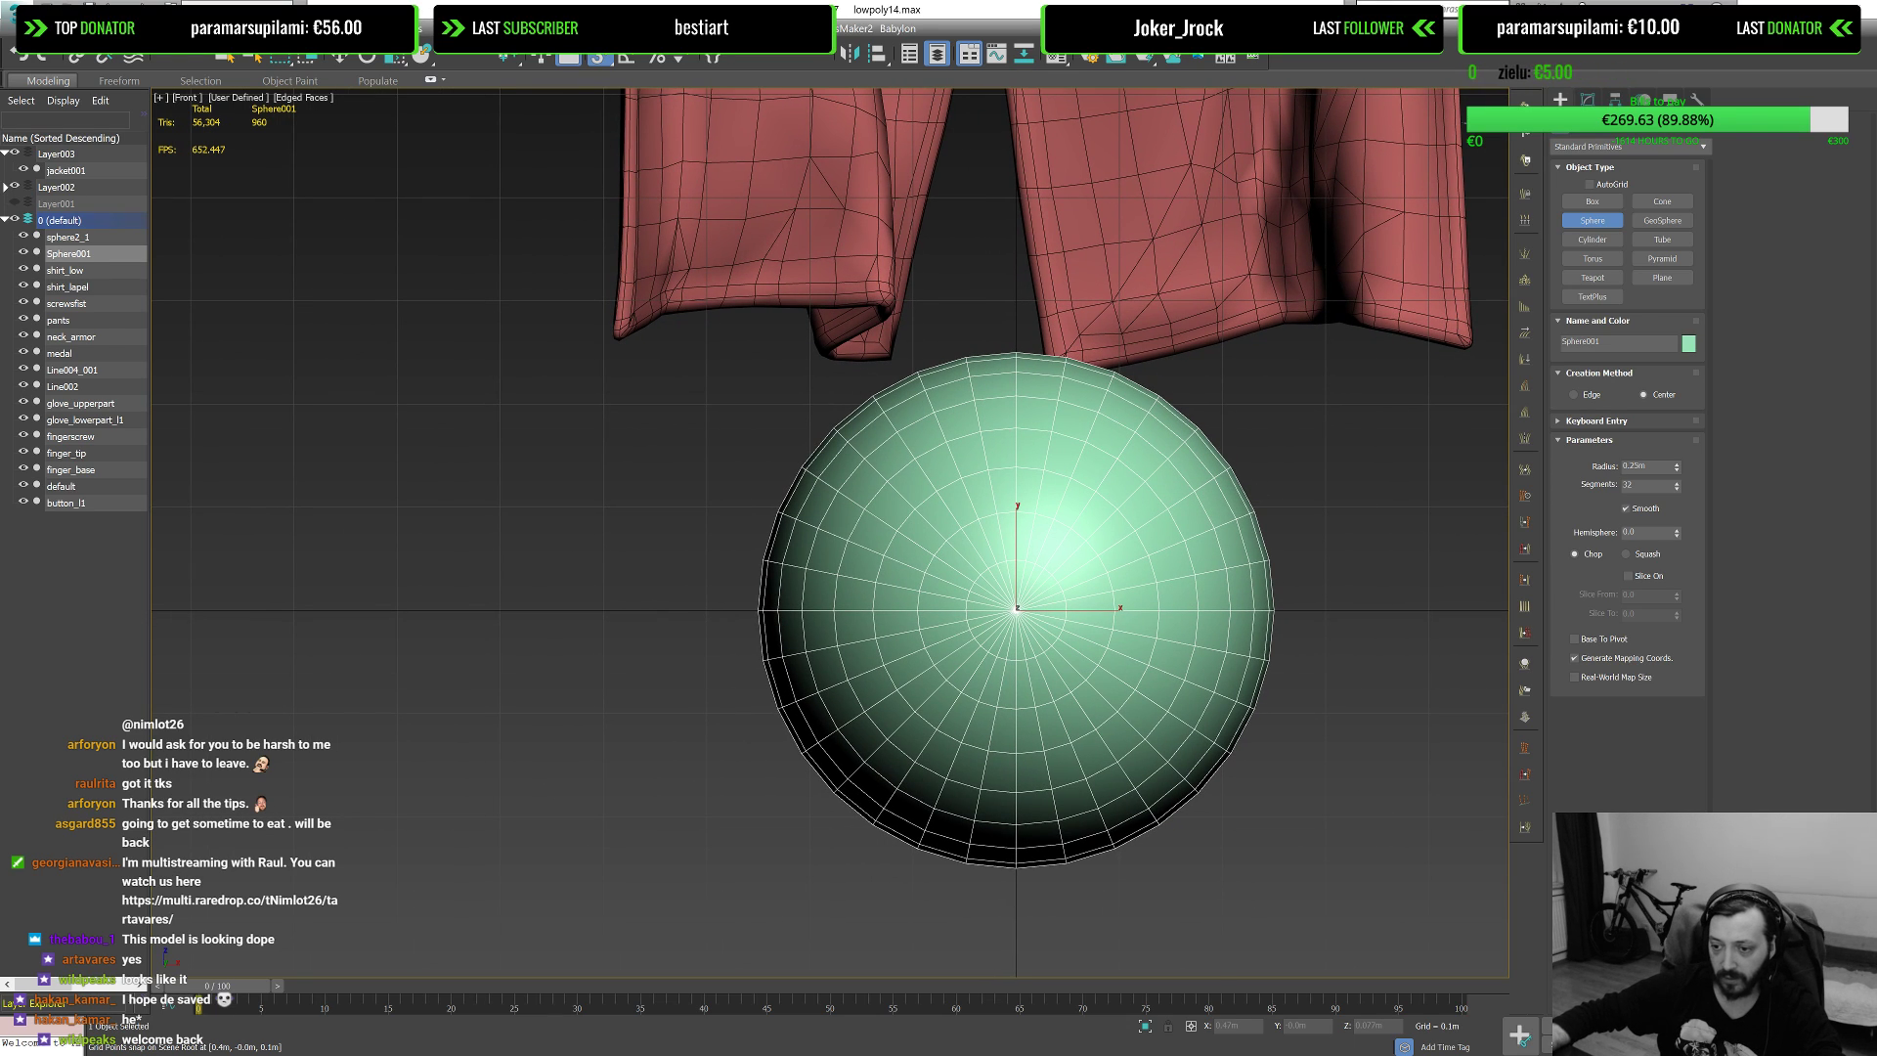
Step: Switch to ZBrush and import sphere_zbrush.obj from the 4retopo folder
key(alt+Tab)
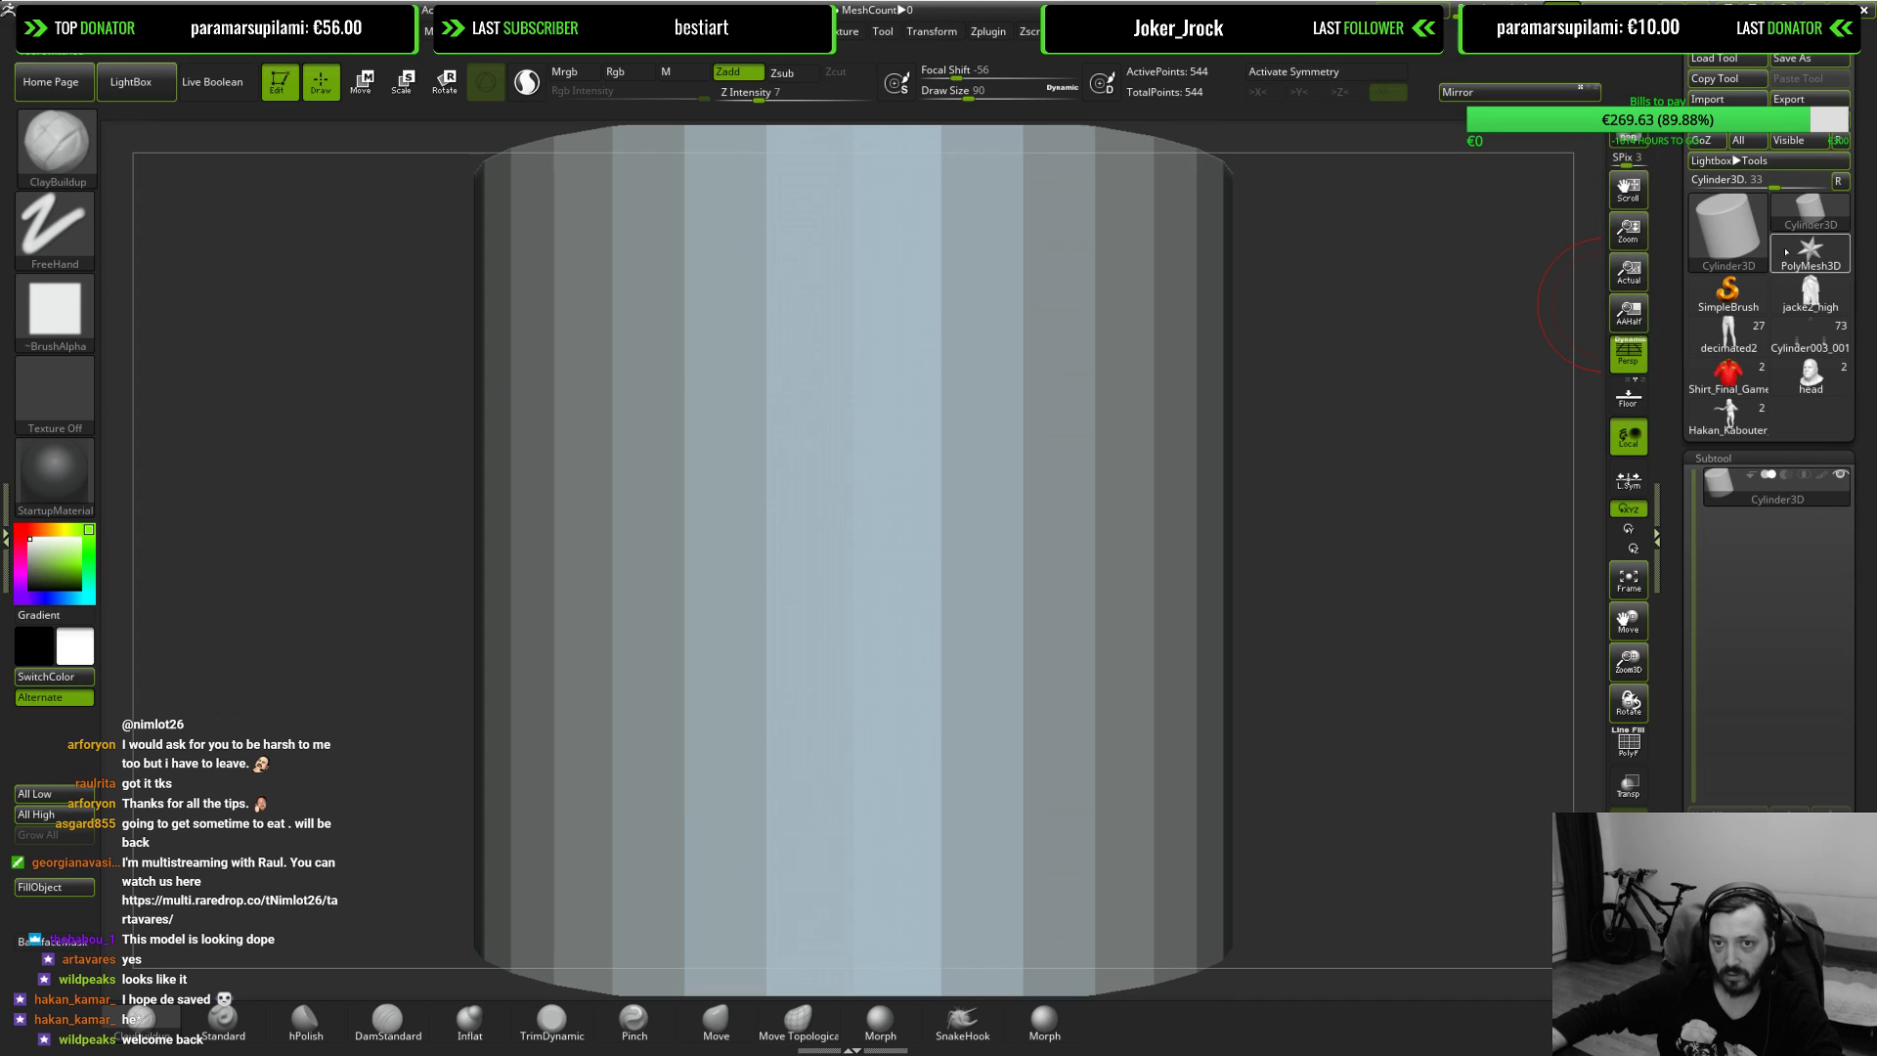
click(1713, 99)
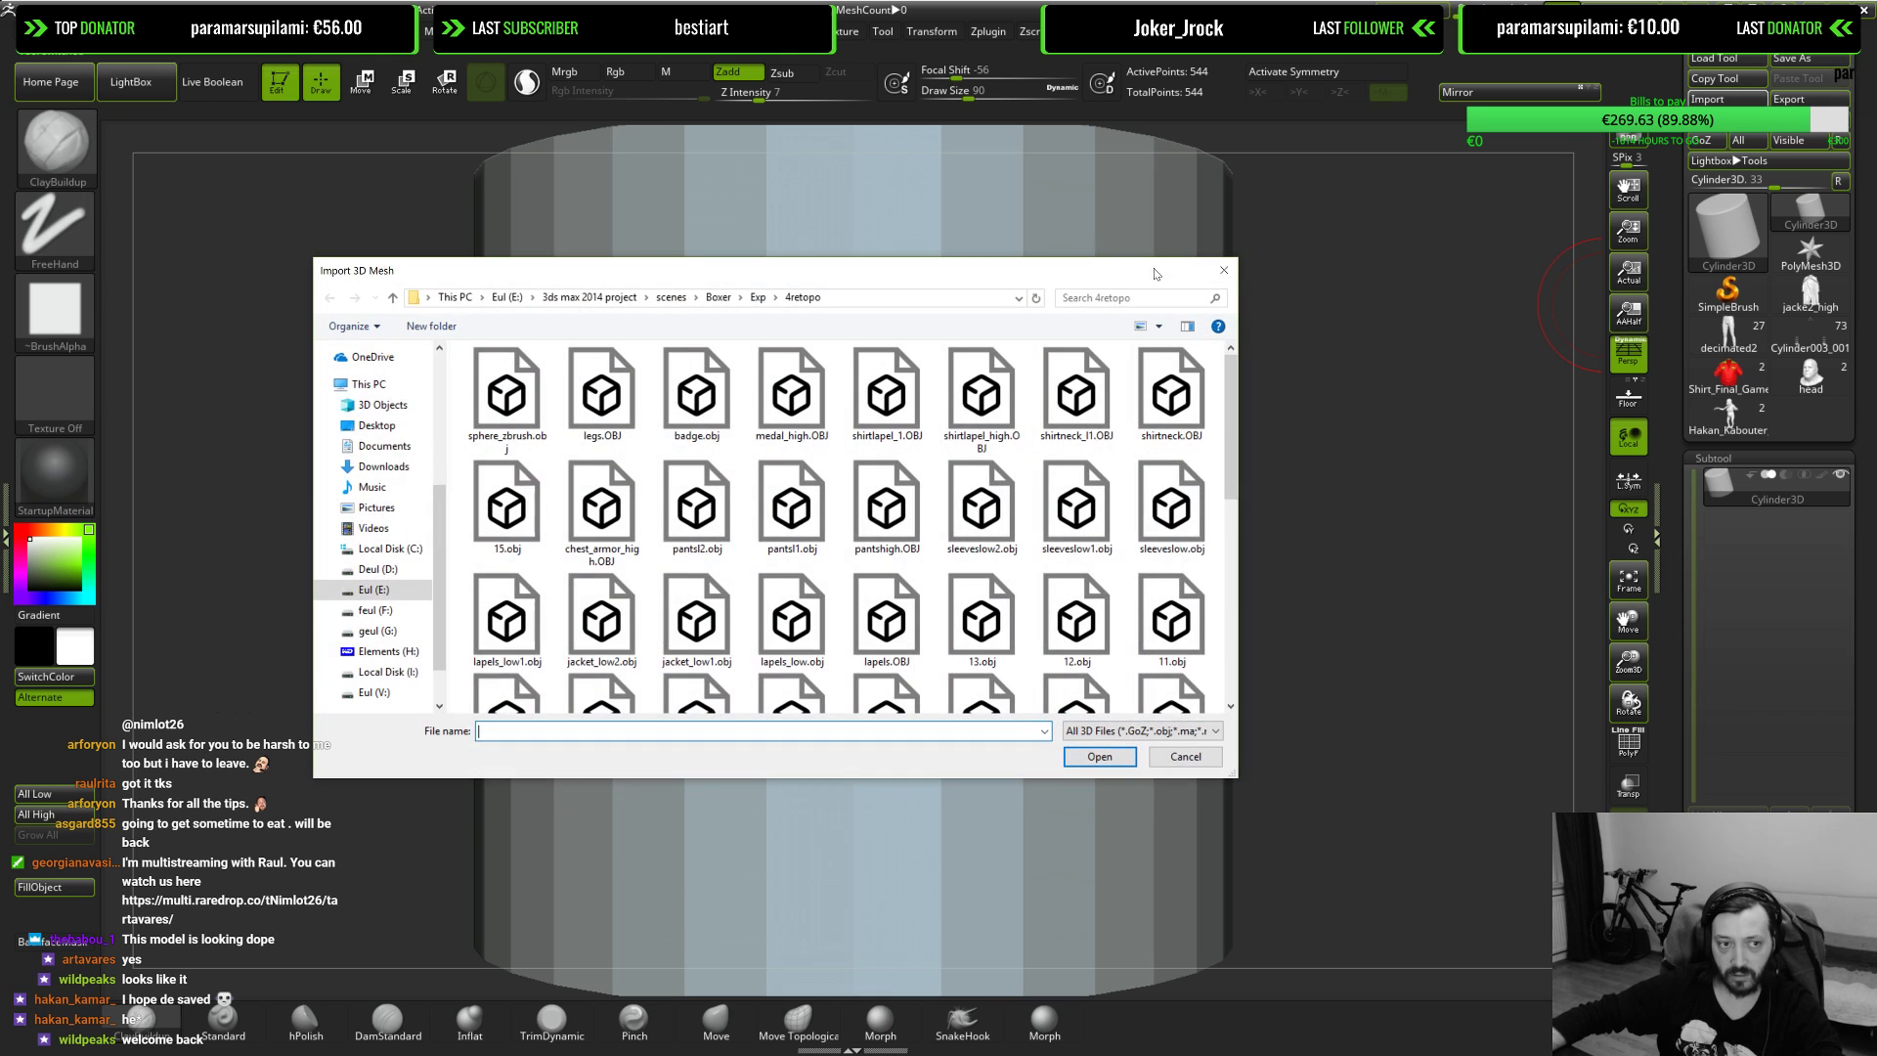
double_click(486, 395)
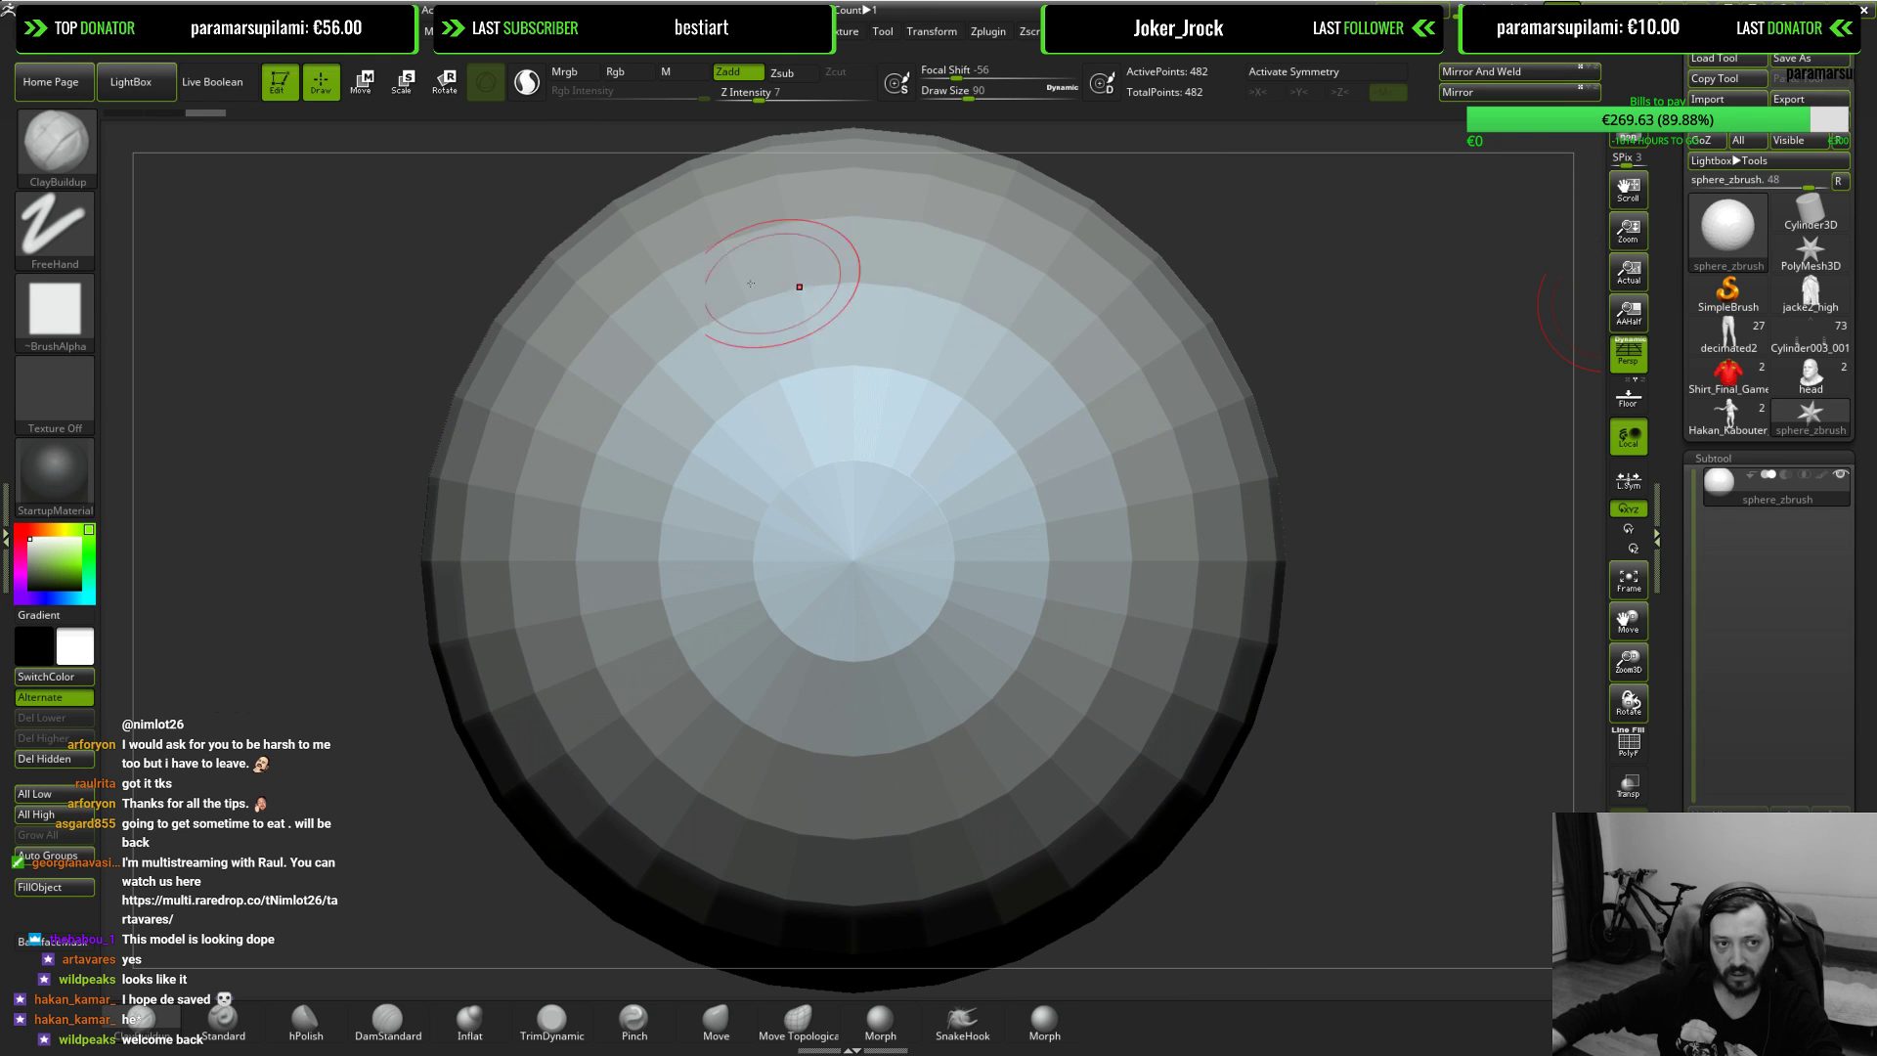
Step: Set the brush draw size to 41
drag(968, 95, 930, 95)
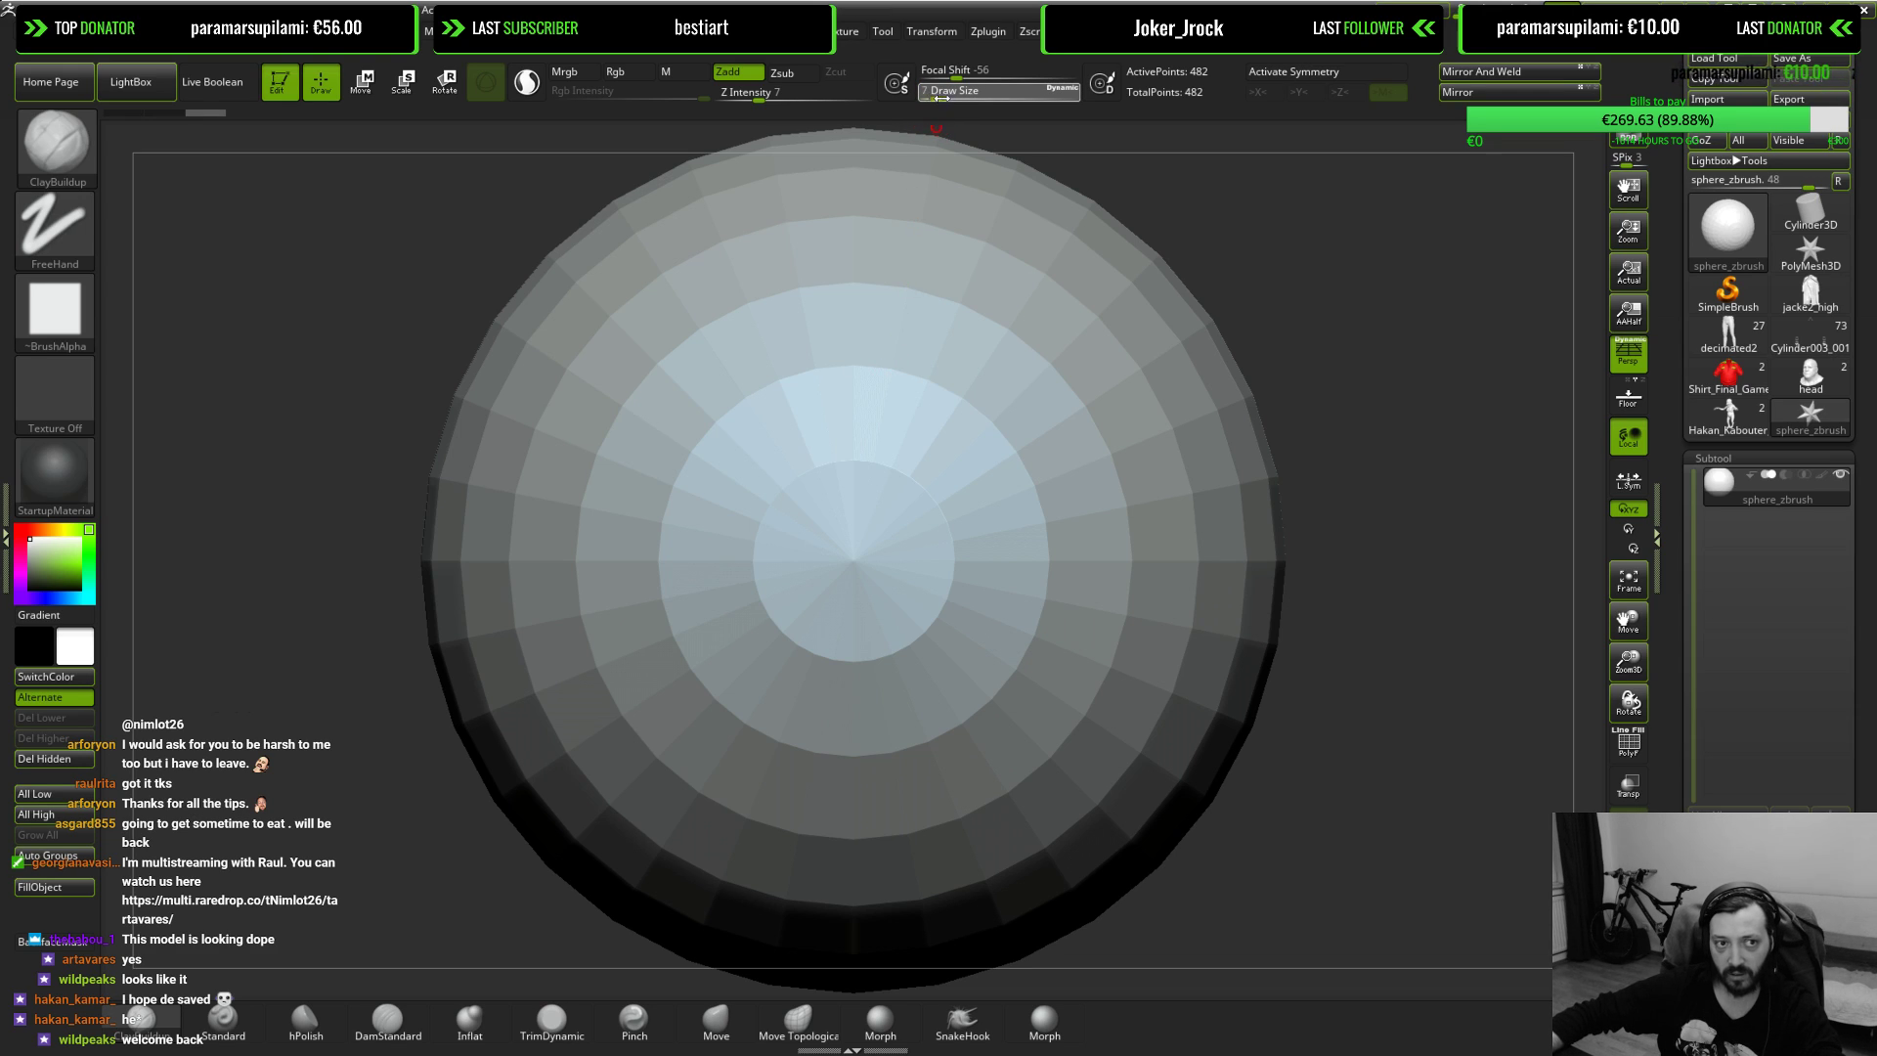
mouse_move(939, 98)
mouse_down()
mouse_move(1056, 96)
mouse_move(954, 99)
mouse_up()
mouse_move(1257, 226)
alt+mouse_down()
mouse_move(1346, 261)
mouse_move(1349, 300)
alt+mouse_up()
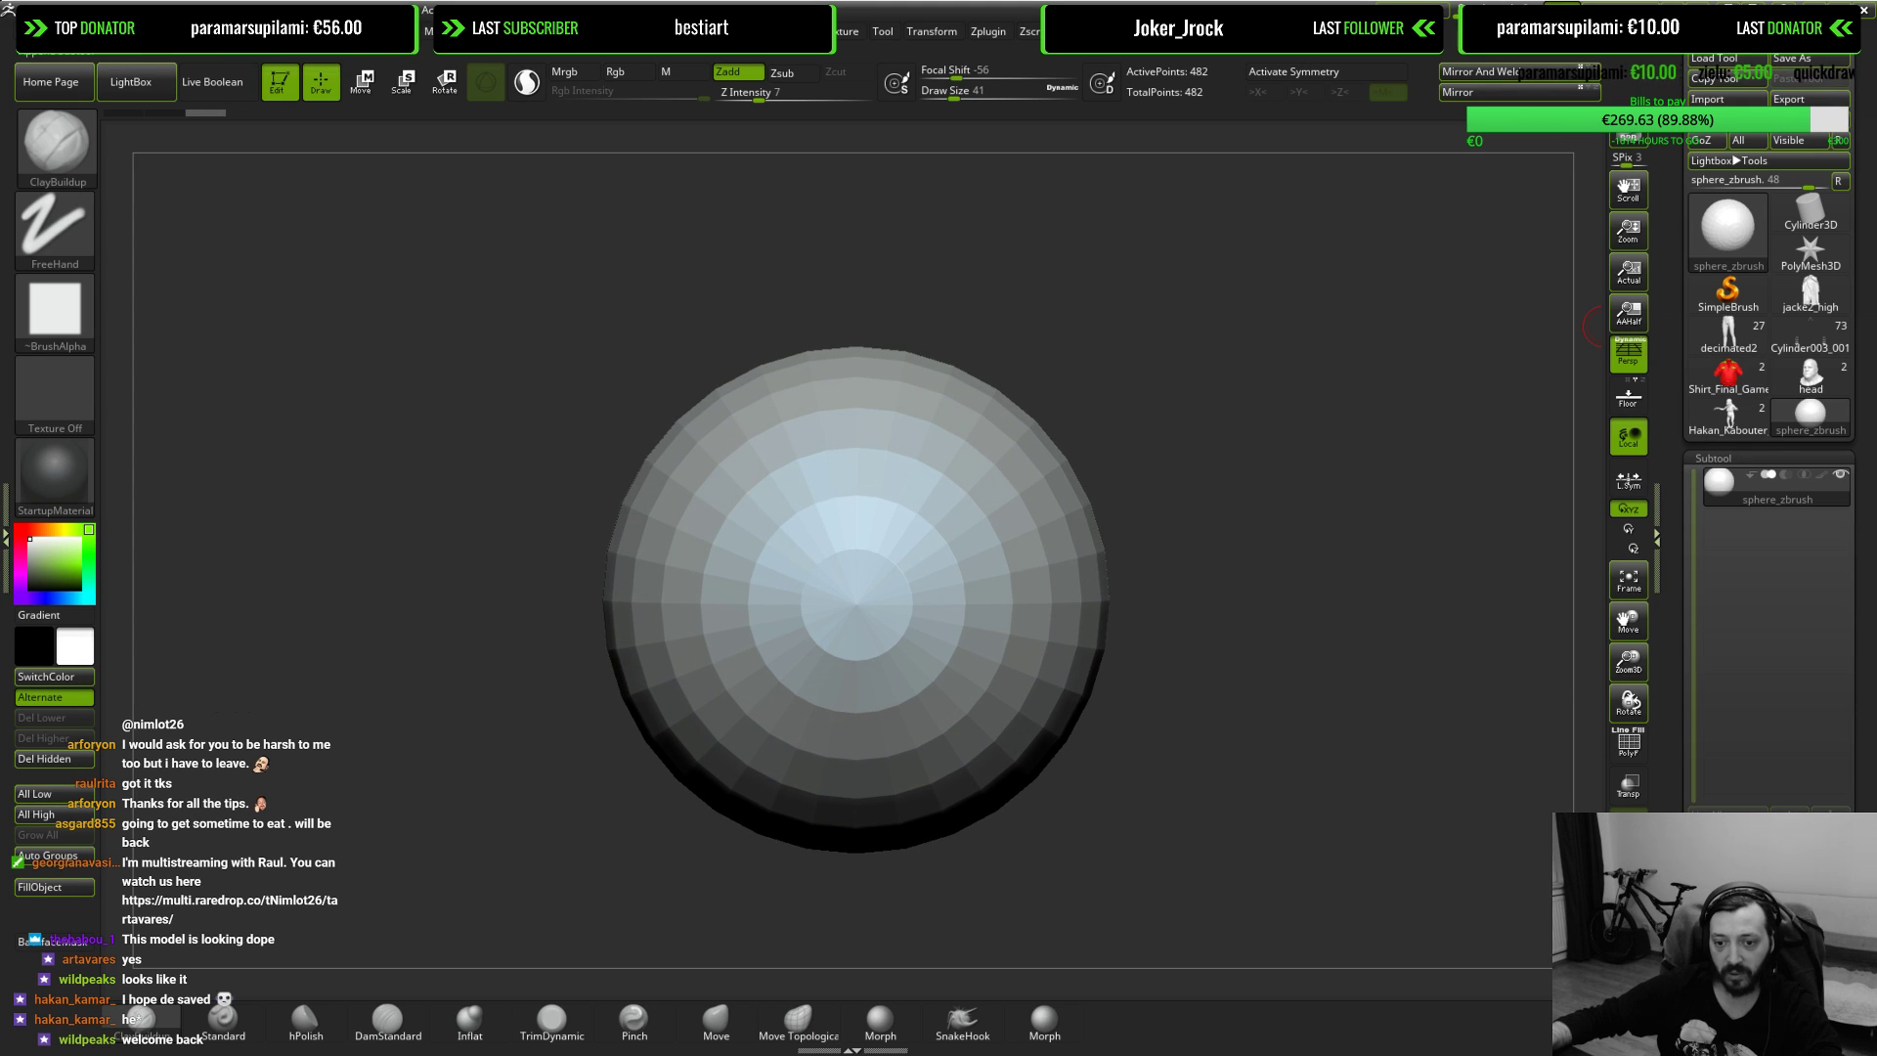
Step: Append the head mesh as a subtool of the imported sphere and frame both
click(1810, 911)
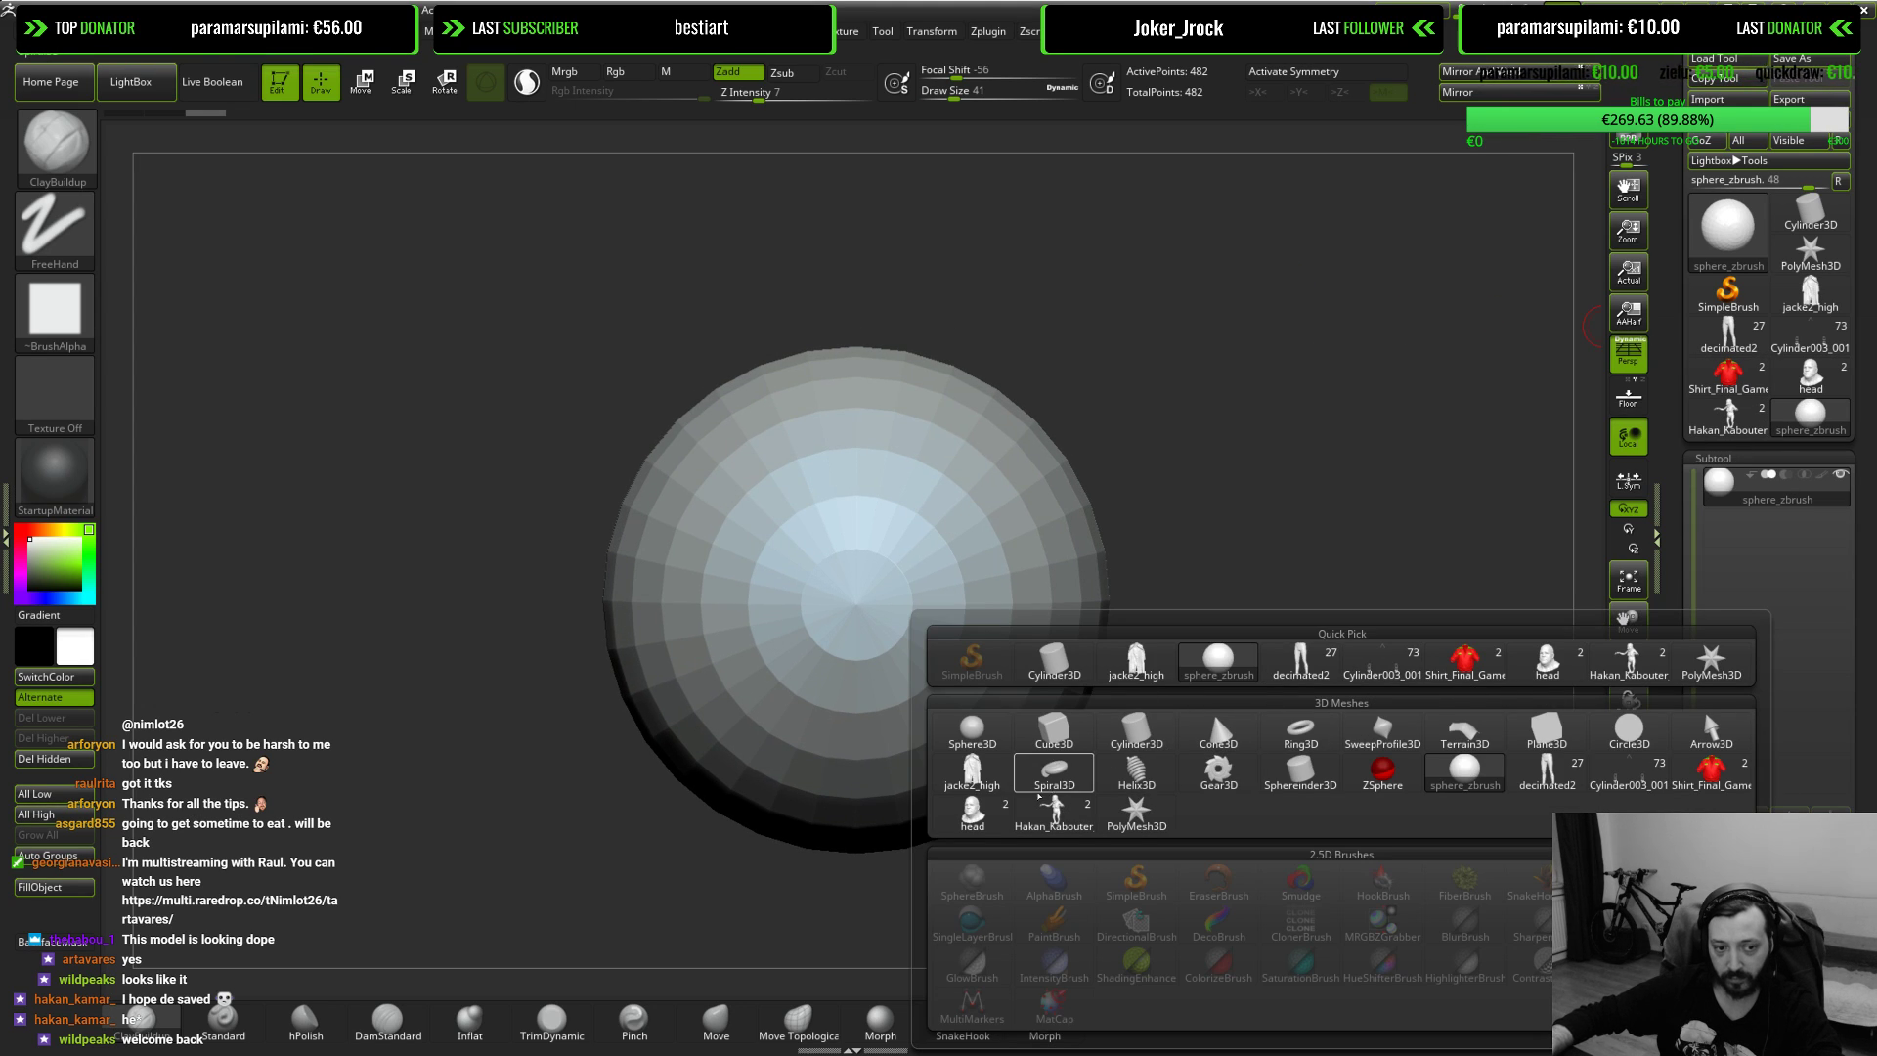
click(978, 824)
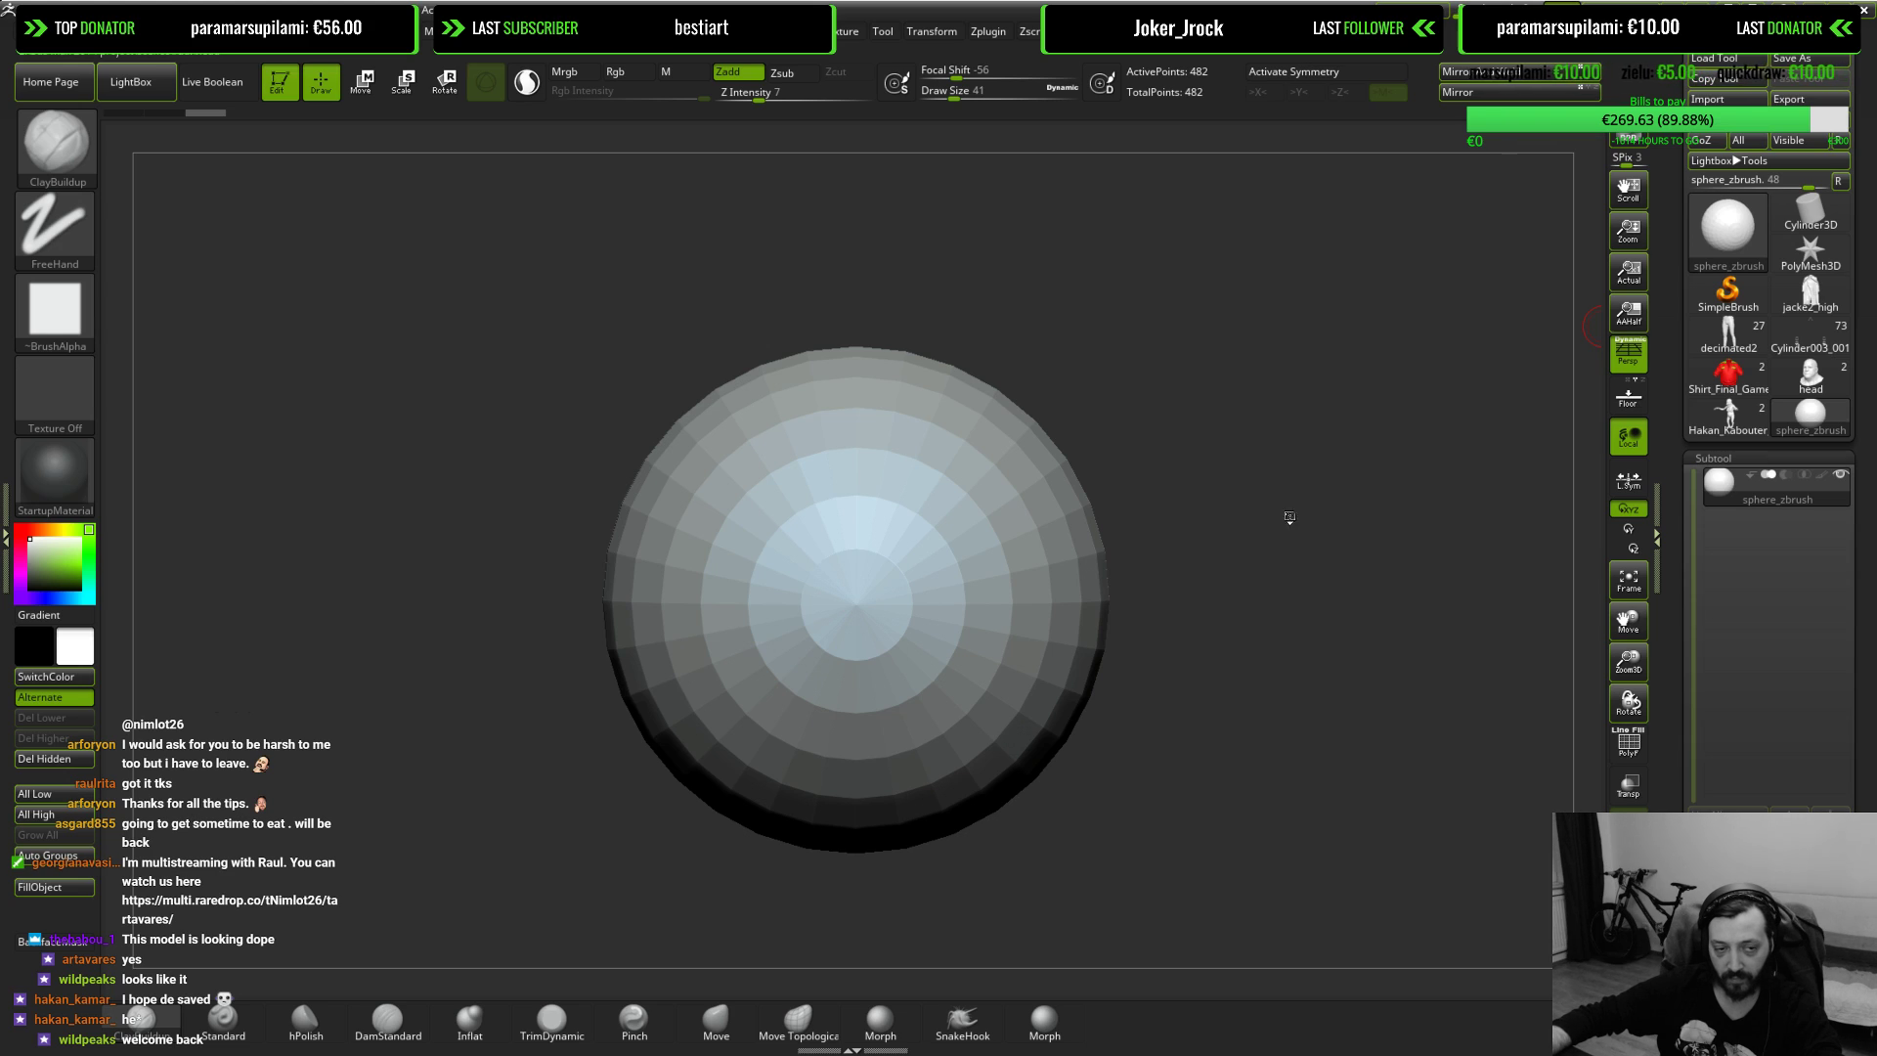
key(f)
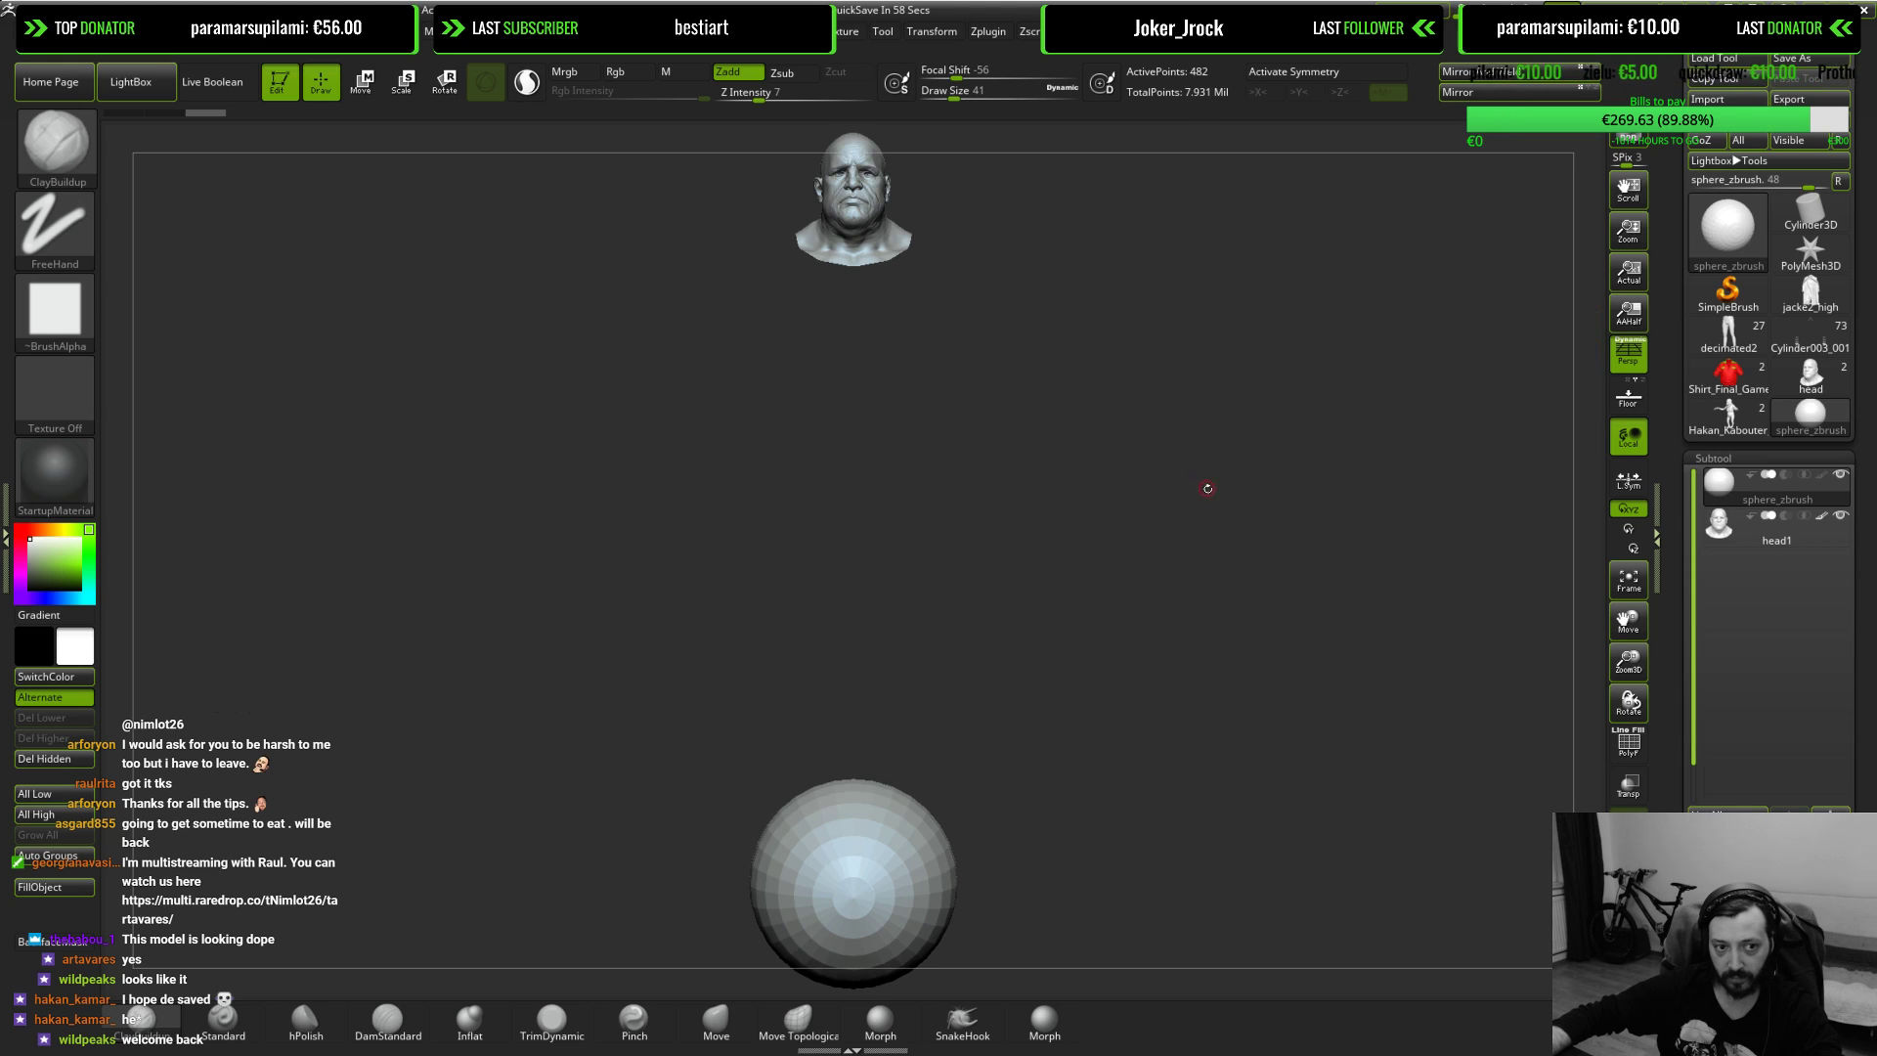
Step: Move the sphere vertically up over the head and turn on transparency
alt+drag(900, 372, 967, 396)
shift+drag(976, 495, 968, 533)
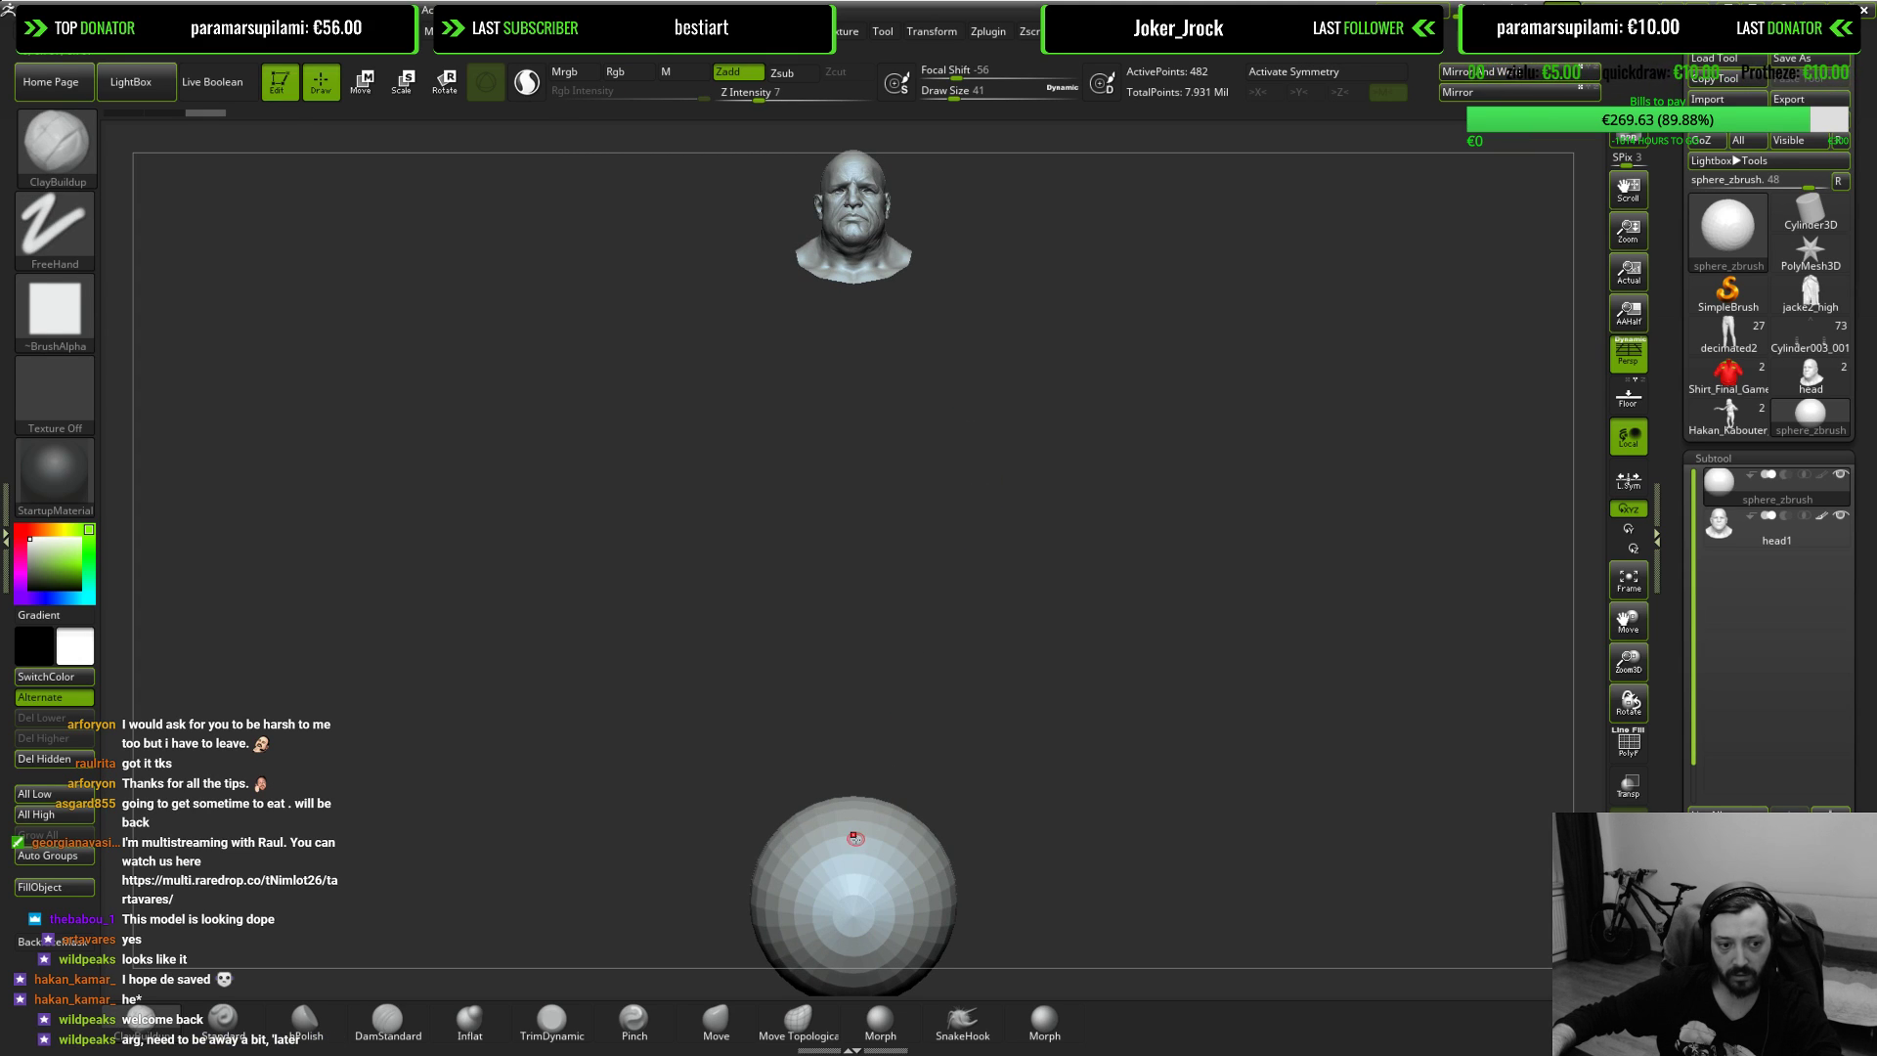
key(w)
drag(849, 795, 849, 156)
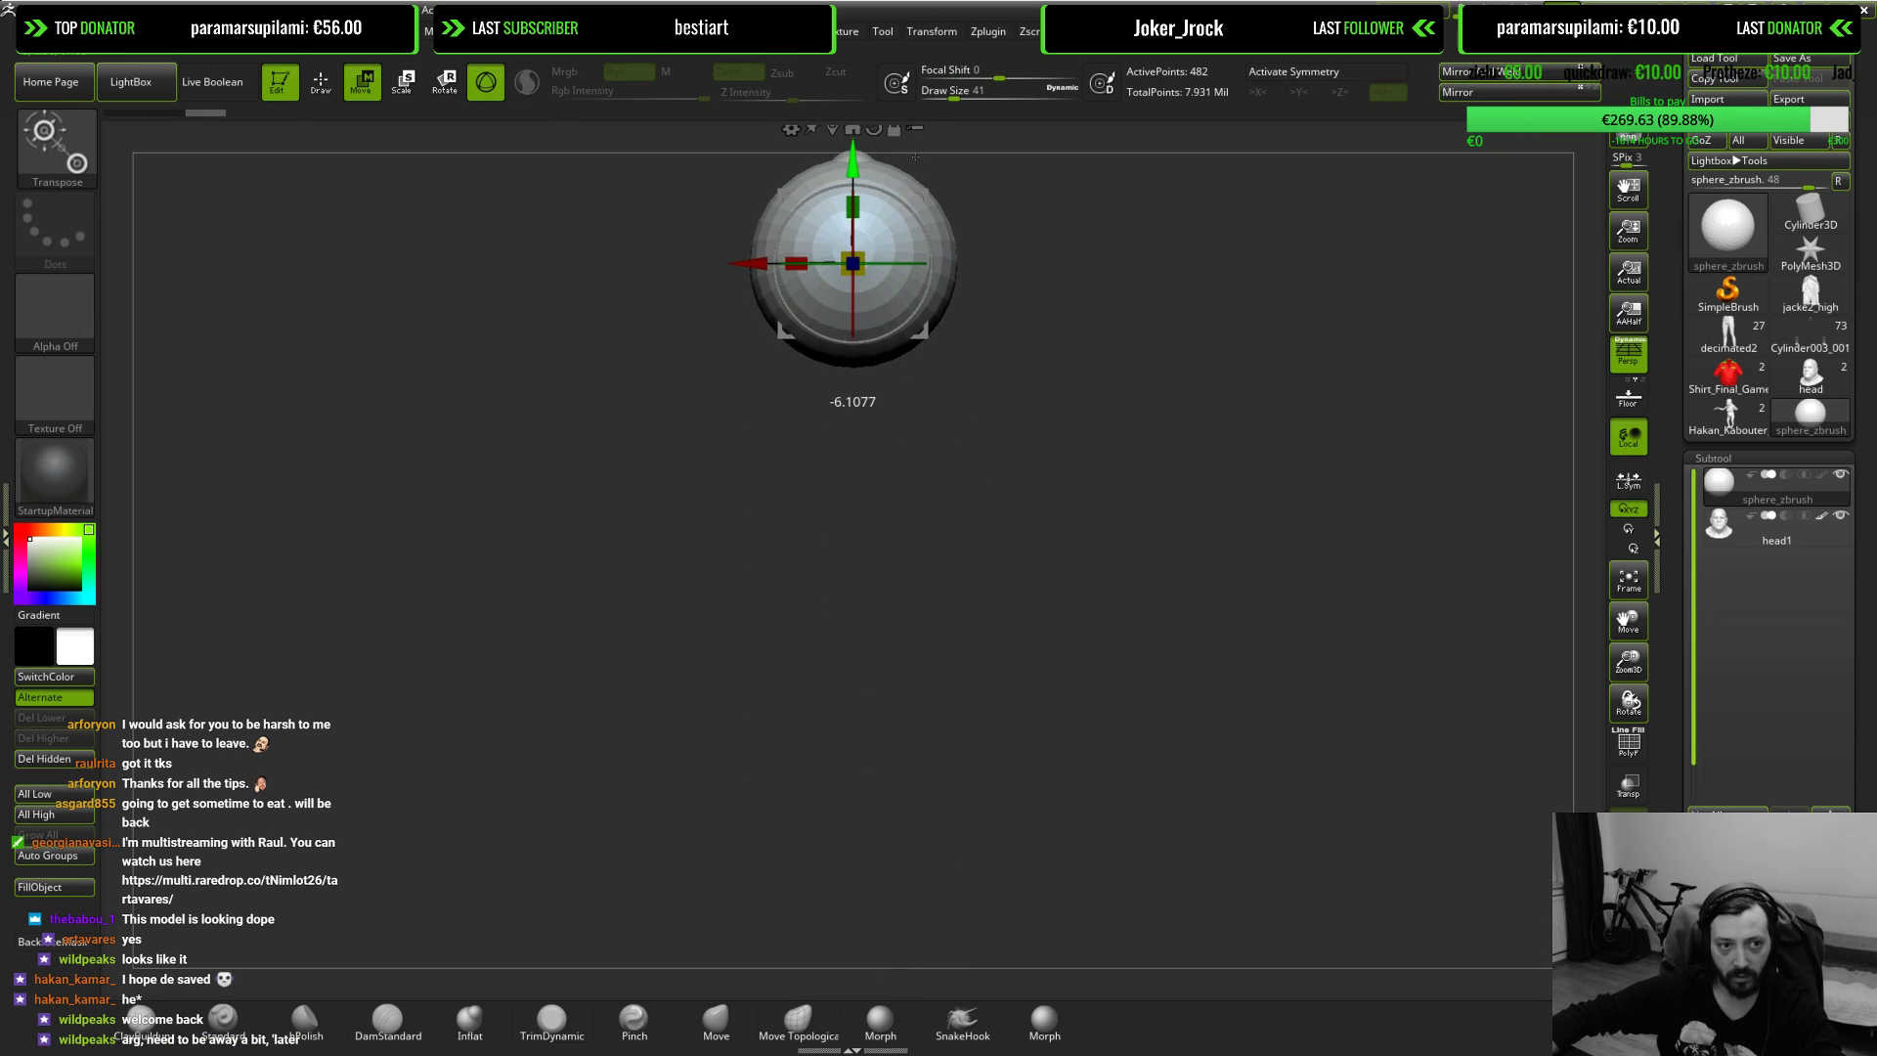
alt+drag(1403, 397, 1420, 646)
click(1628, 786)
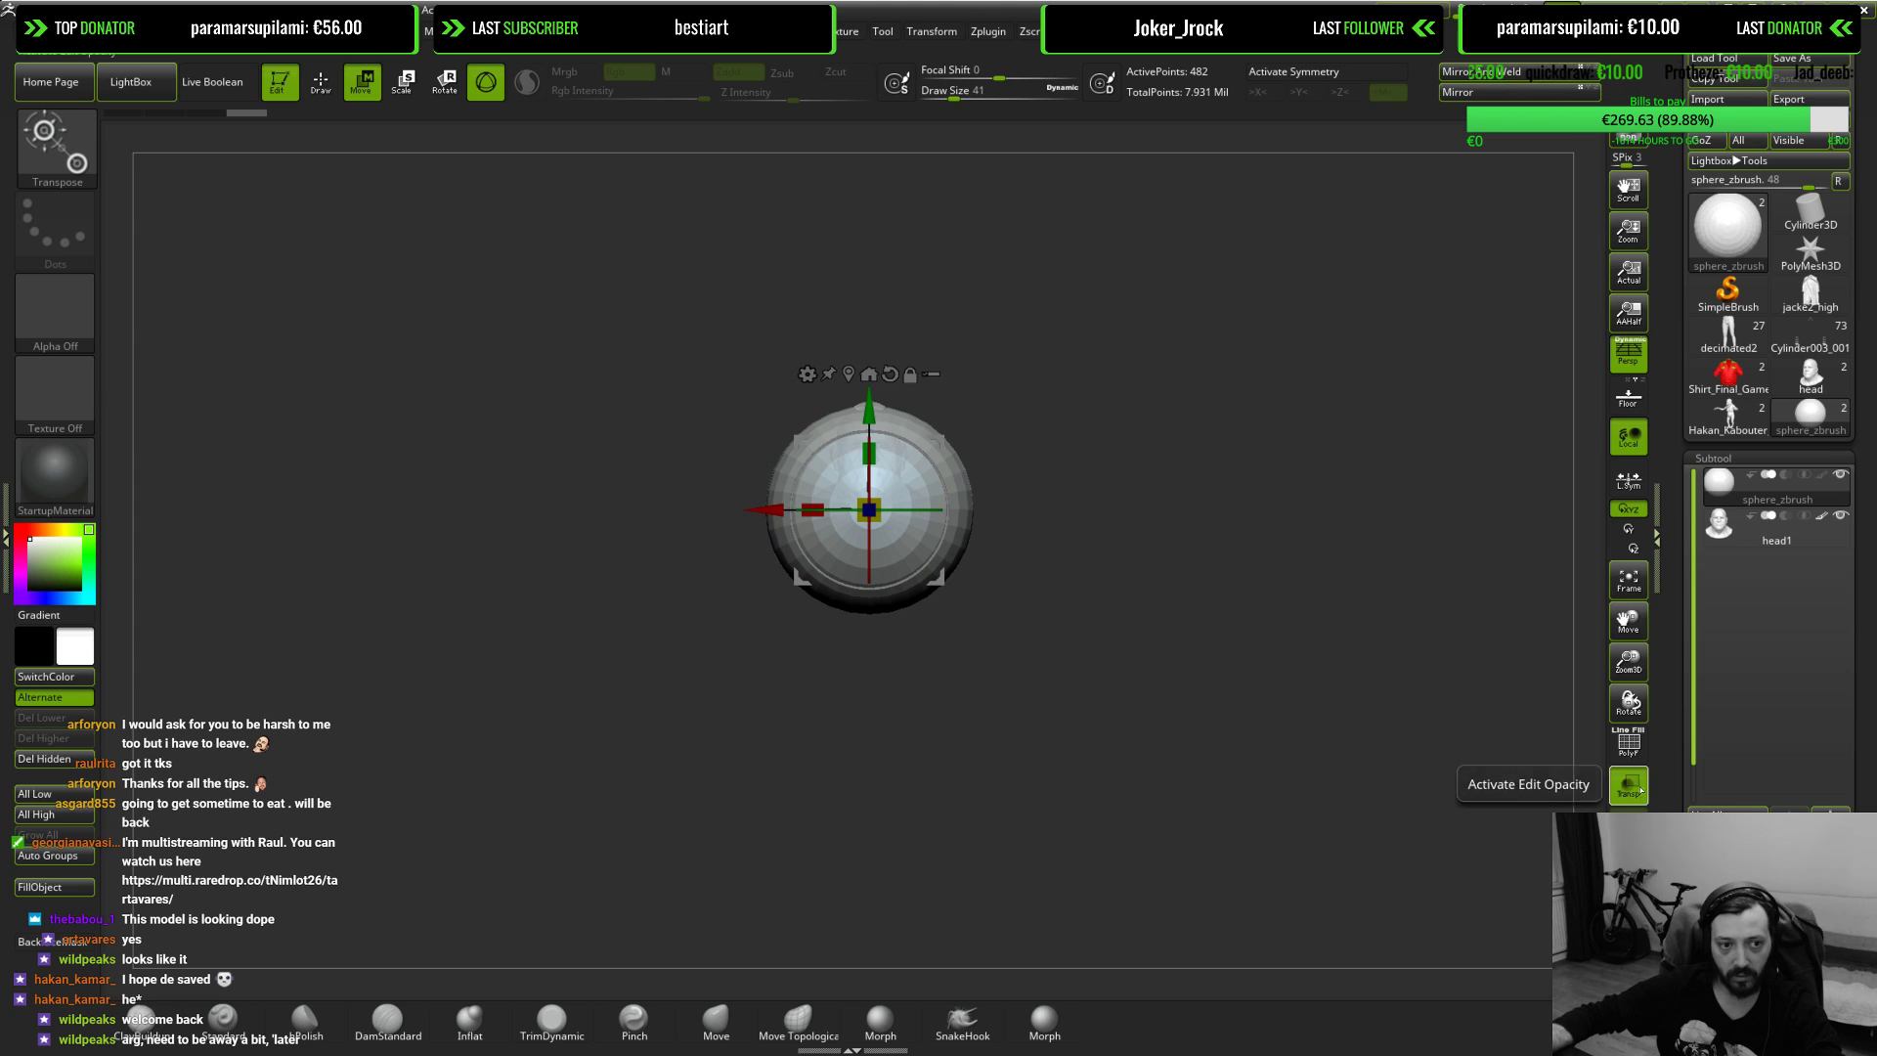
alt+drag(1293, 484, 1305, 686)
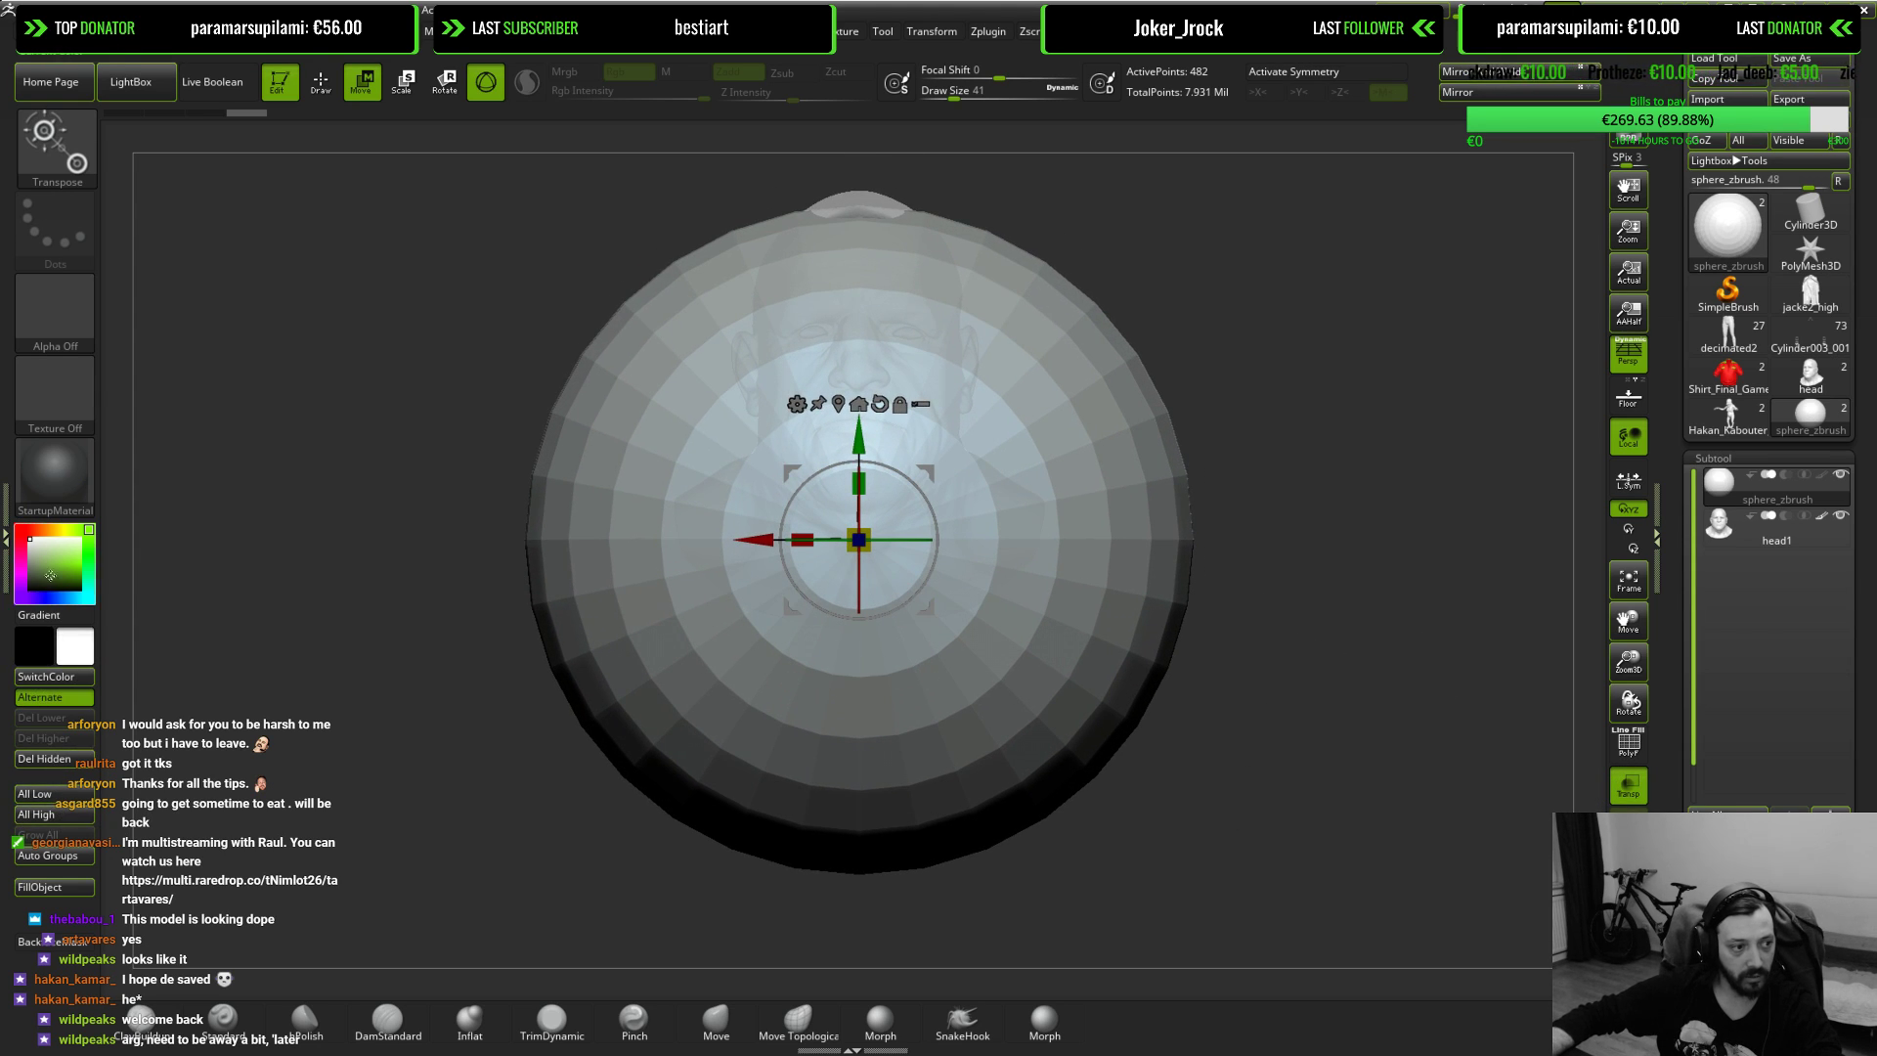
Step: Change the material to BasicMaterial
click(55, 471)
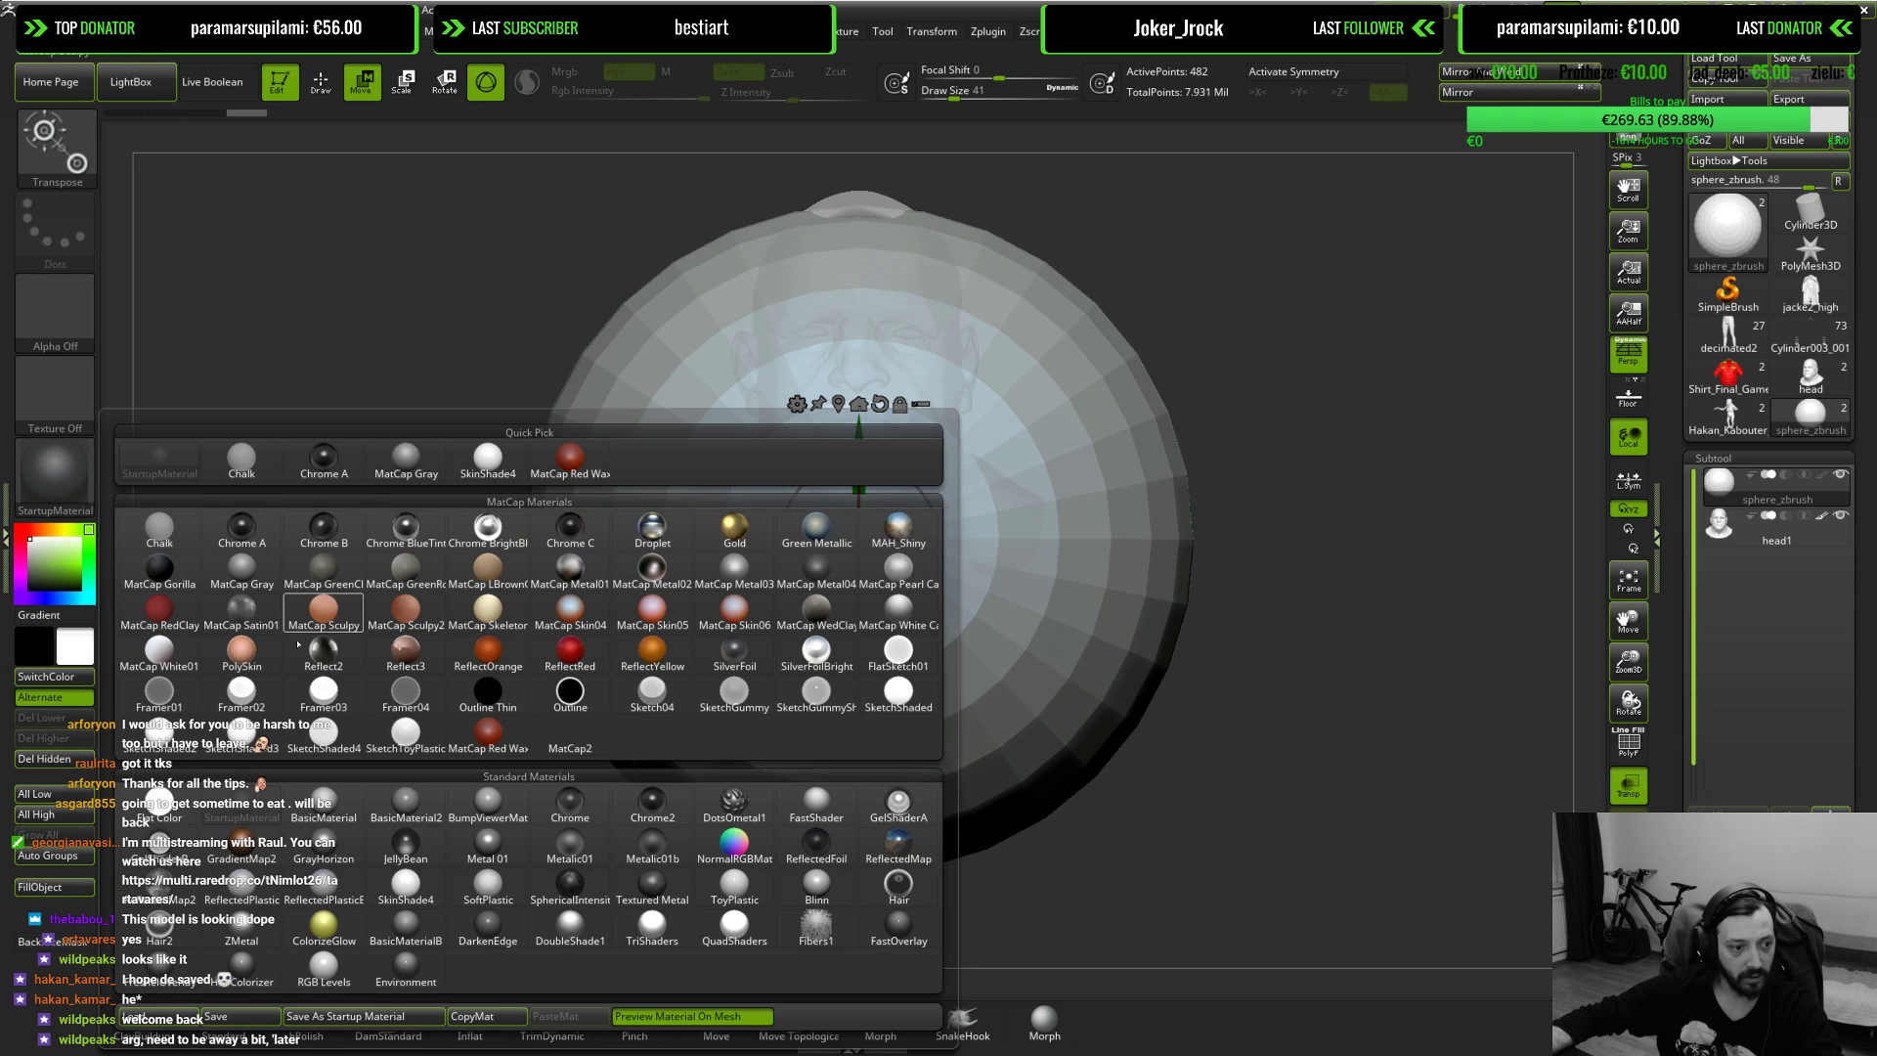
click(324, 804)
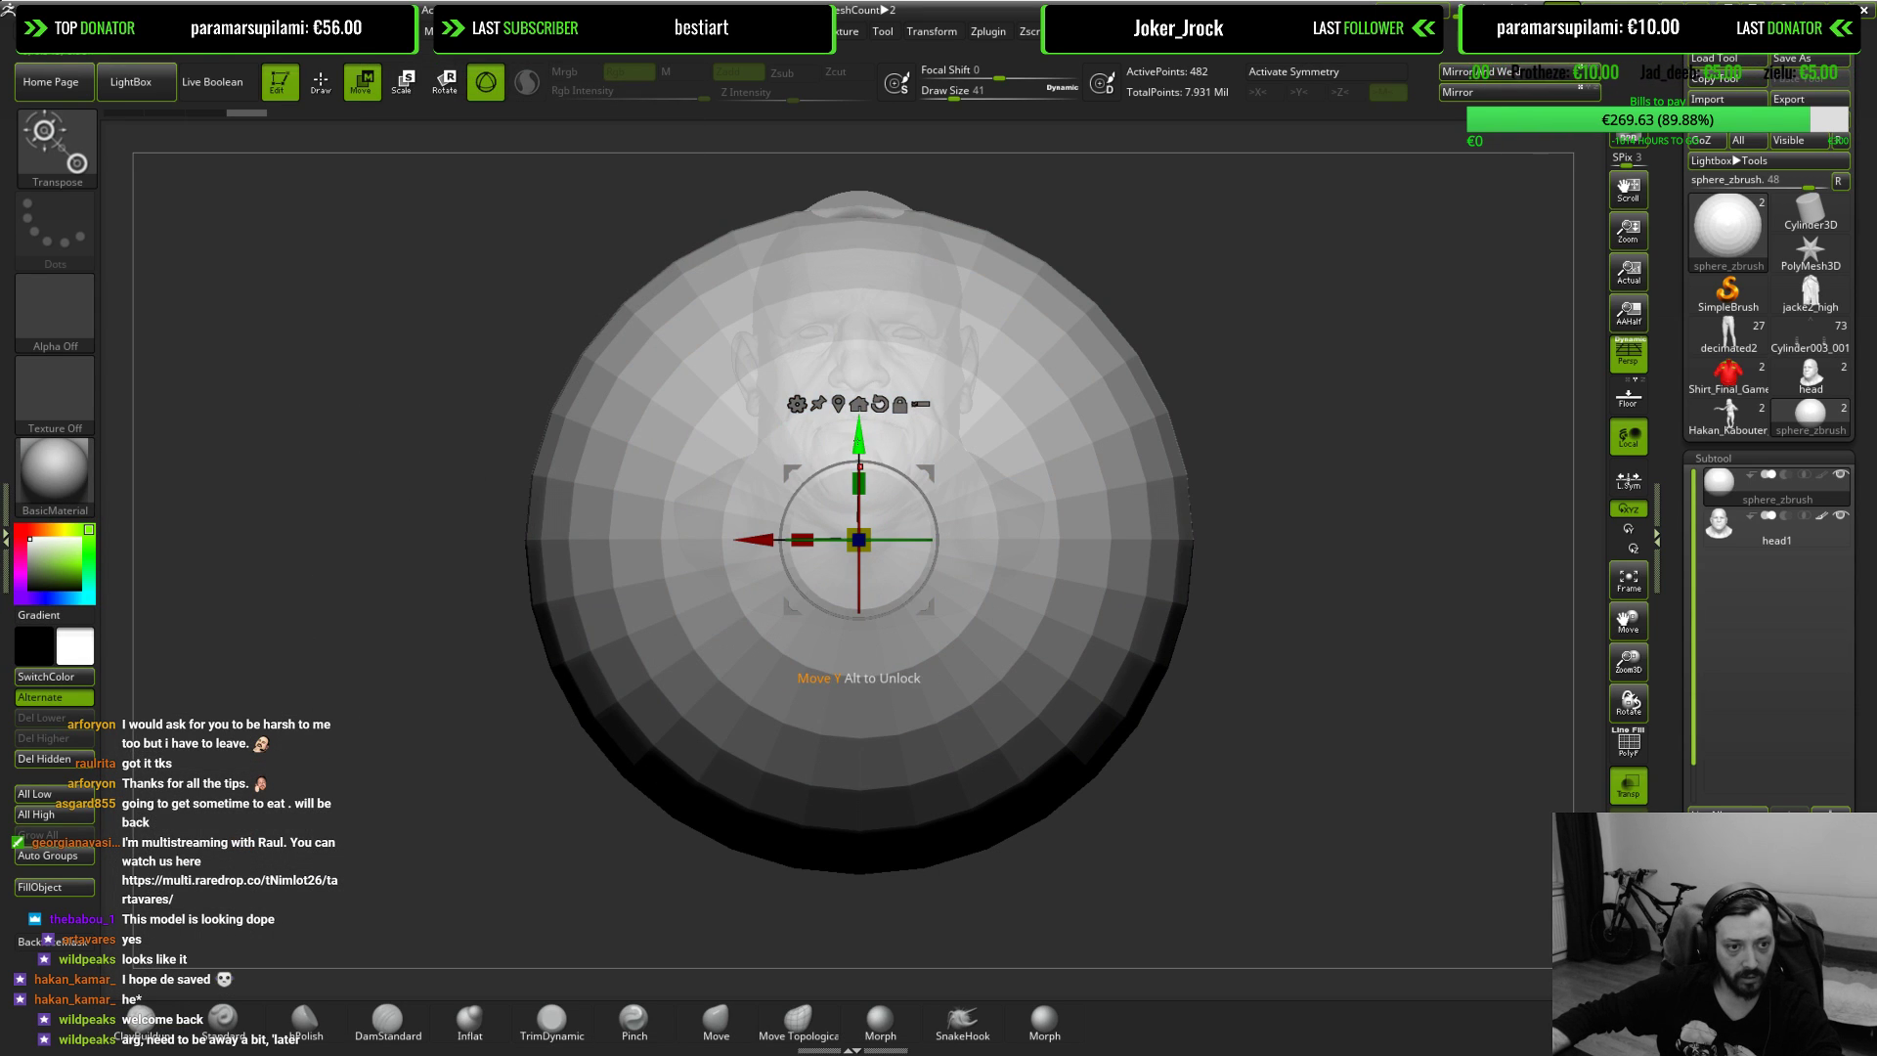
Step: Nudge the sphere up to enclose the head, toggling ghost transparency to check the fit, and turn transparency off
drag(858, 436, 859, 424)
click(1627, 828)
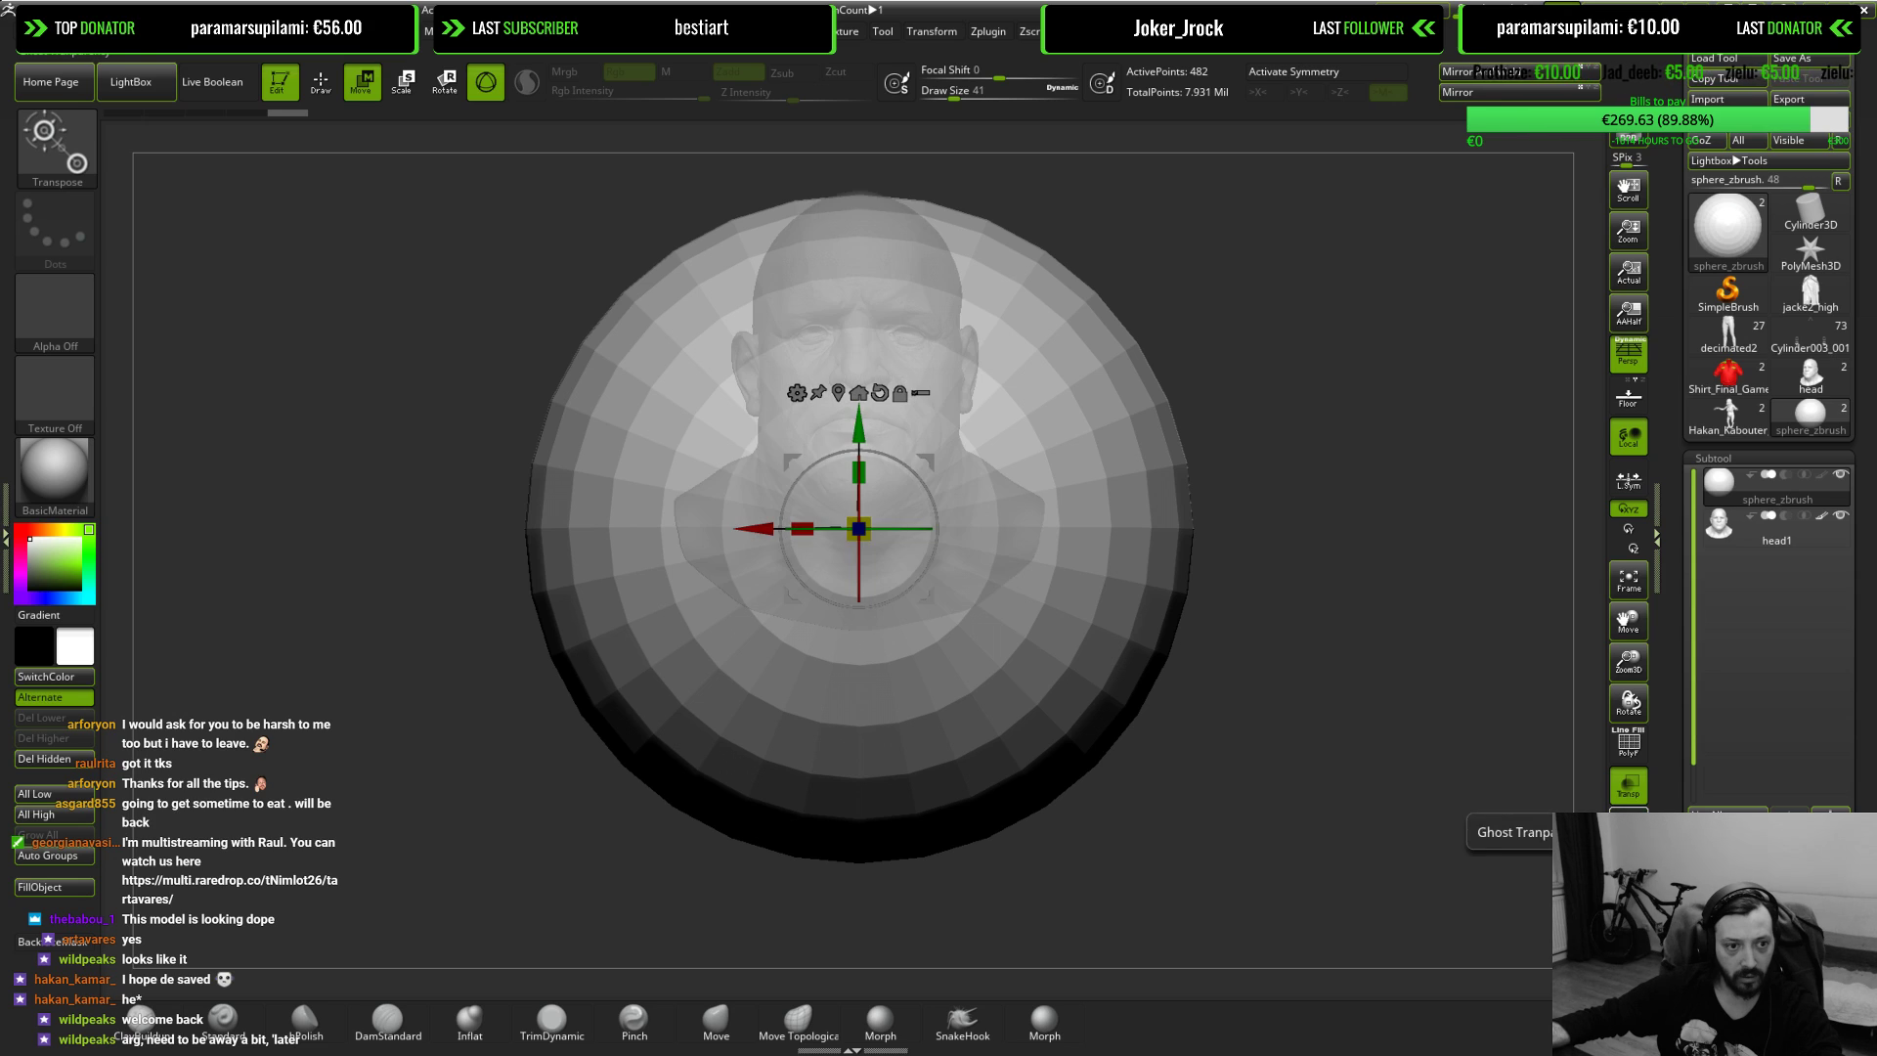
click(1627, 828)
click(1627, 828)
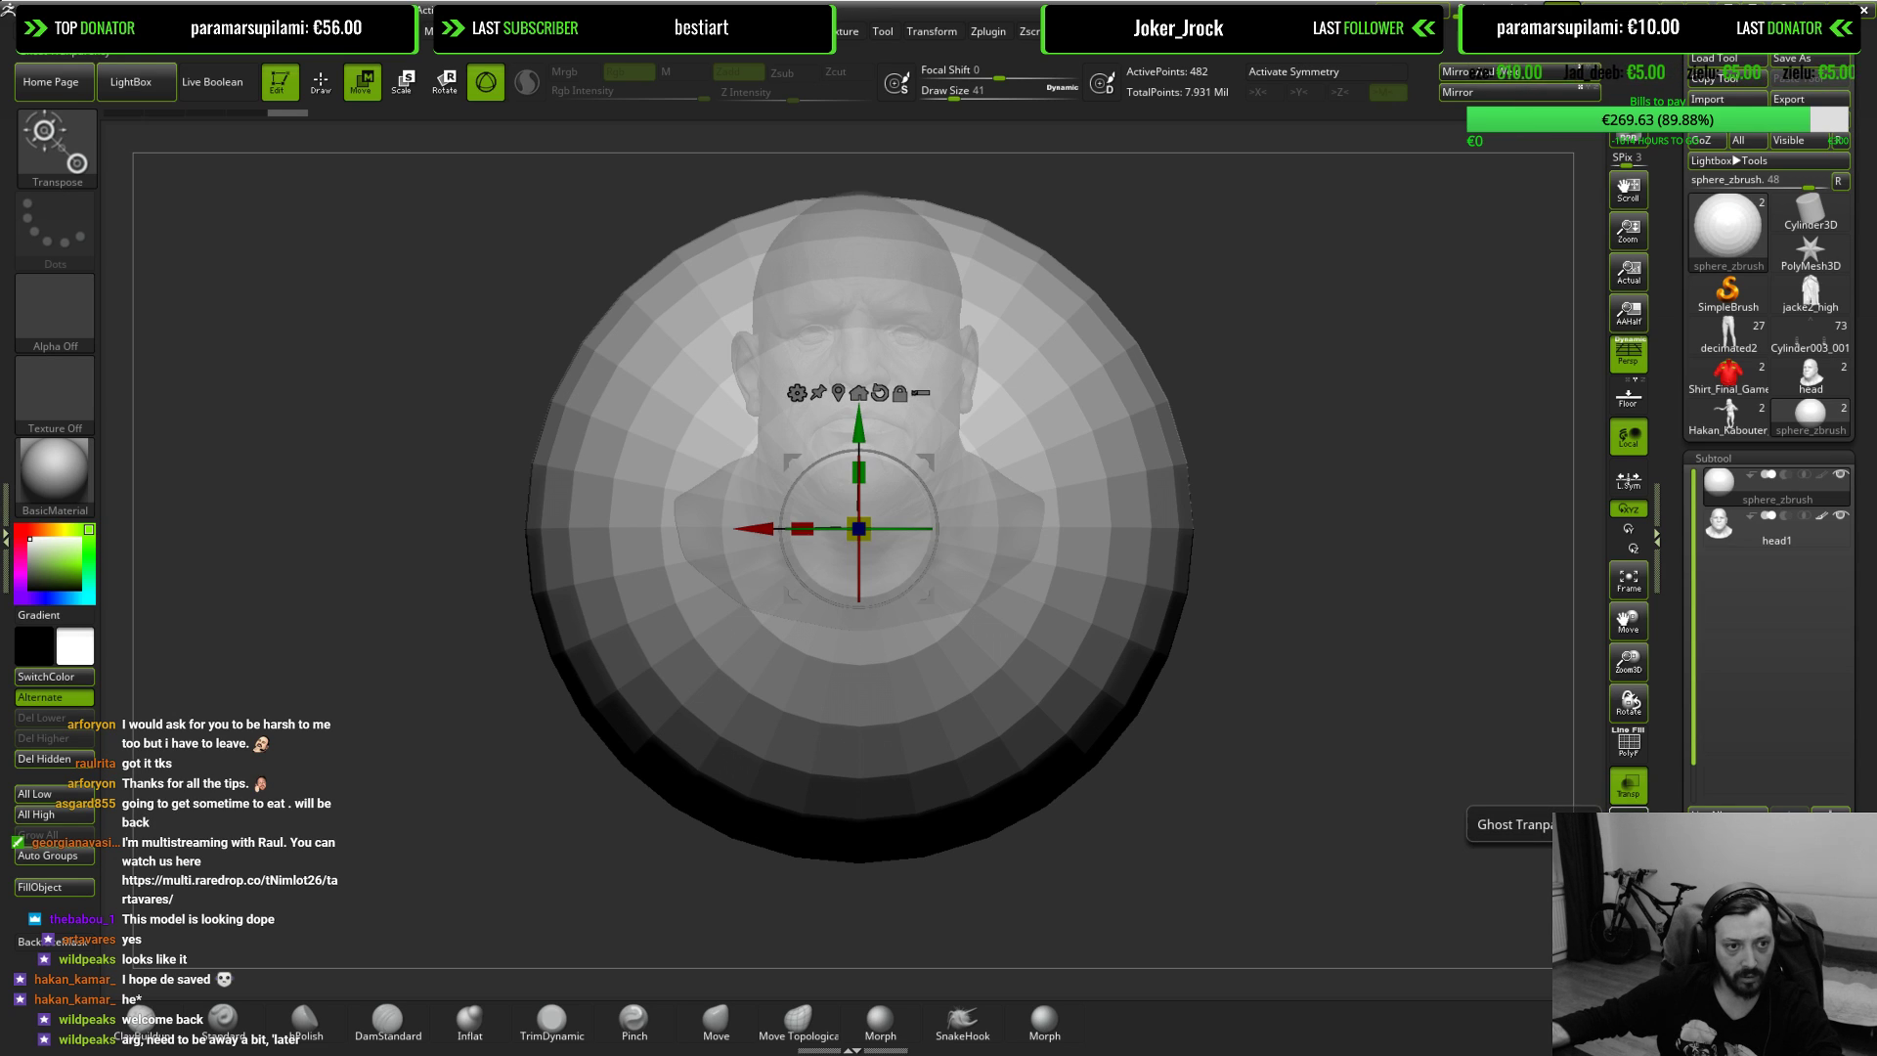
drag(865, 434, 867, 426)
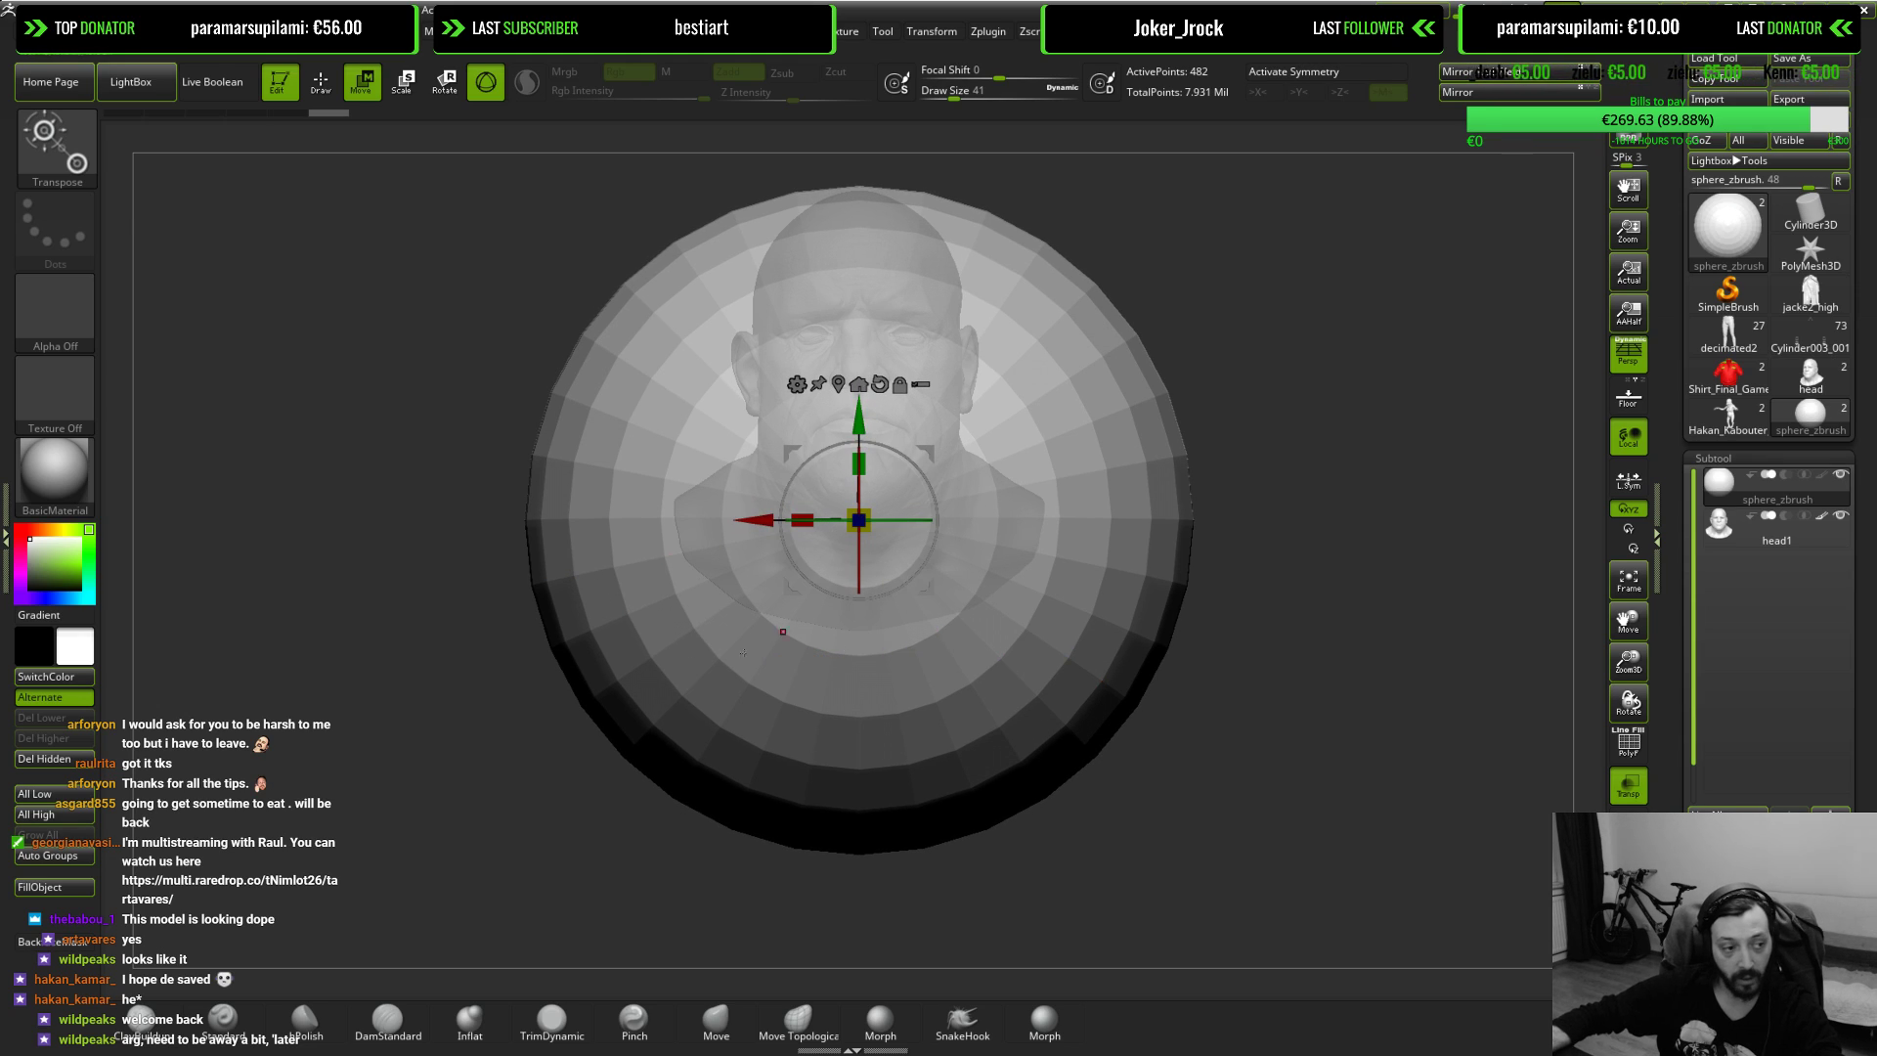
click(1628, 785)
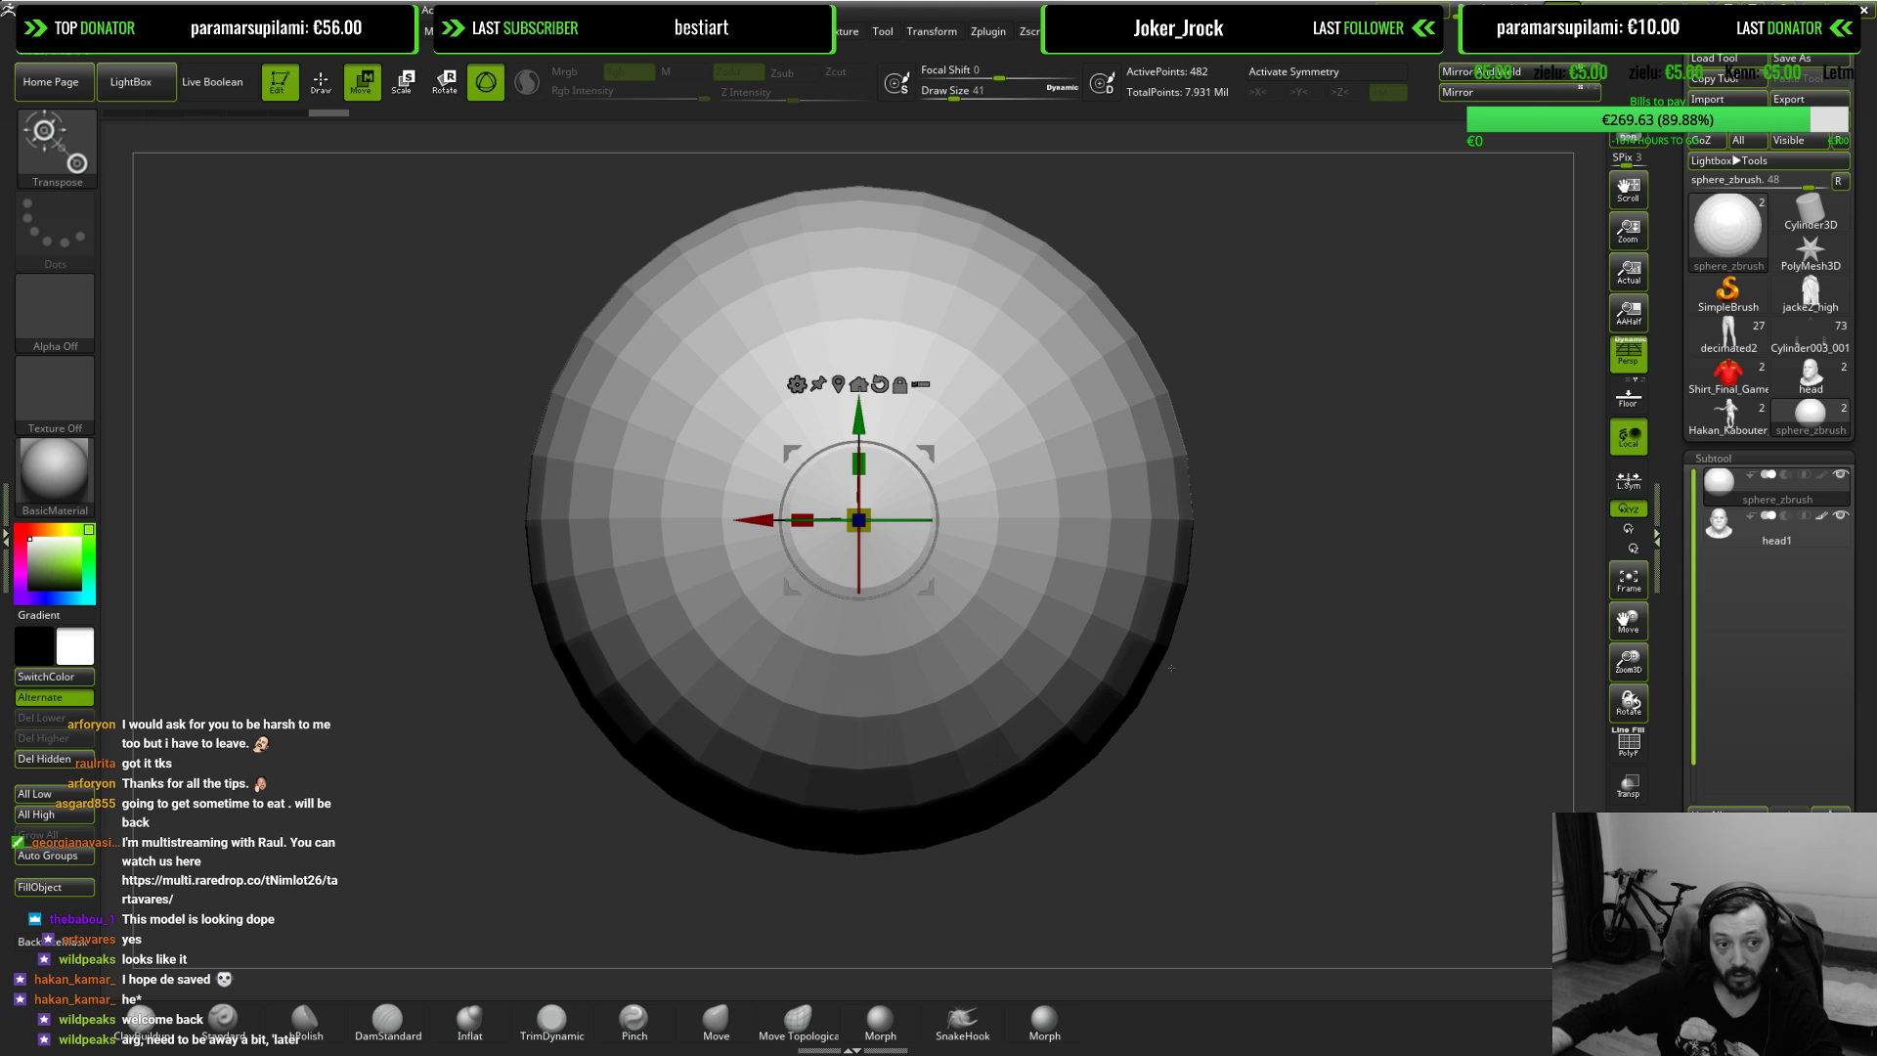
Step: Move the sphere down, undo all of its moves, and return to Draw mode
drag(865, 434, 900, 967)
key(ctrl+z)
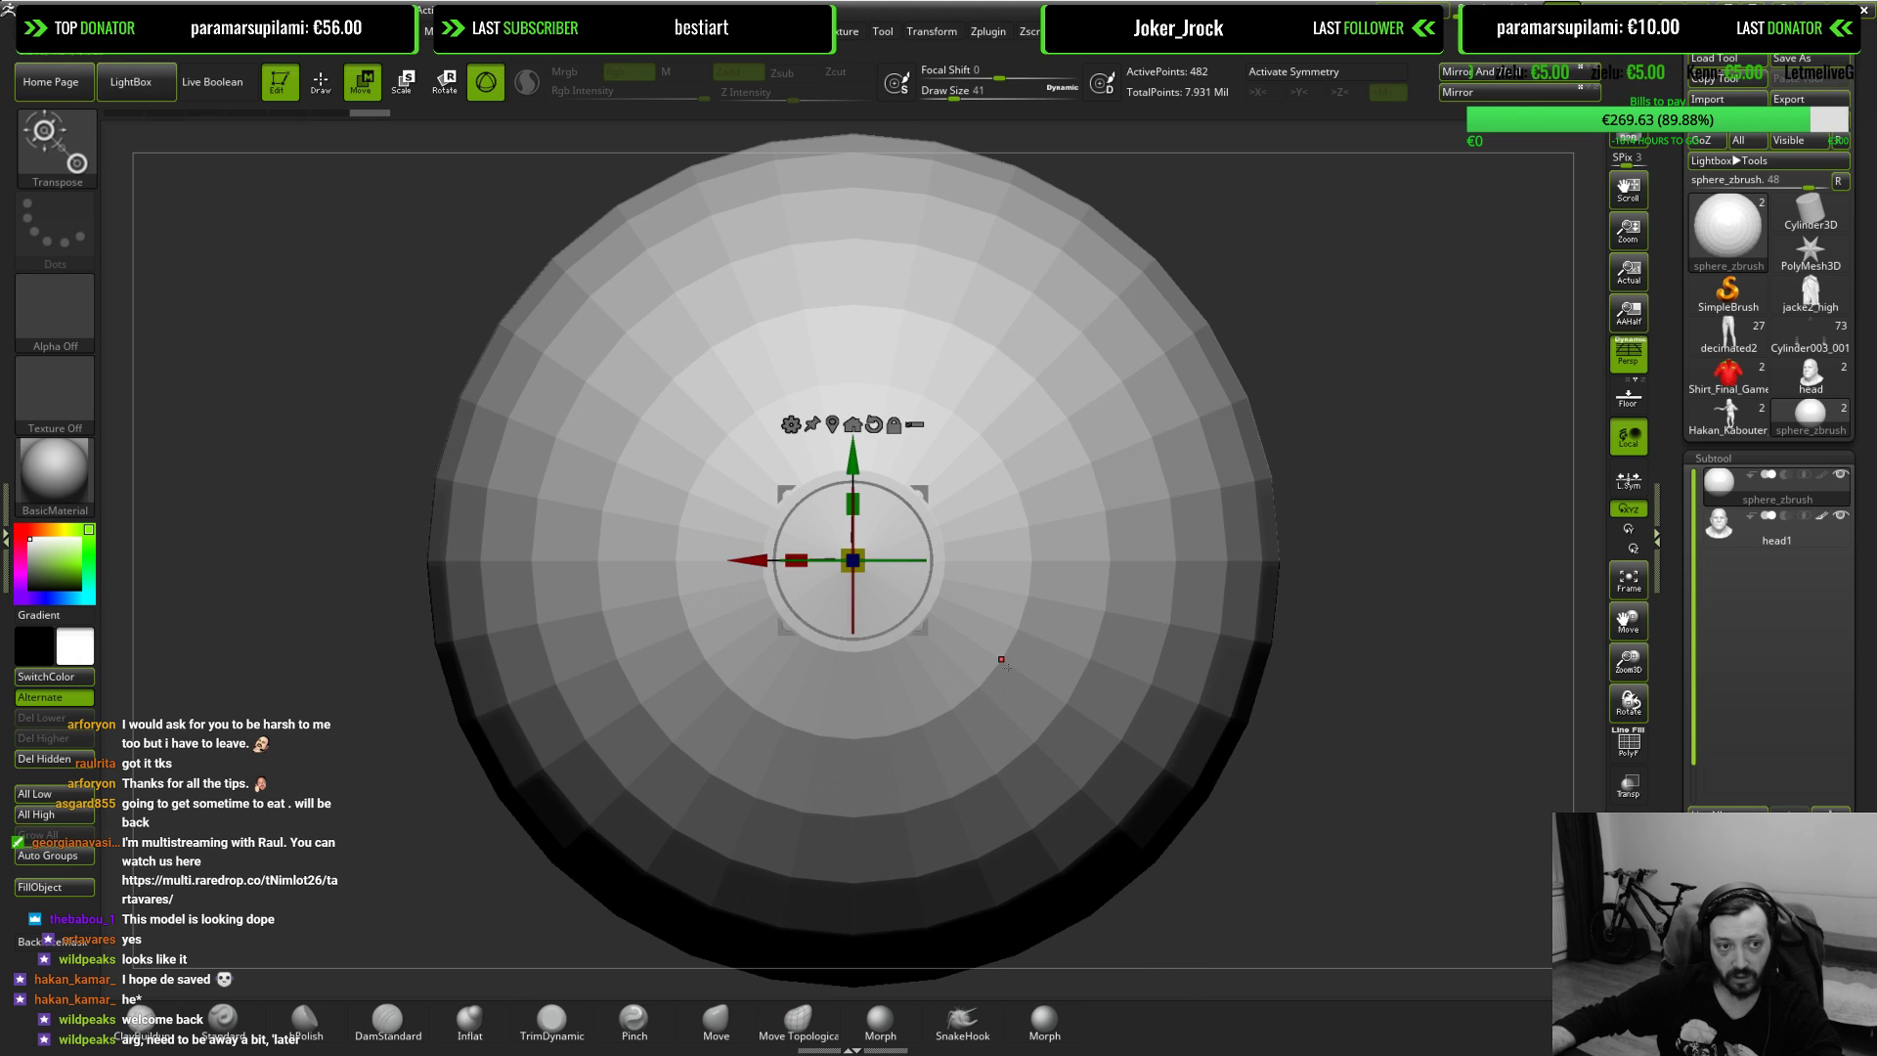
key(ctrl+z)
key(ctrl+z)
key(ctrl+z)
key(ctrl+z)
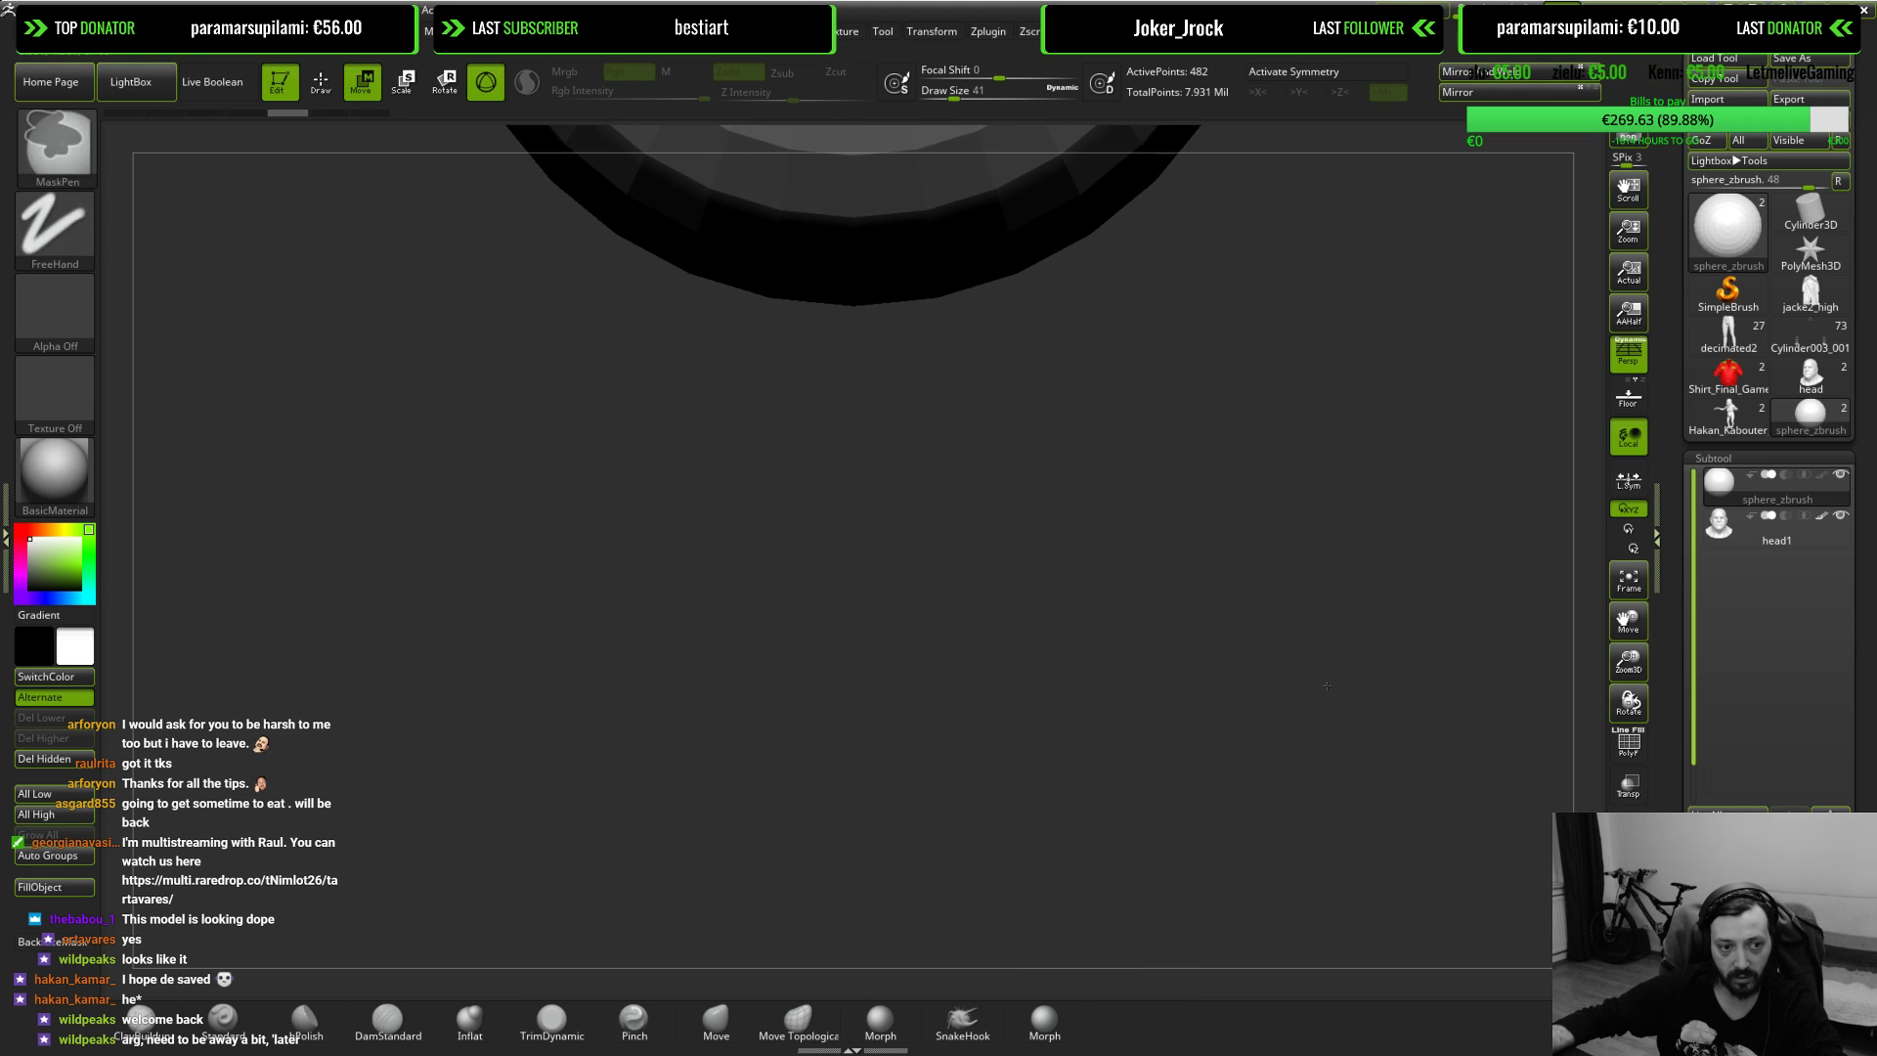
key(f)
key(q)
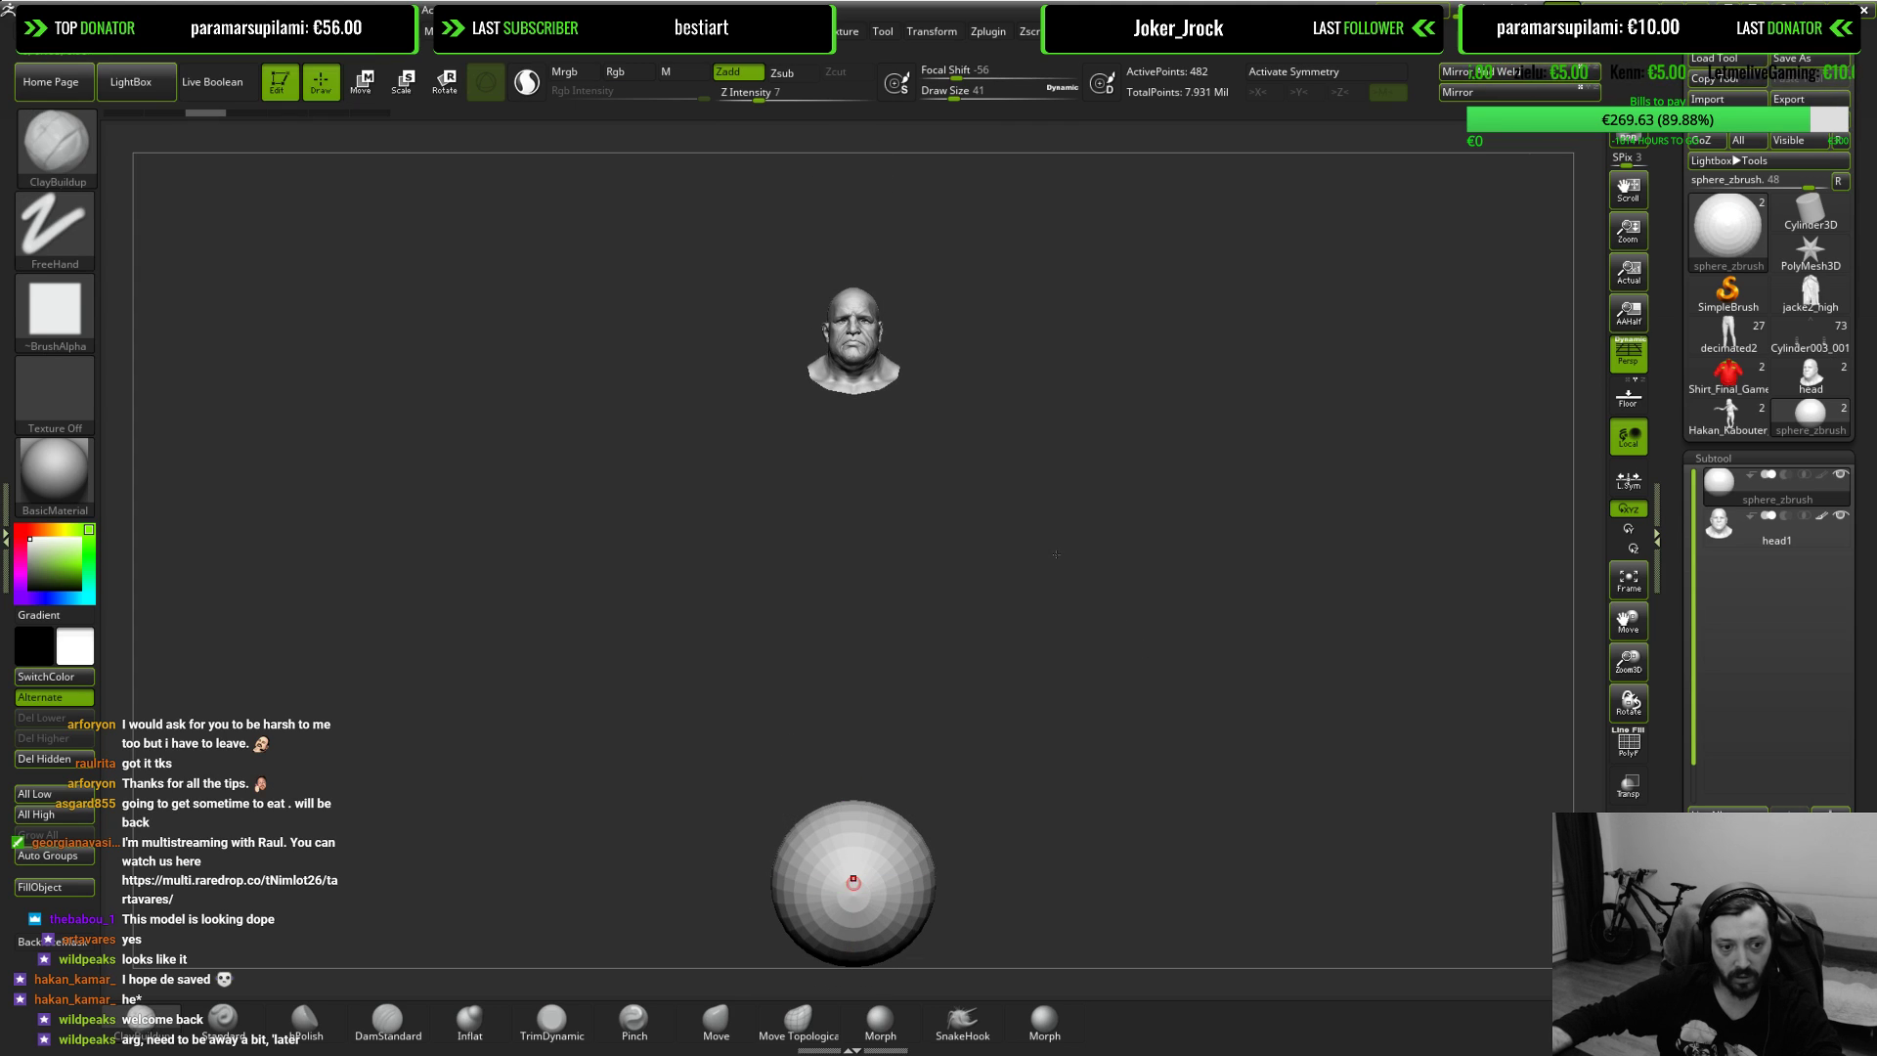
Step: Scale the sphere down to about a third of its size and return to Draw mode
key(r)
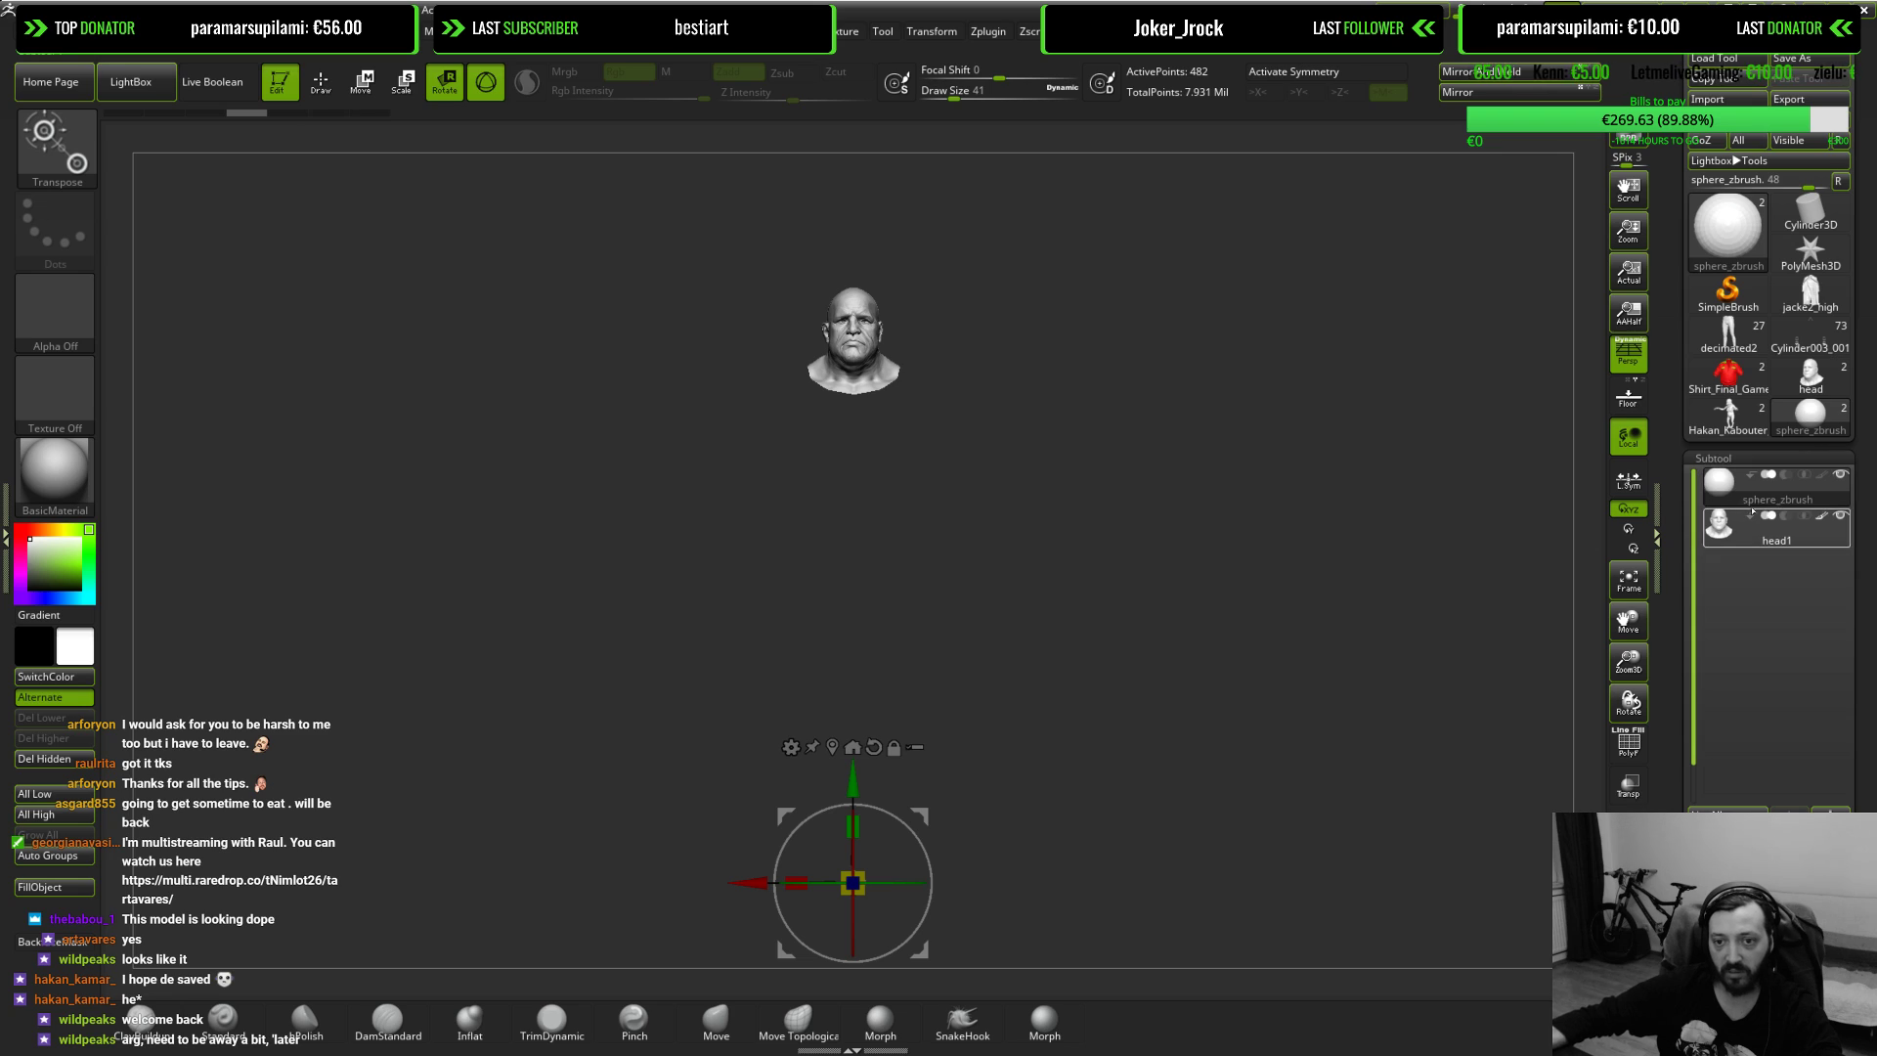
mouse_move(1400, 553)
mouse_down()
mouse_move(1225, 559)
mouse_move(1136, 594)
mouse_up()
key(q)
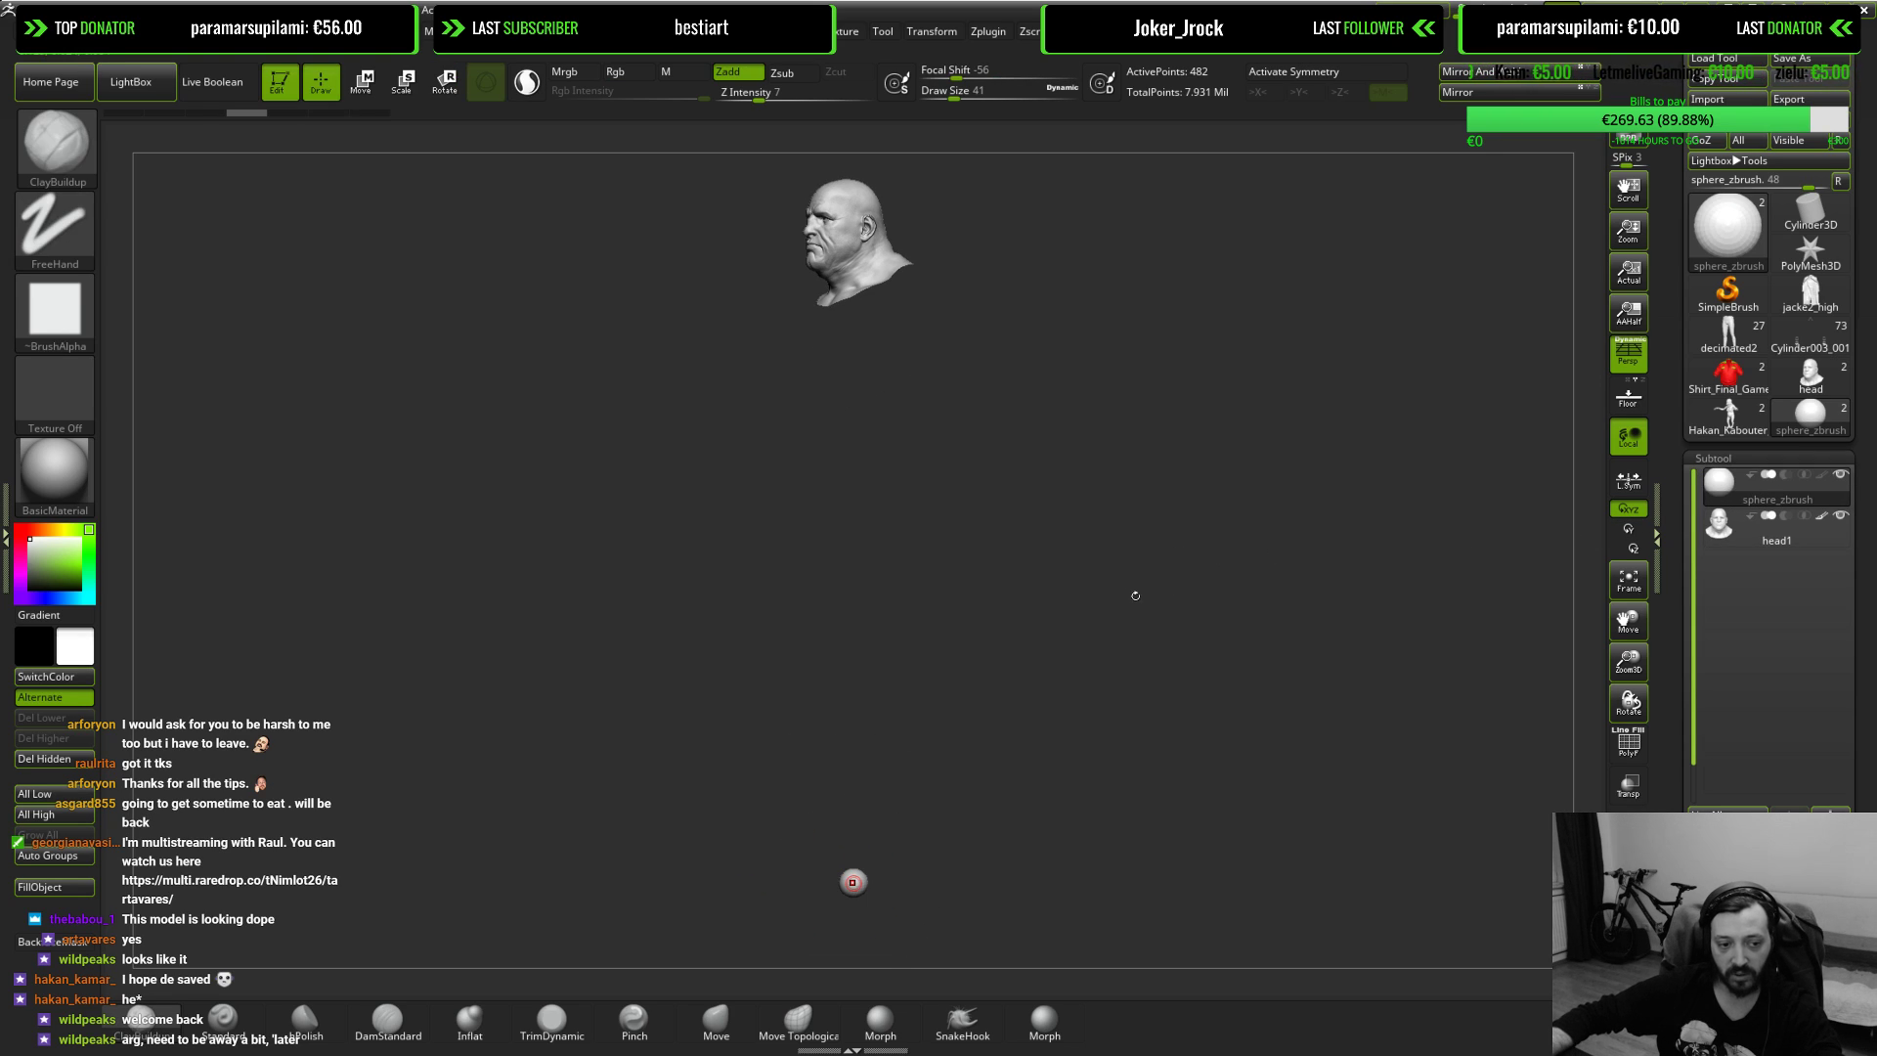
Step: Make the head1 subtool active and frame it in the view
mouse_move(1790, 494)
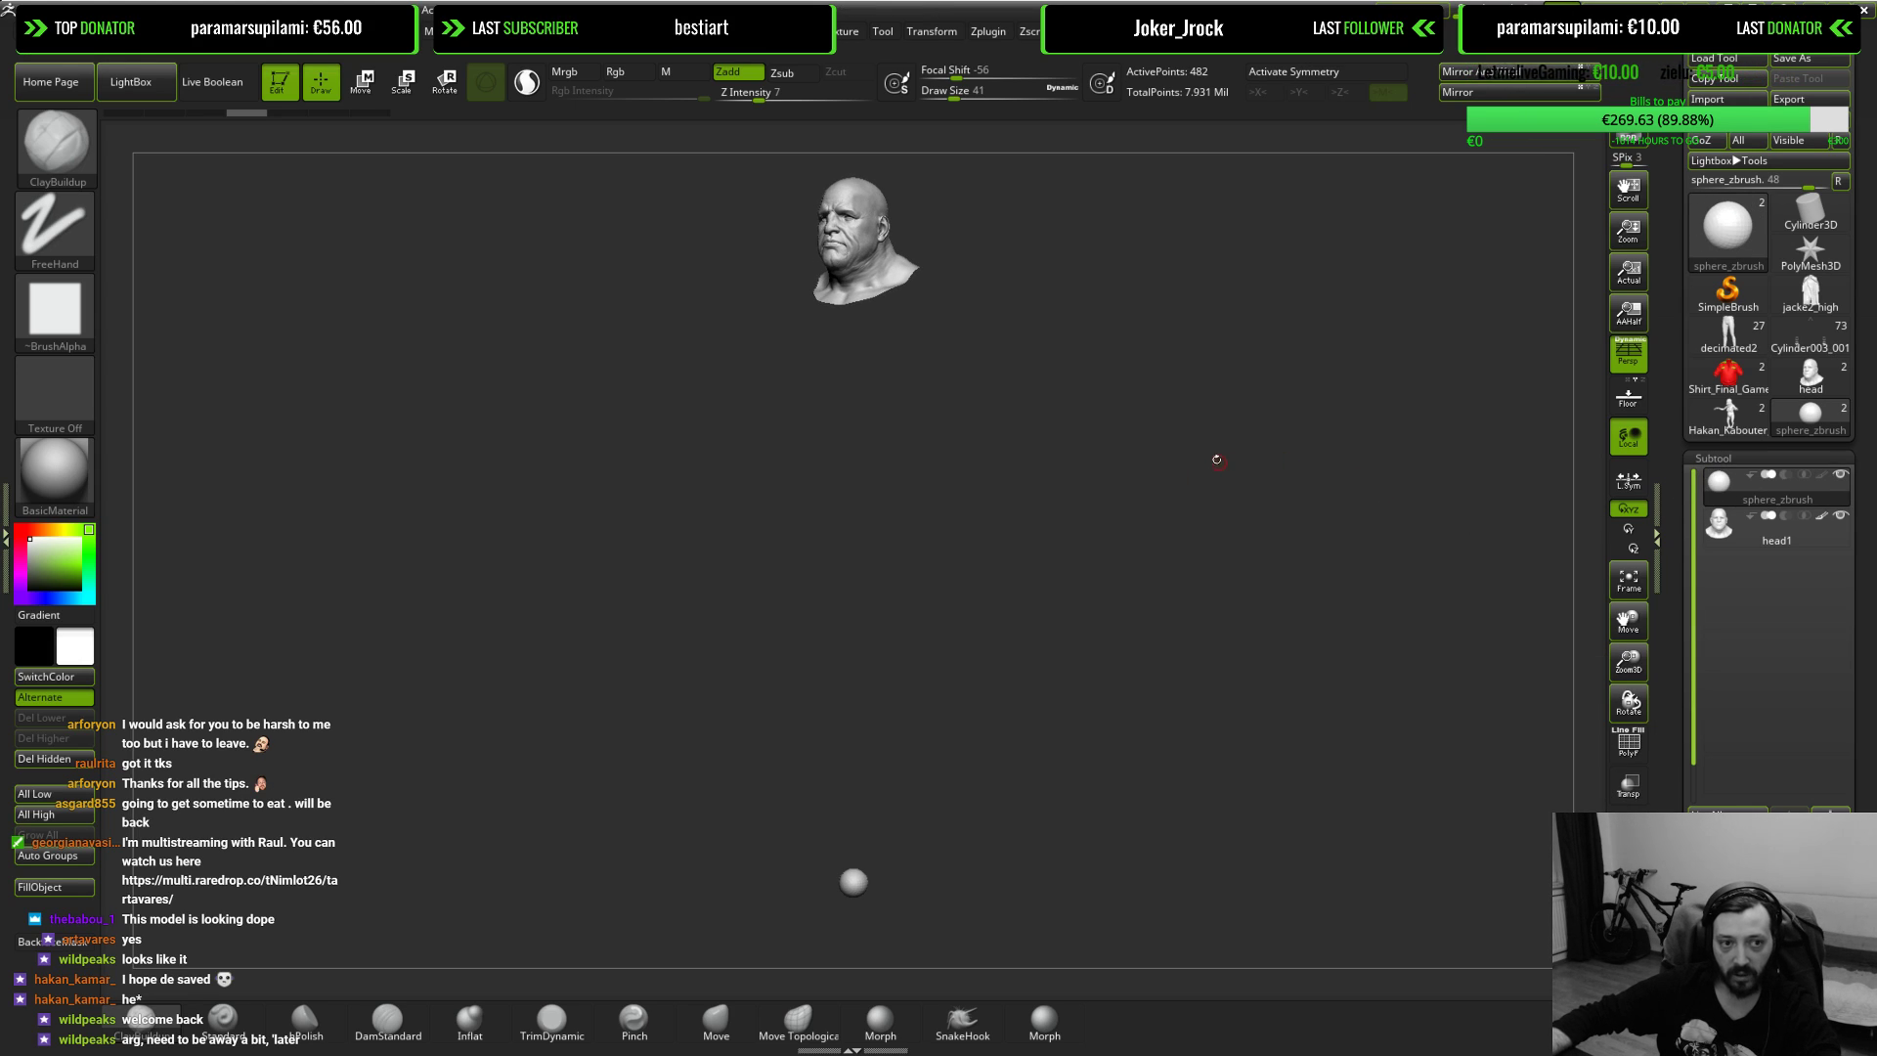
drag(1215, 457, 1340, 579)
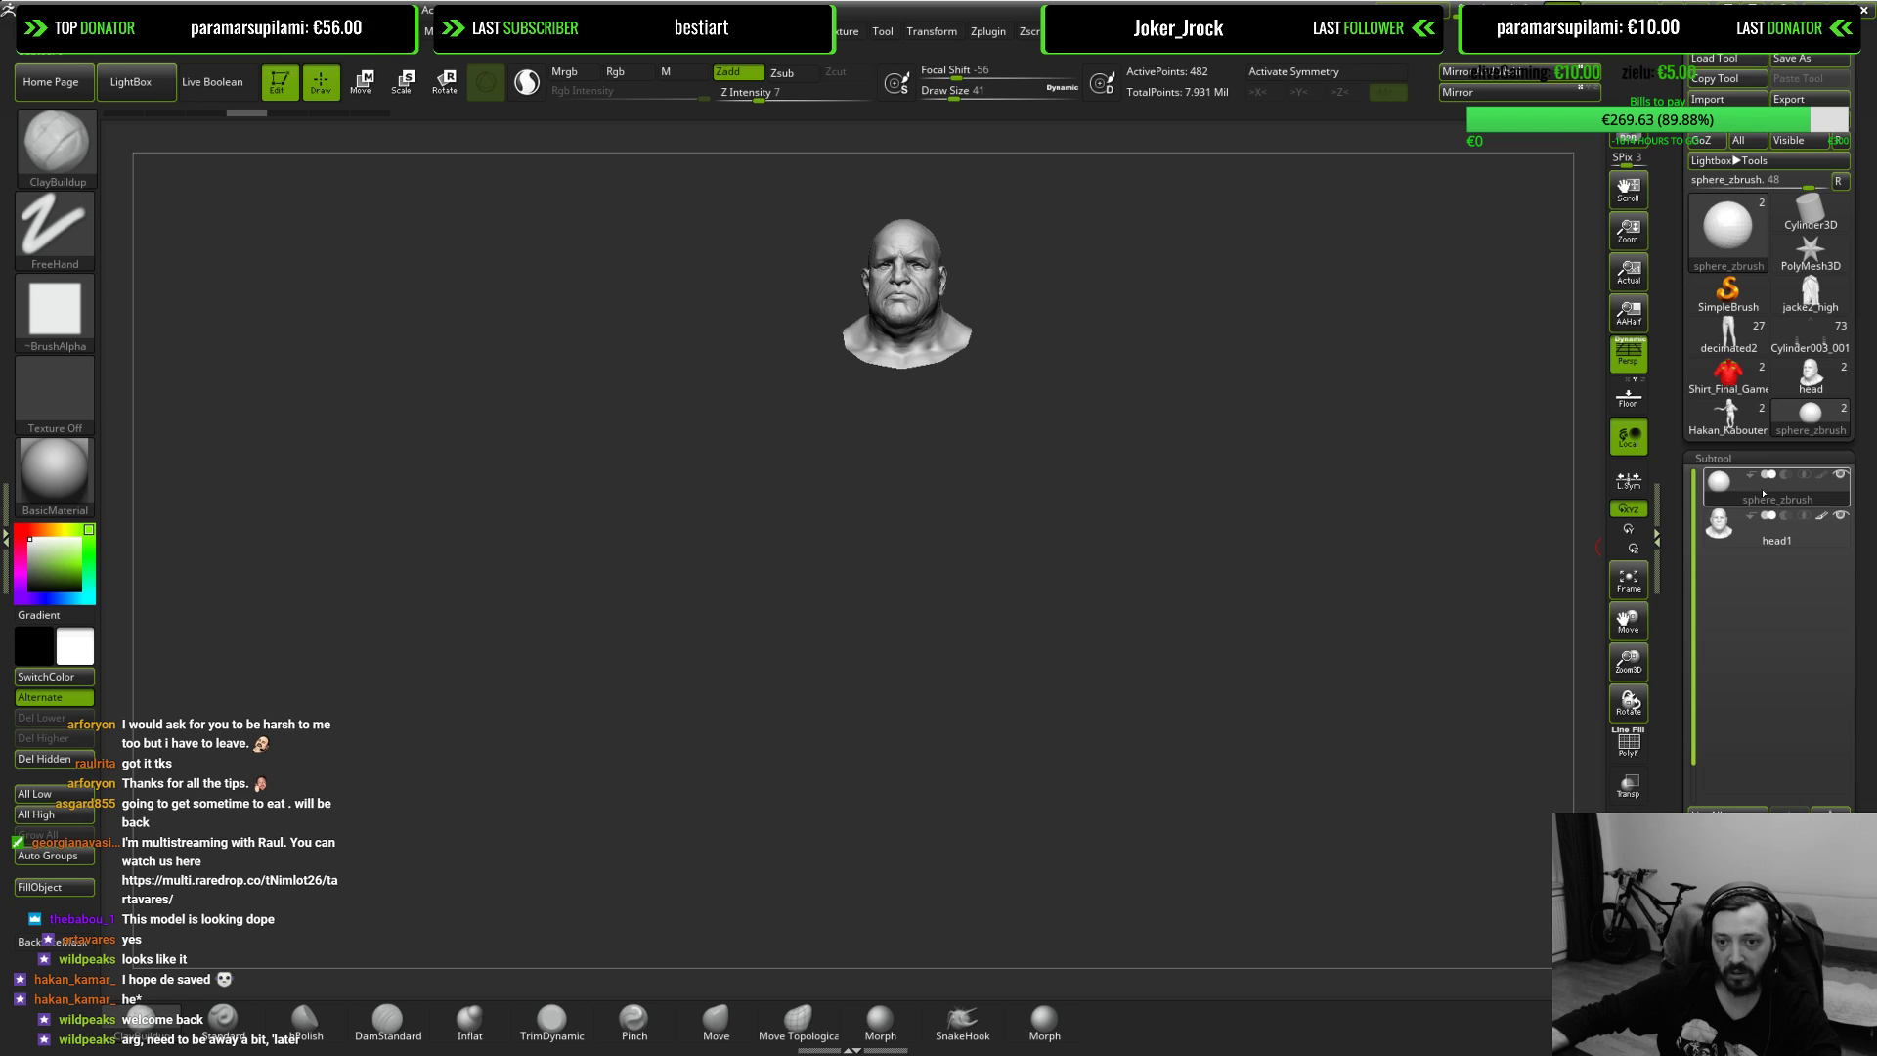
mouse_move(1741, 496)
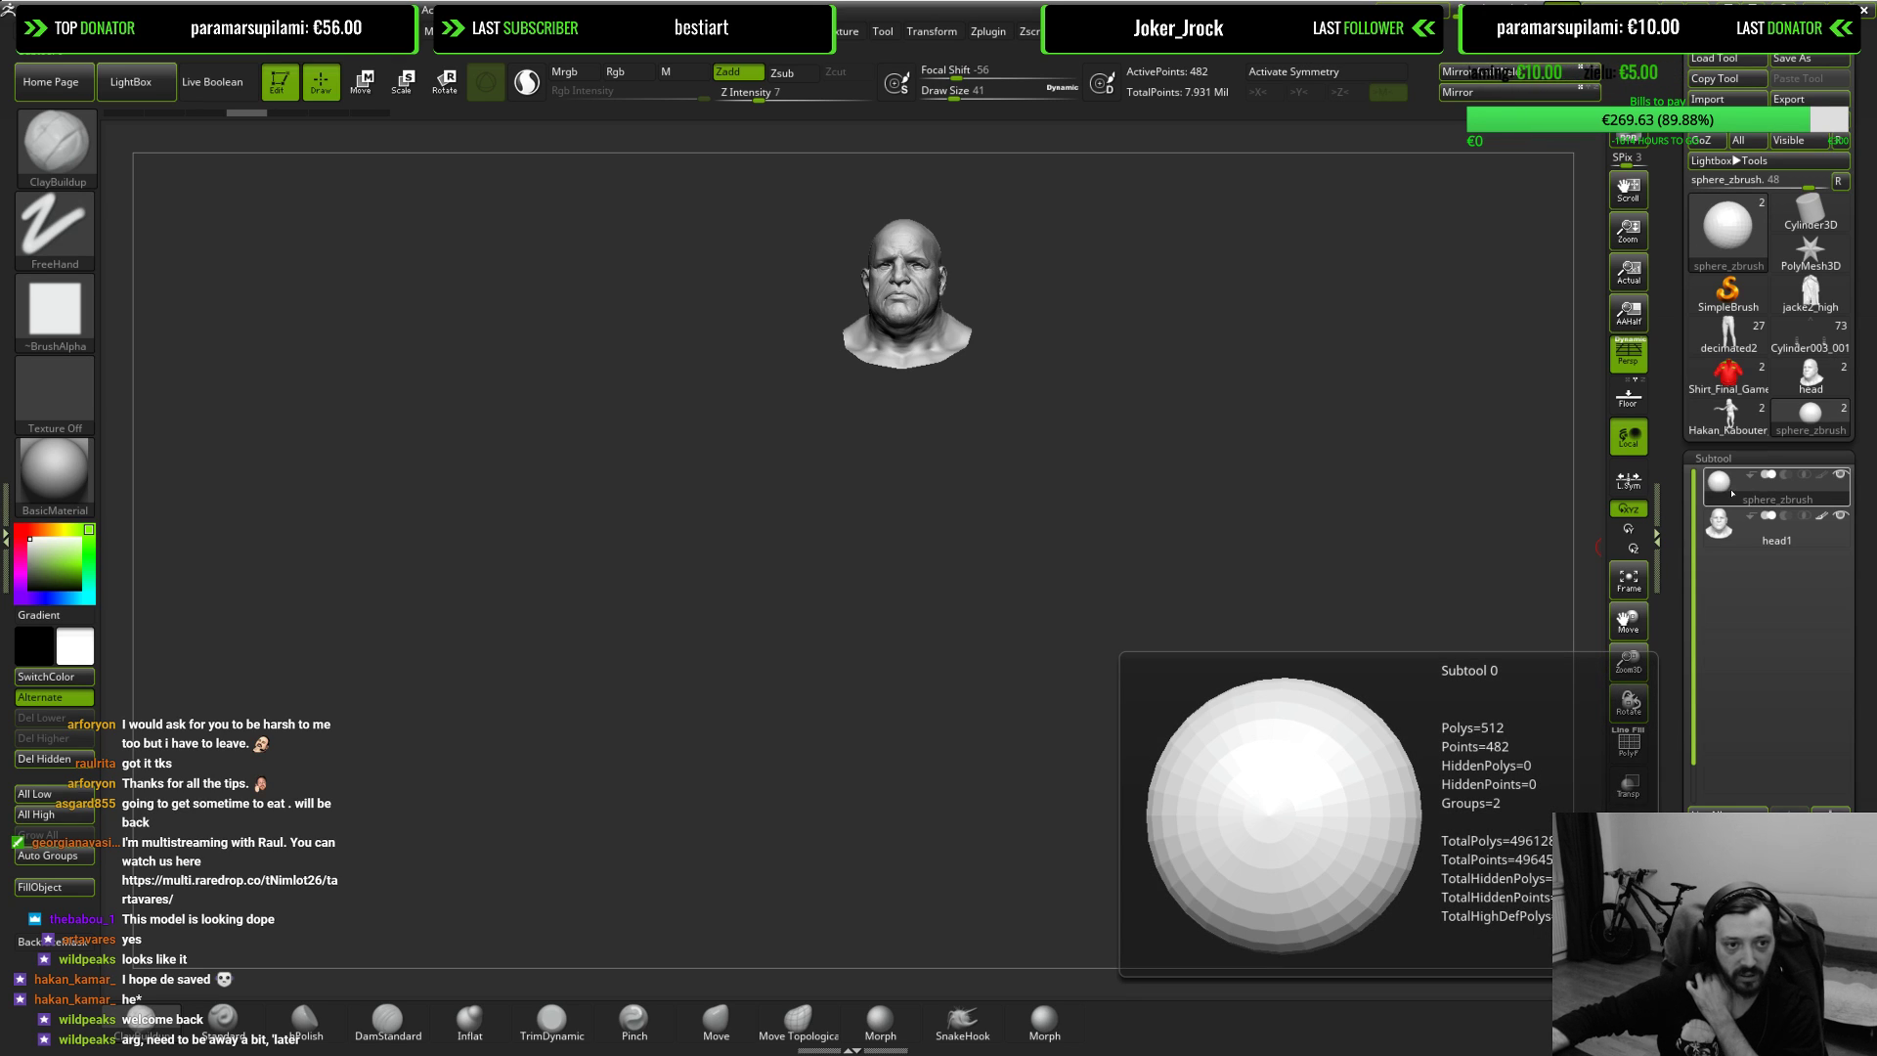
drag(1160, 478, 1189, 476)
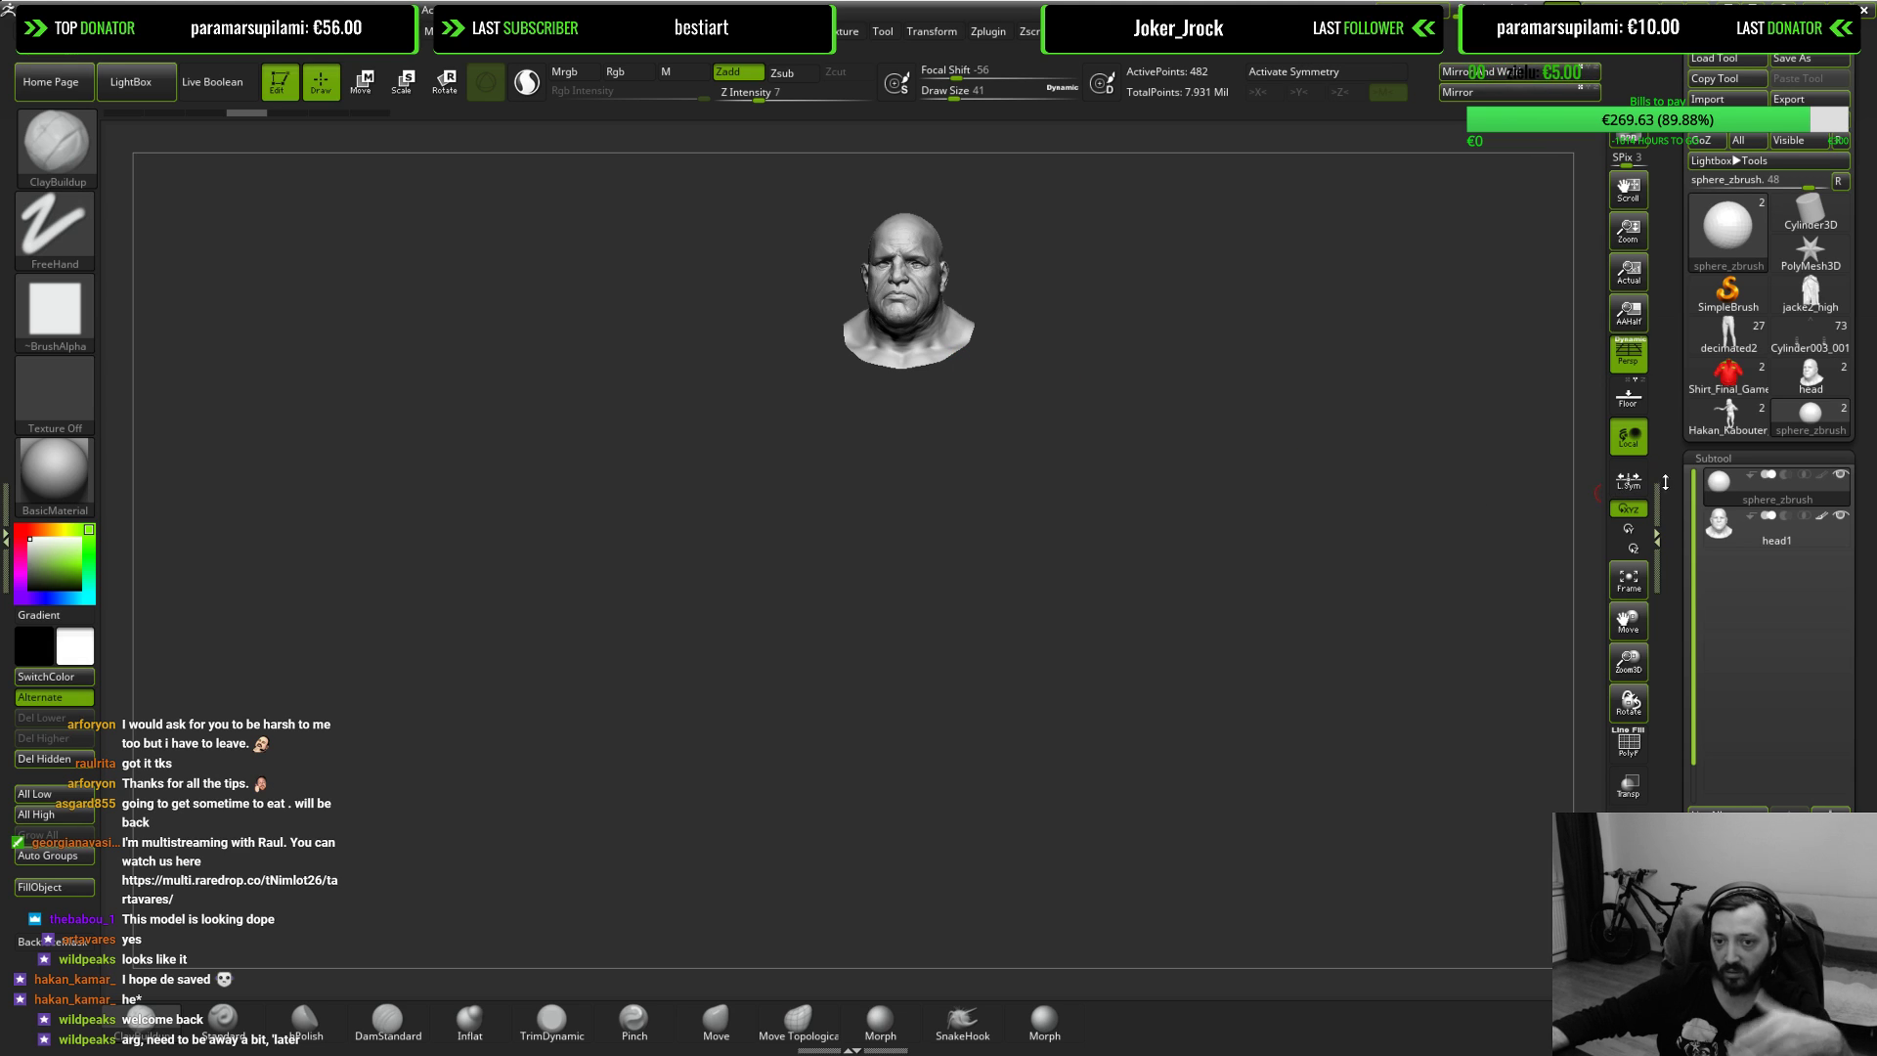
alt+click(922, 352)
key(f)
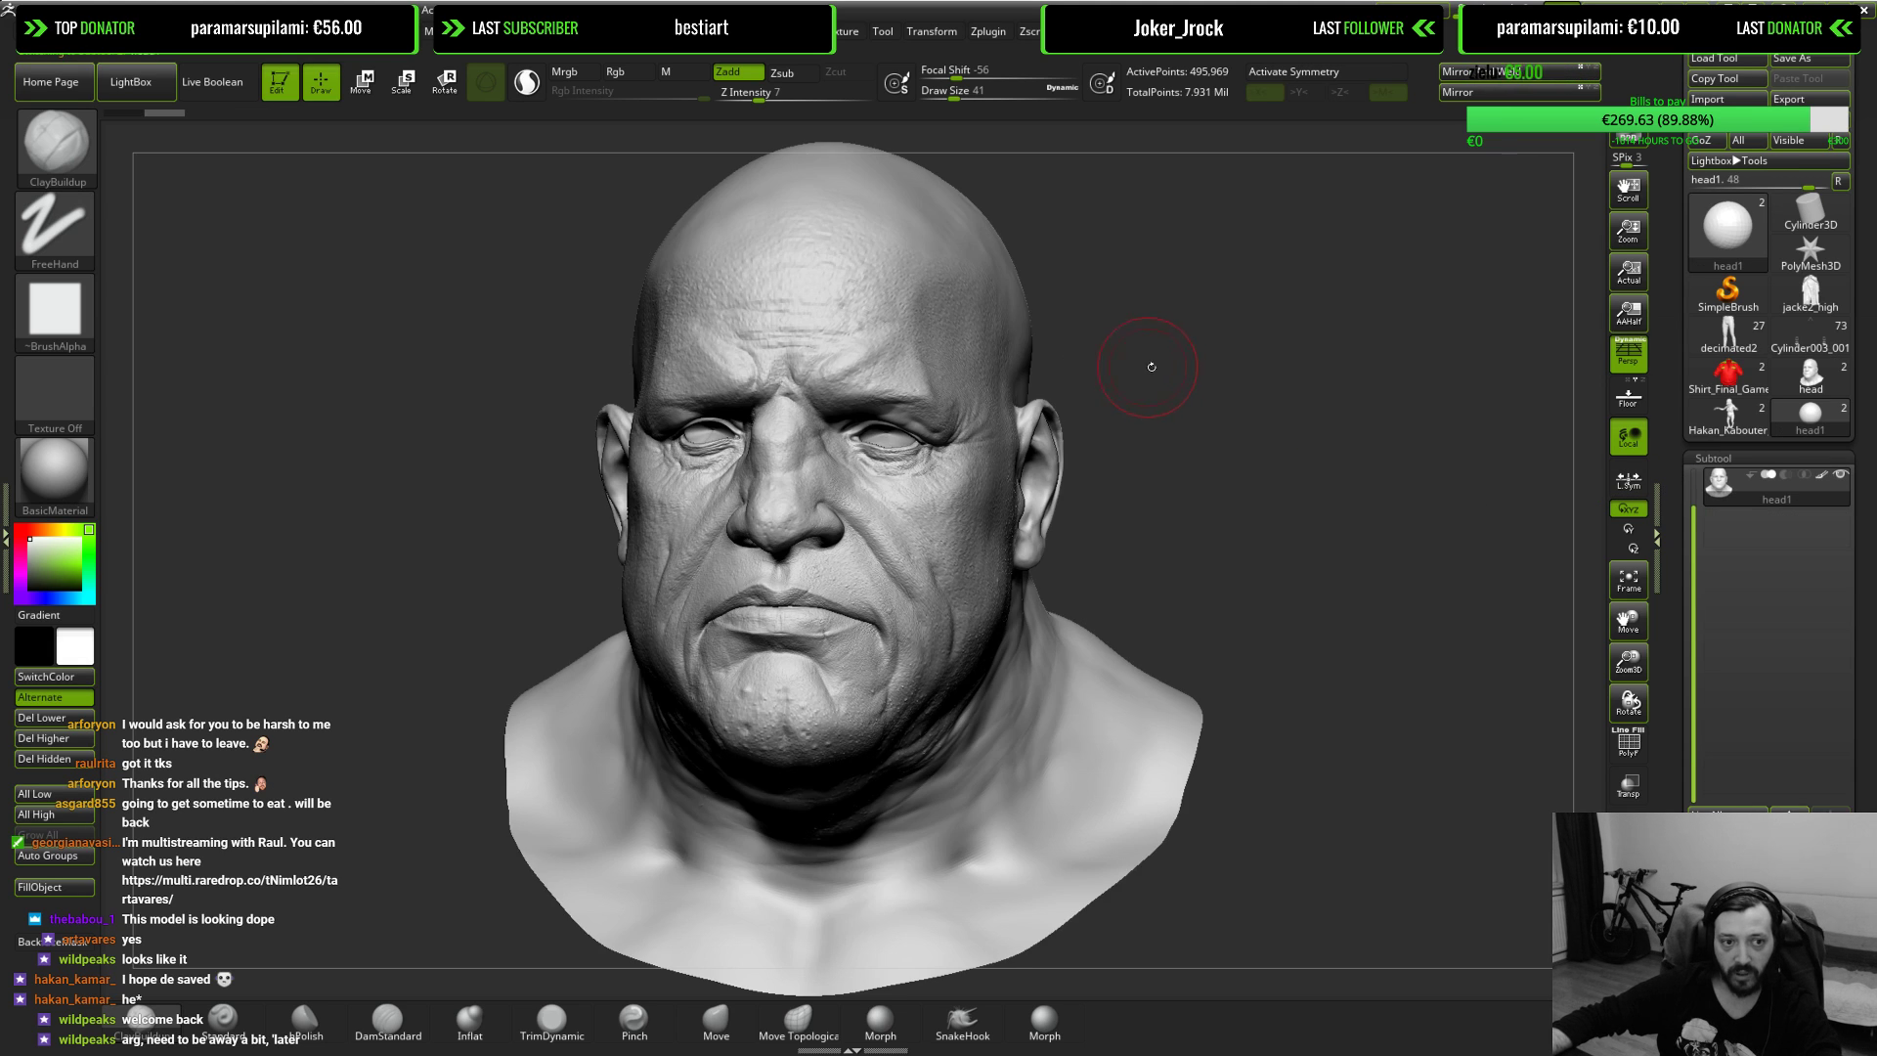
mouse_move(1153, 368)
mouse_down()
mouse_move(1276, 379)
mouse_move(1231, 390)
mouse_move(1167, 393)
mouse_move(1487, 328)
mouse_up()
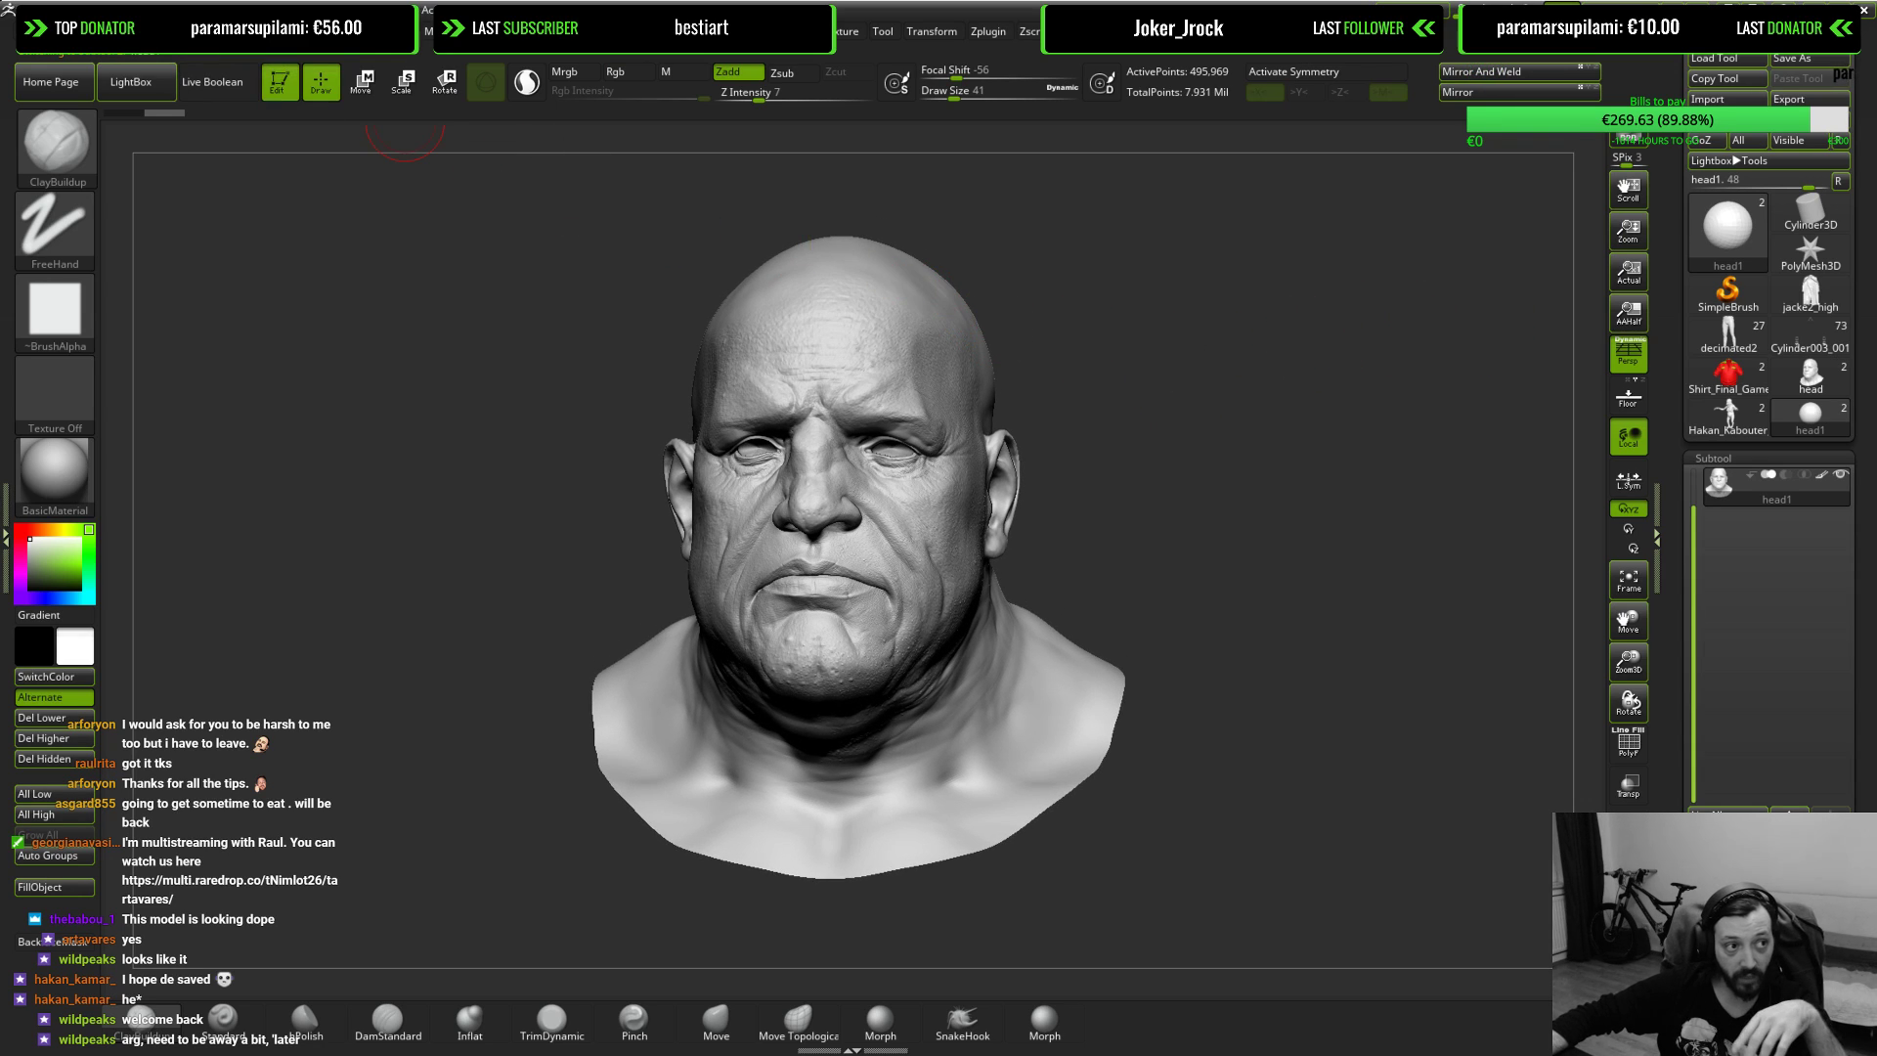
Step: Set the camera's angle of view to about 90
key(space)
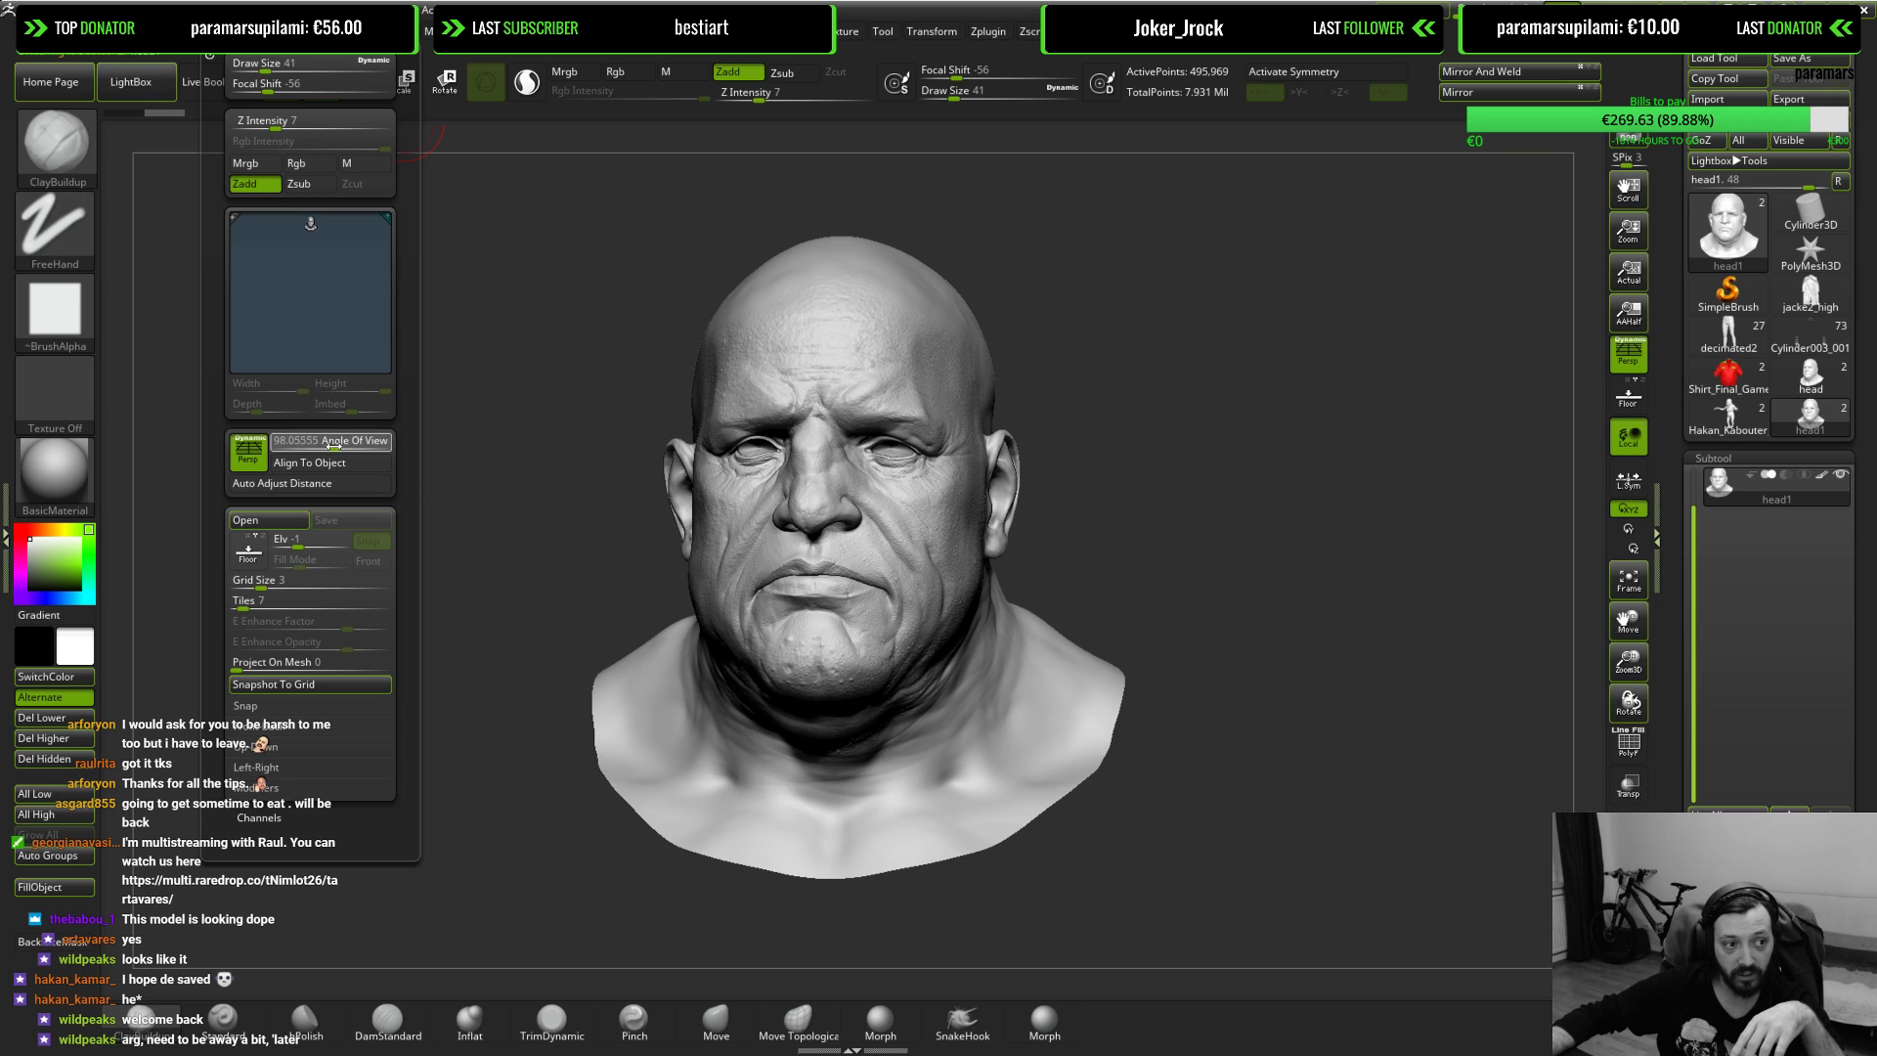
drag(326, 446, 328, 447)
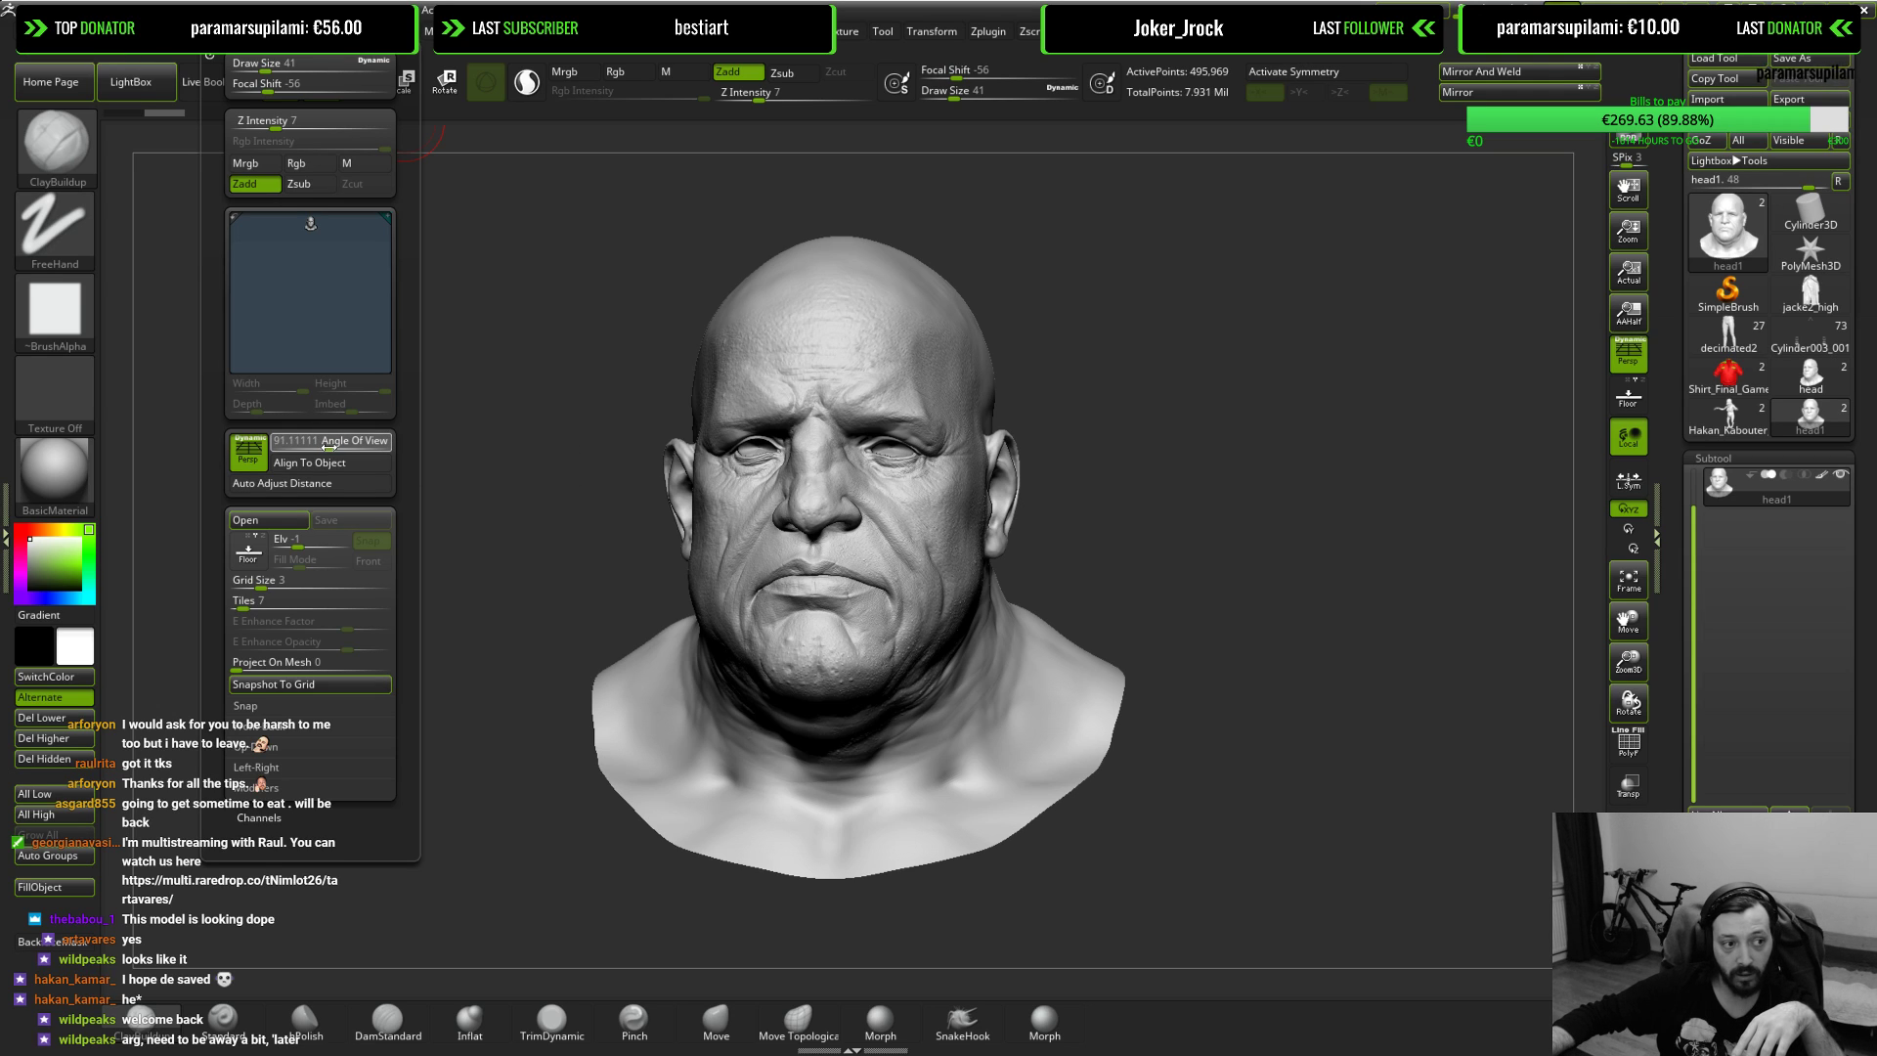
drag(463, 294, 464, 287)
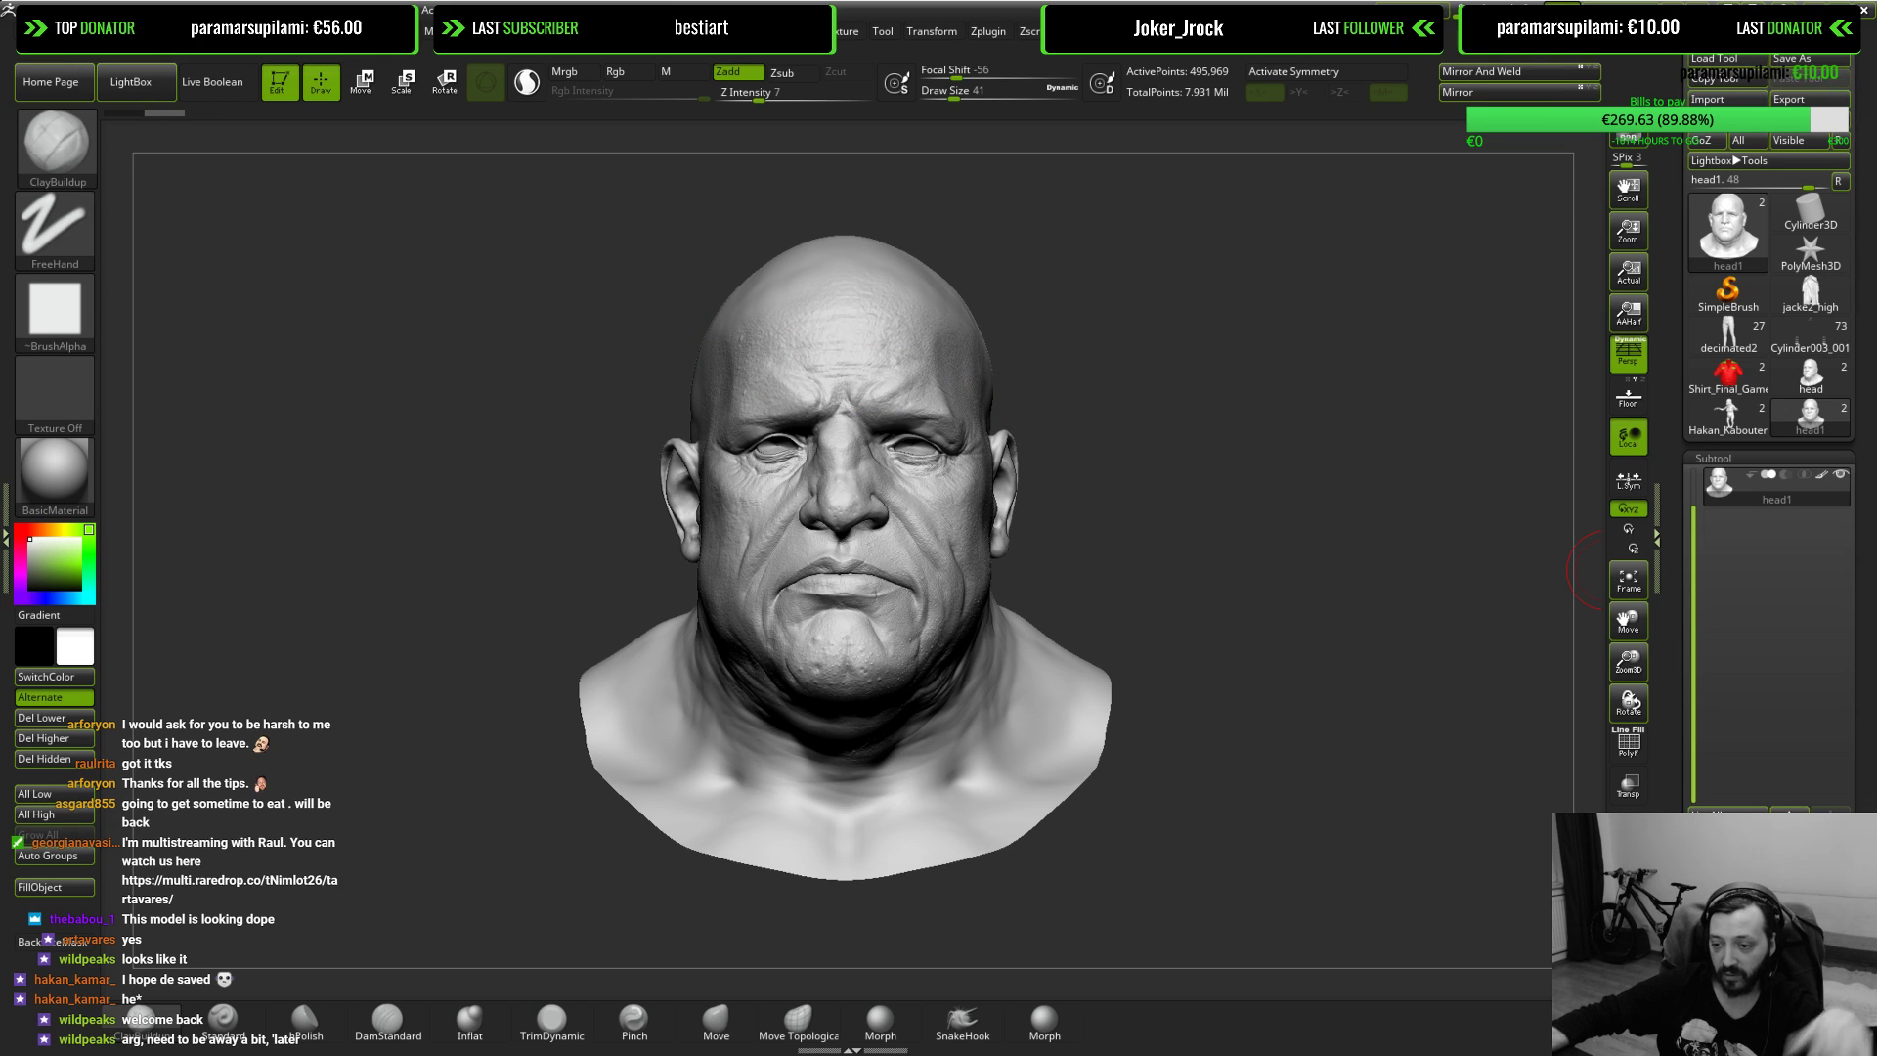
Step: Switch to Marmoset Toolbag to view the boxer character and return to ZBrush
key(alt+Tab)
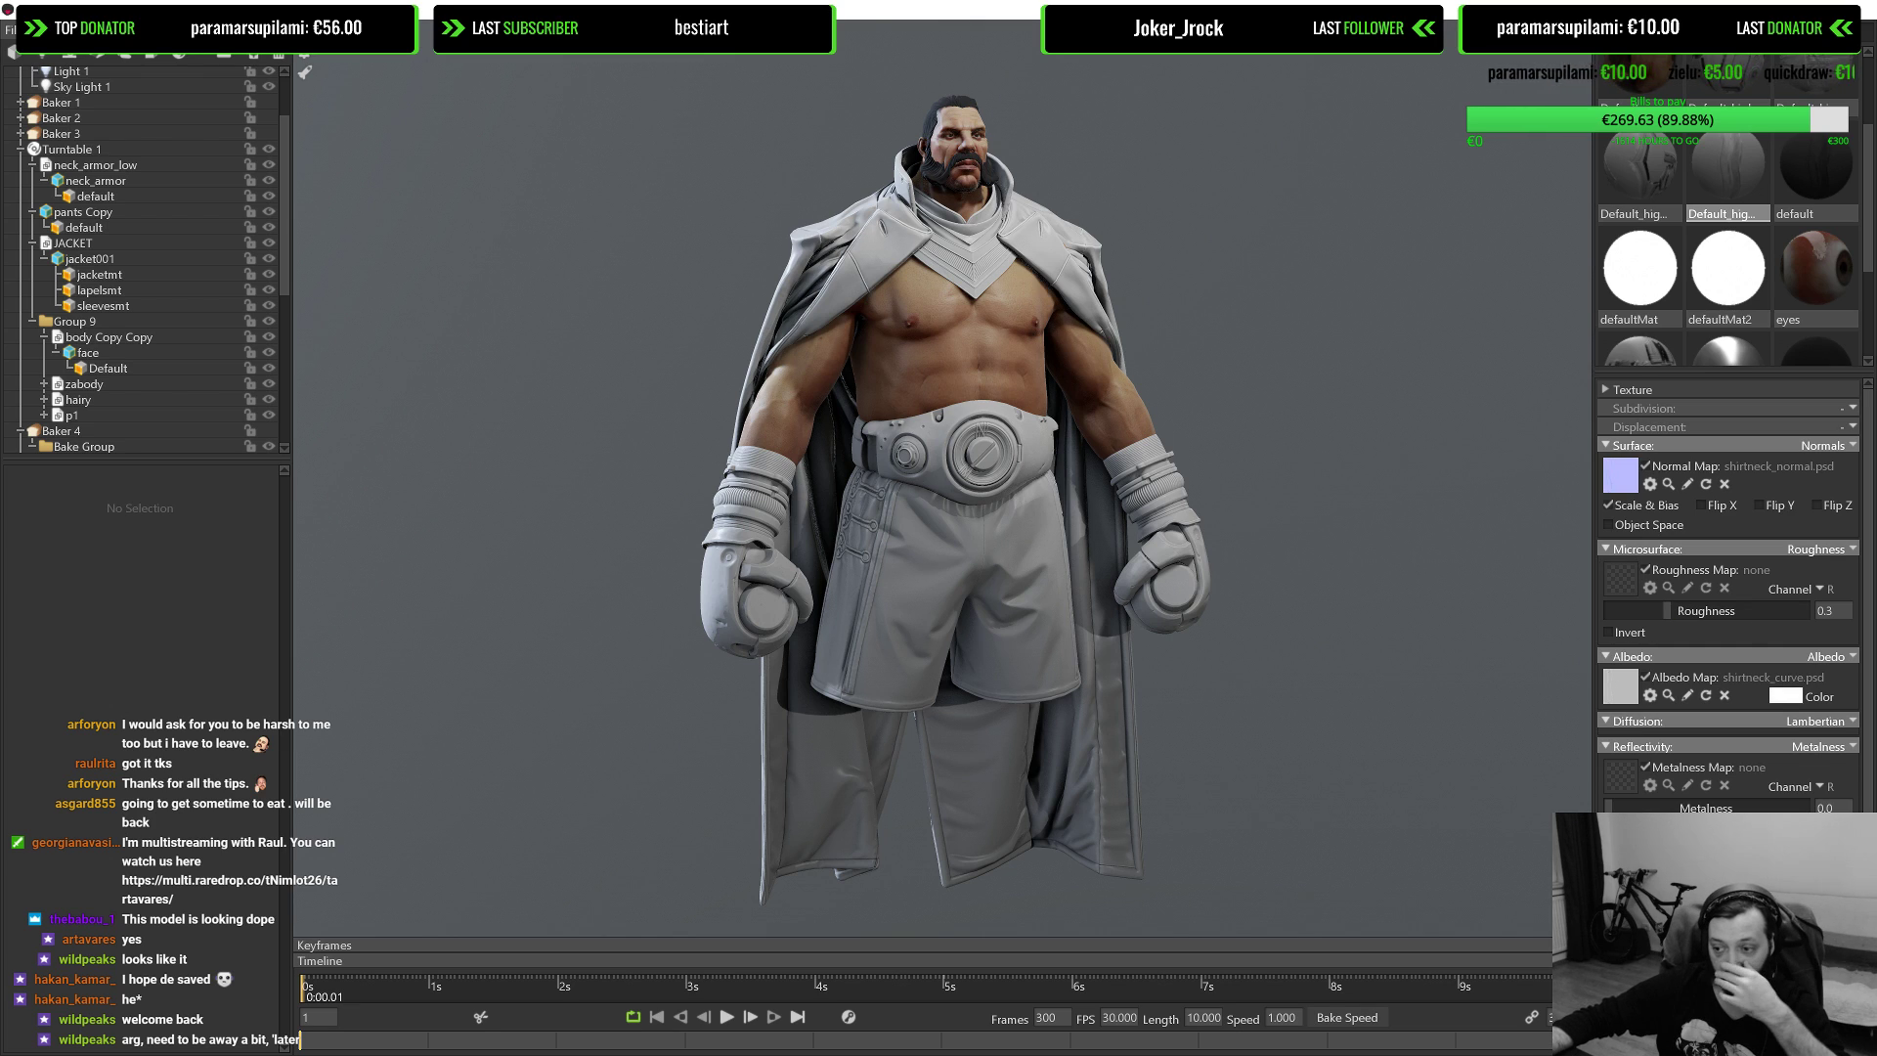
key(alt+Tab)
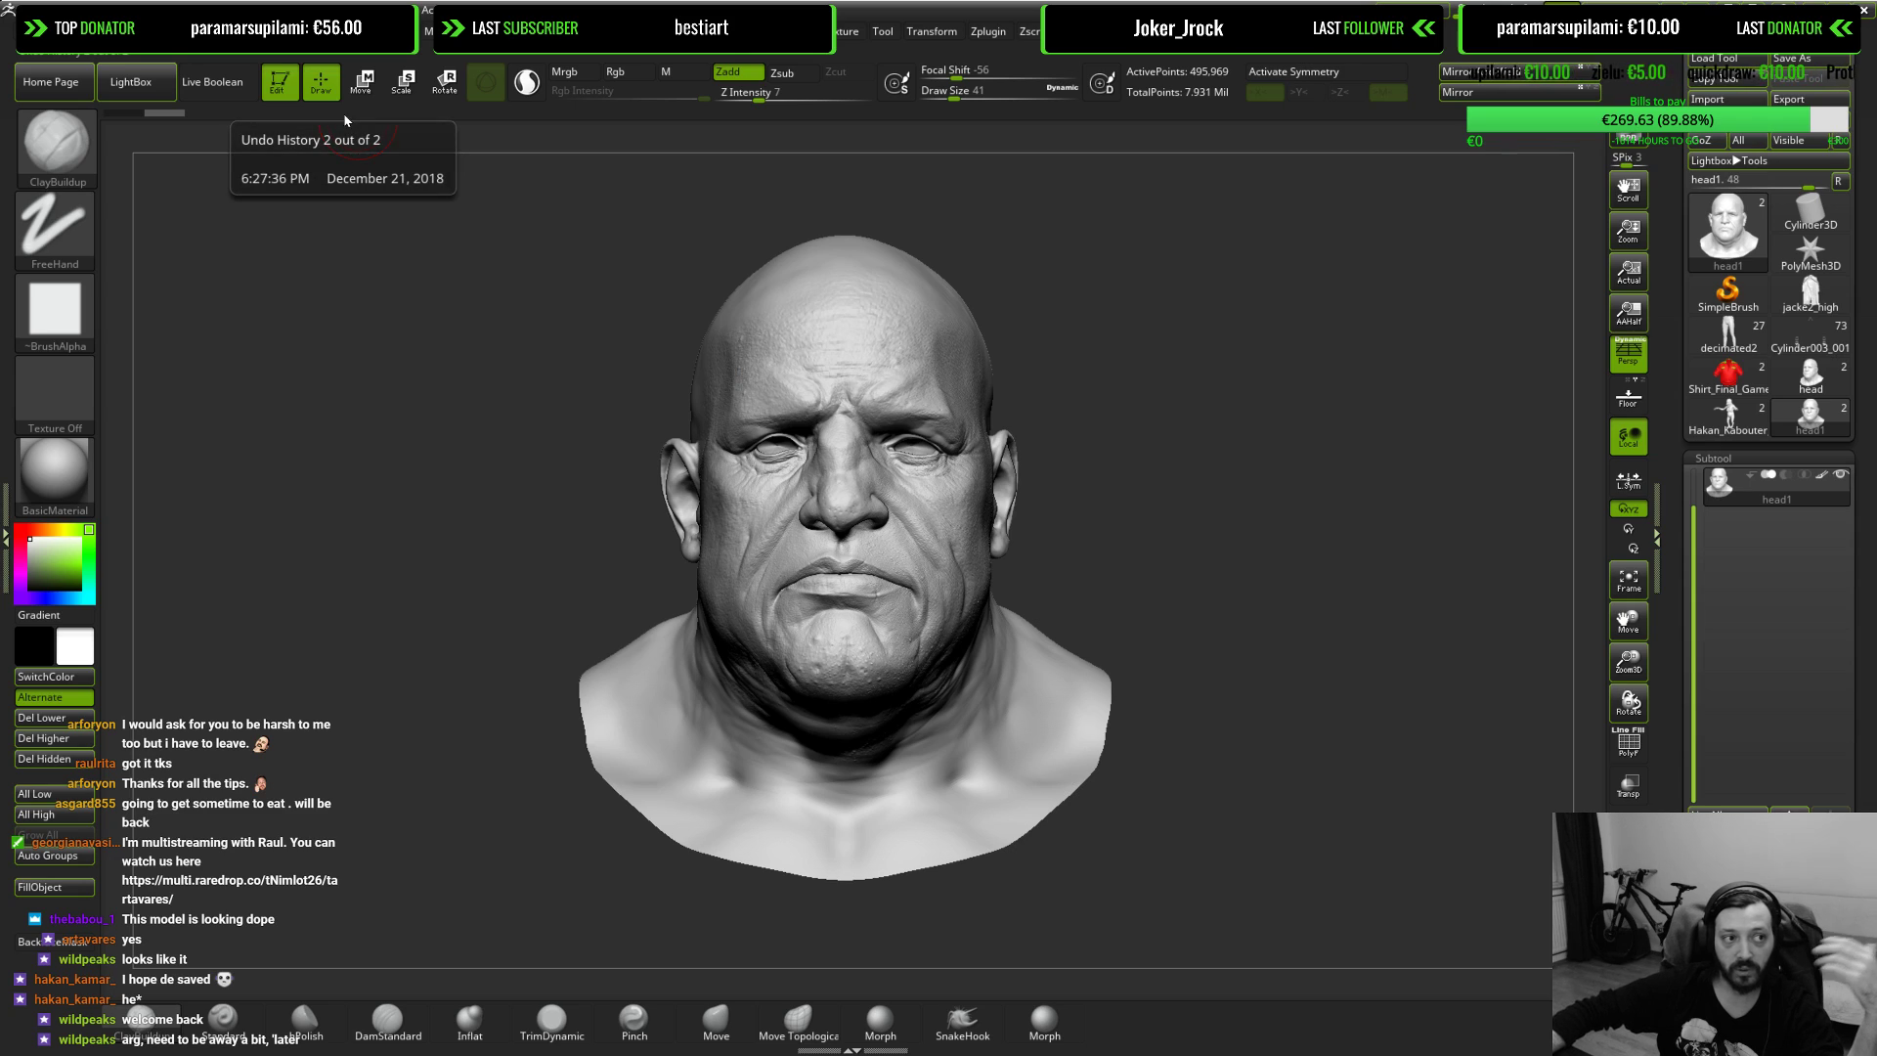
Step: Reduce the camera's angle of view to about 28.6 and check the head from the front and at an angle
mouse_move(234, 32)
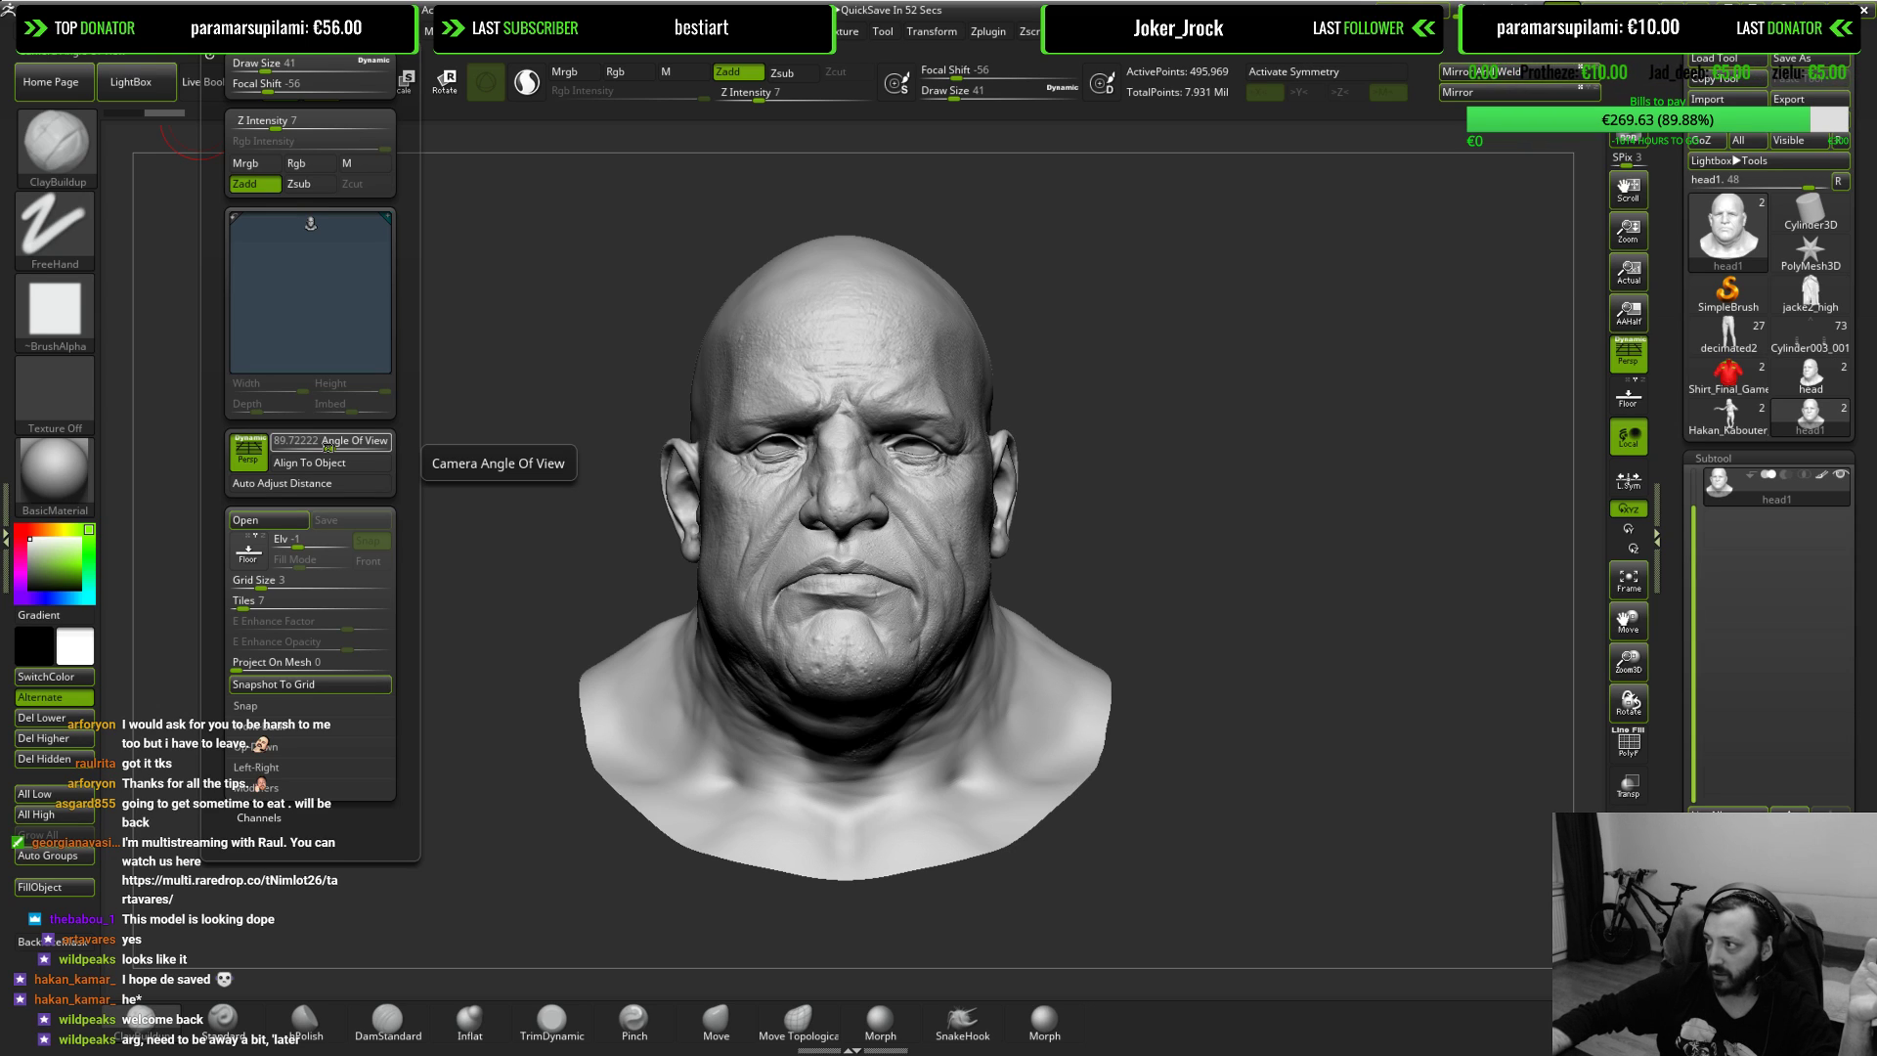
drag(321, 446, 291, 446)
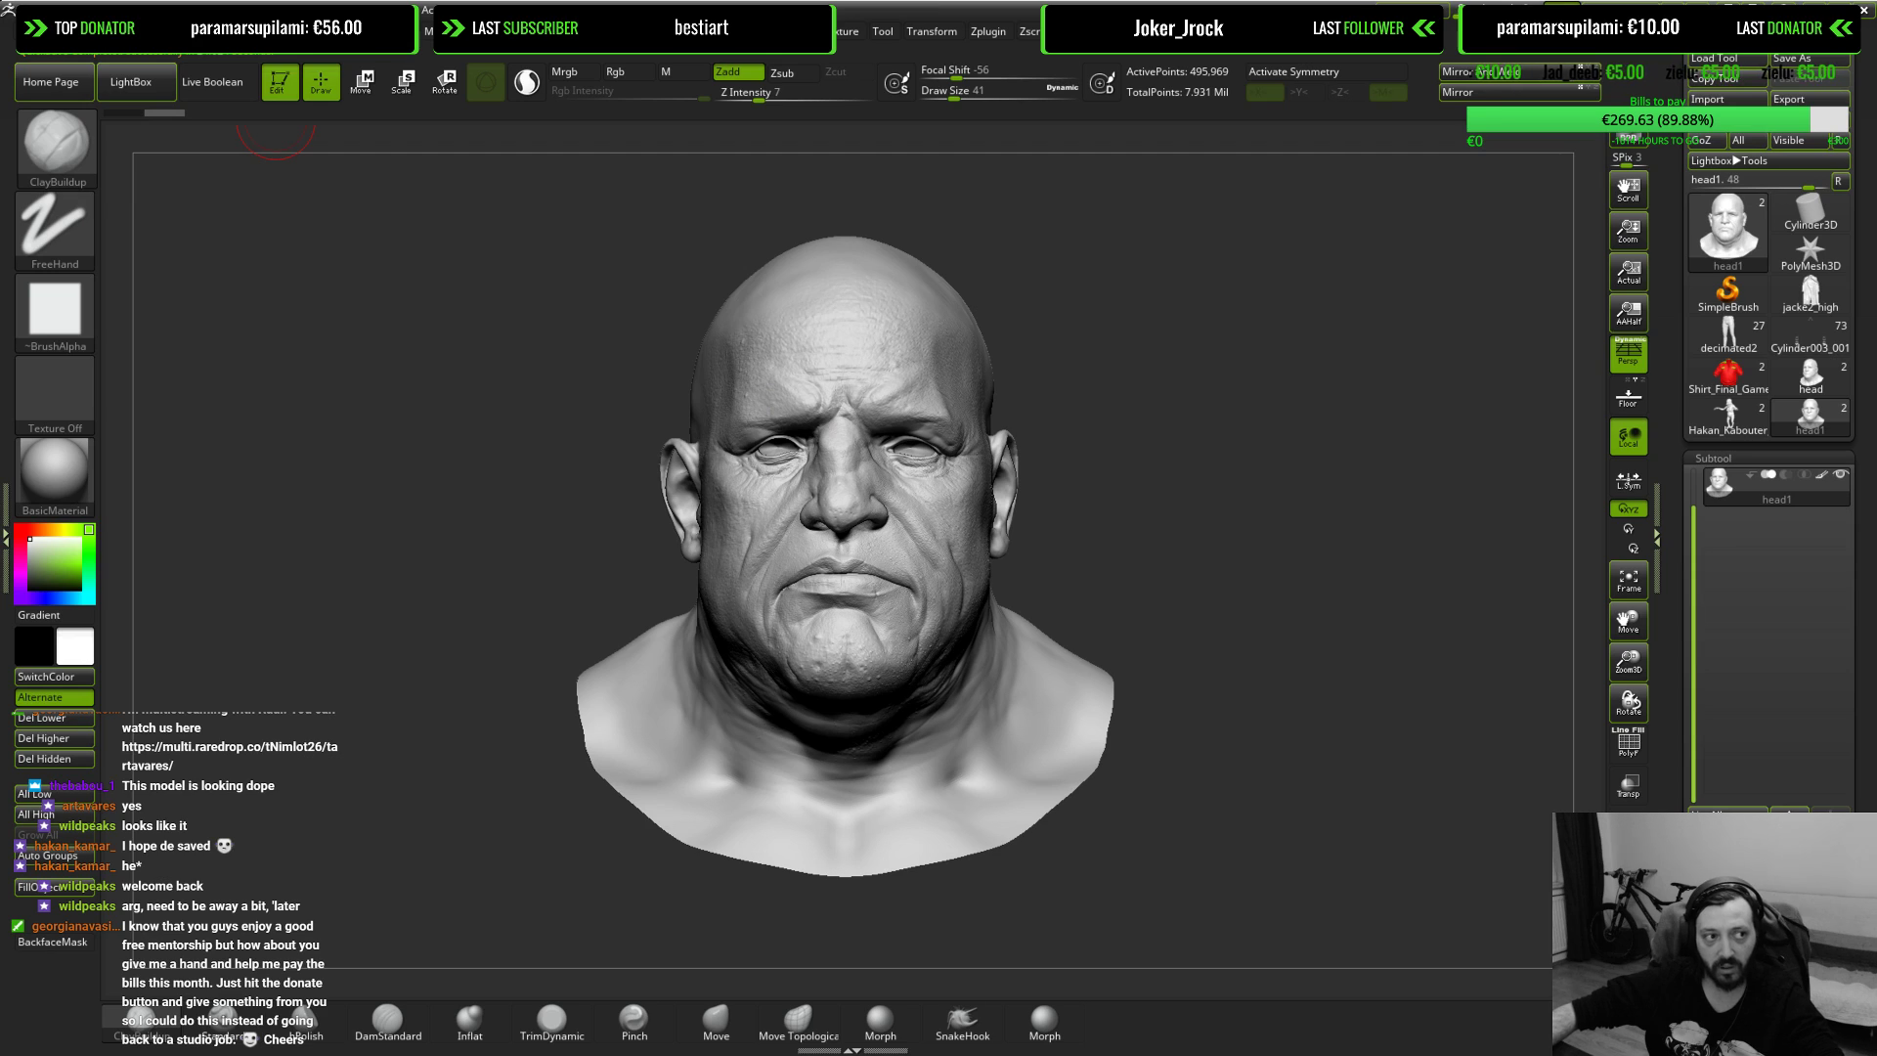
drag(492, 253, 514, 280)
drag(589, 334, 618, 346)
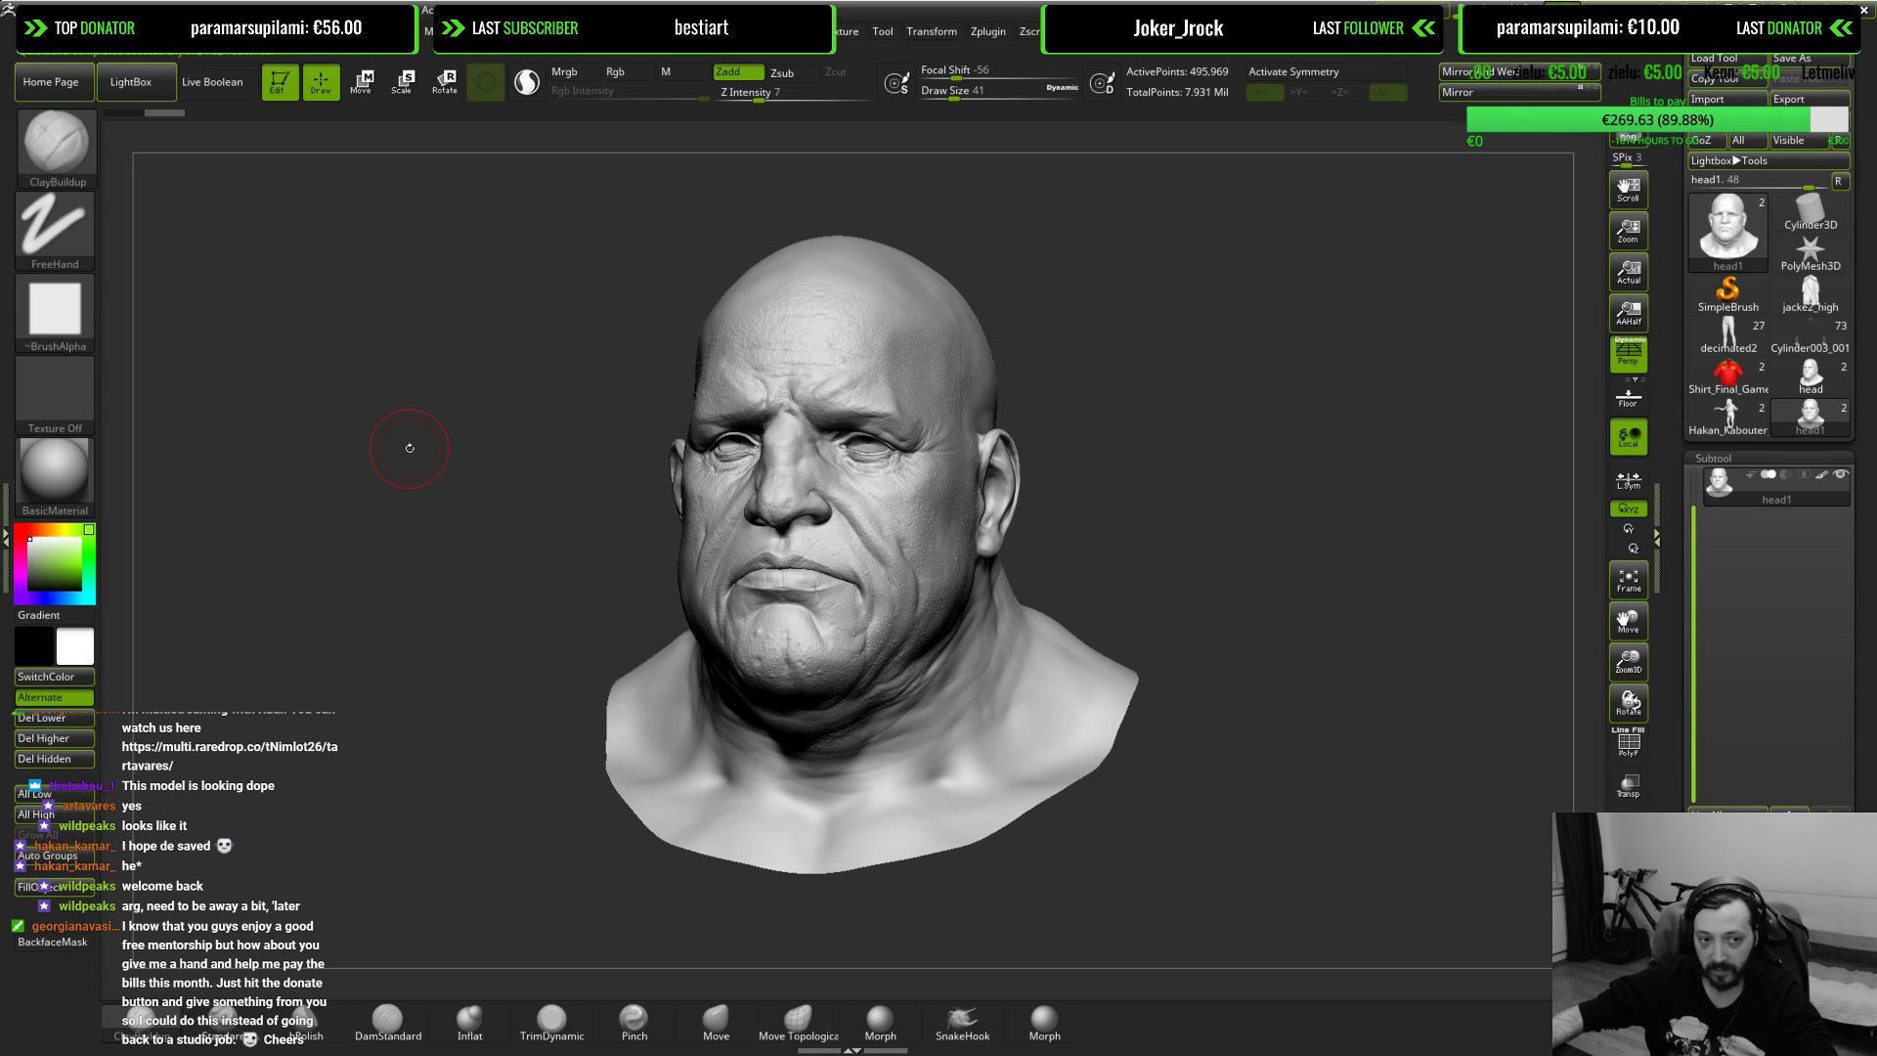
drag(410, 448, 436, 440)
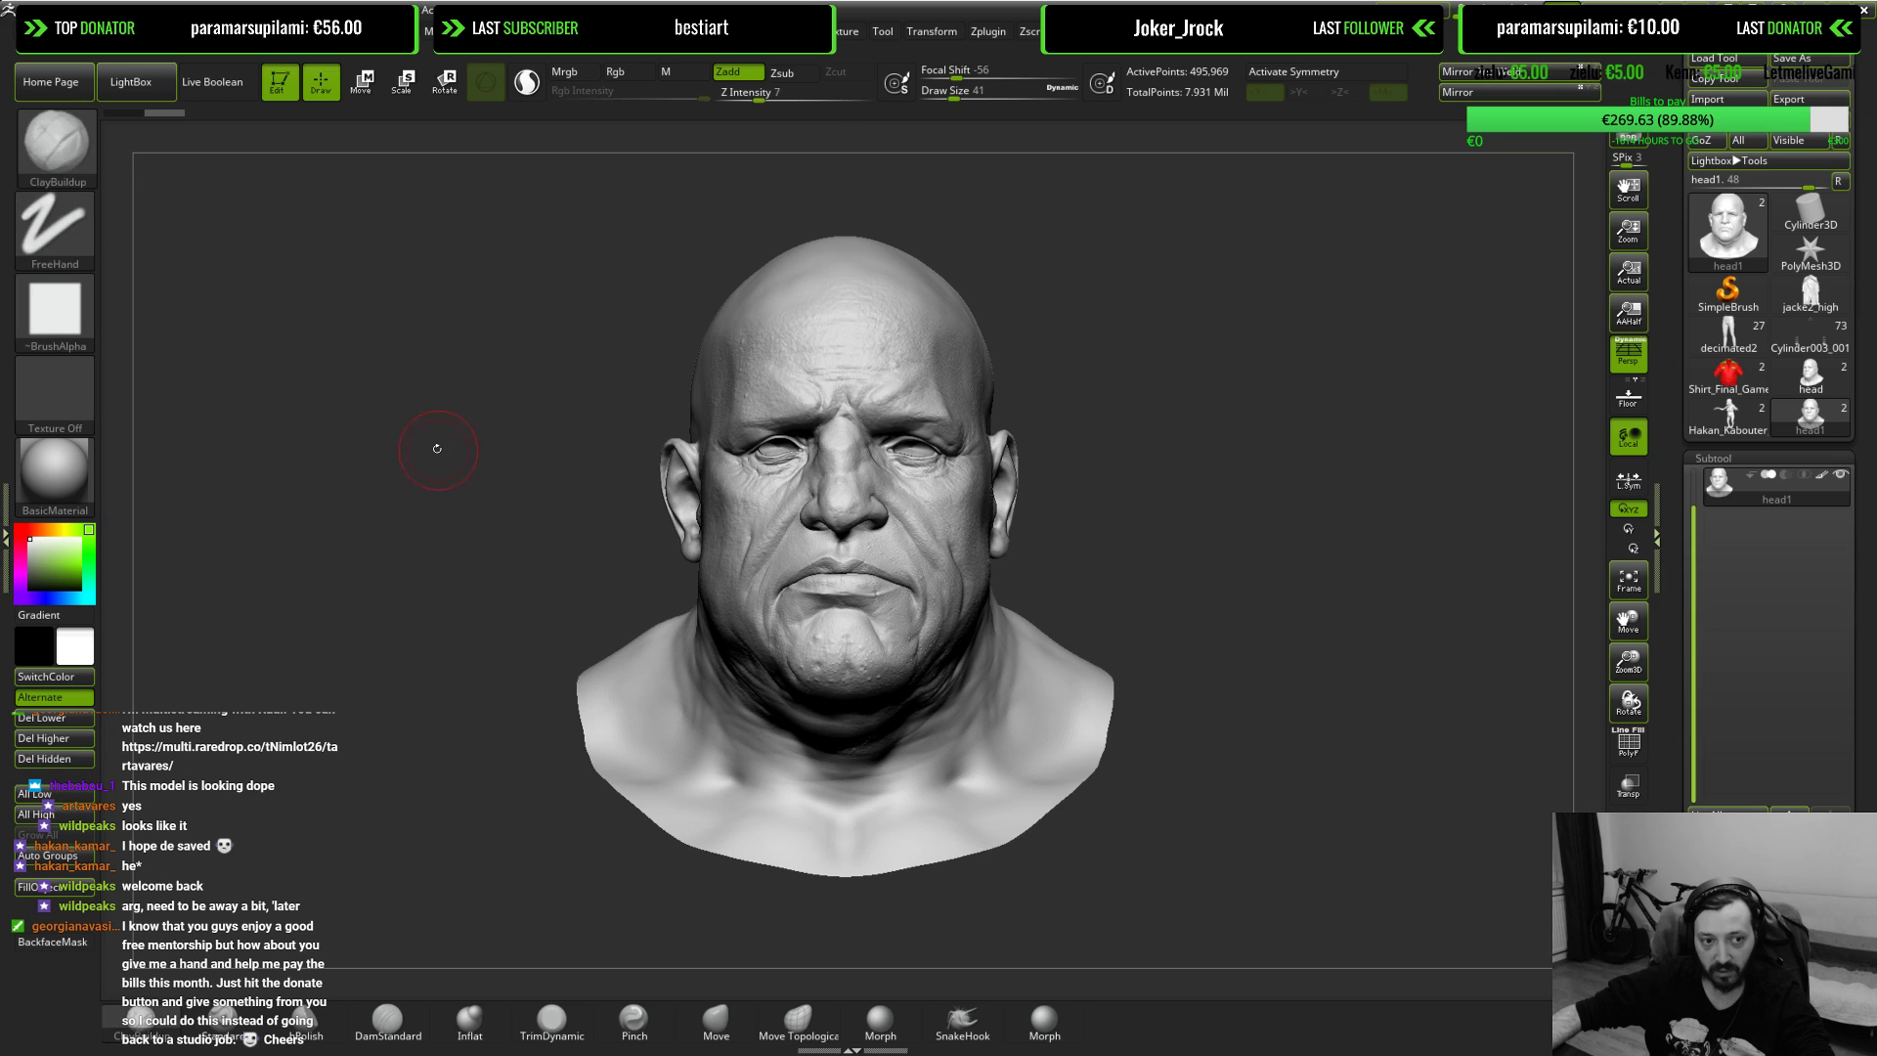
Step: Set the camera's angle of view to about 50.8 and check the head from the front
click(225, 31)
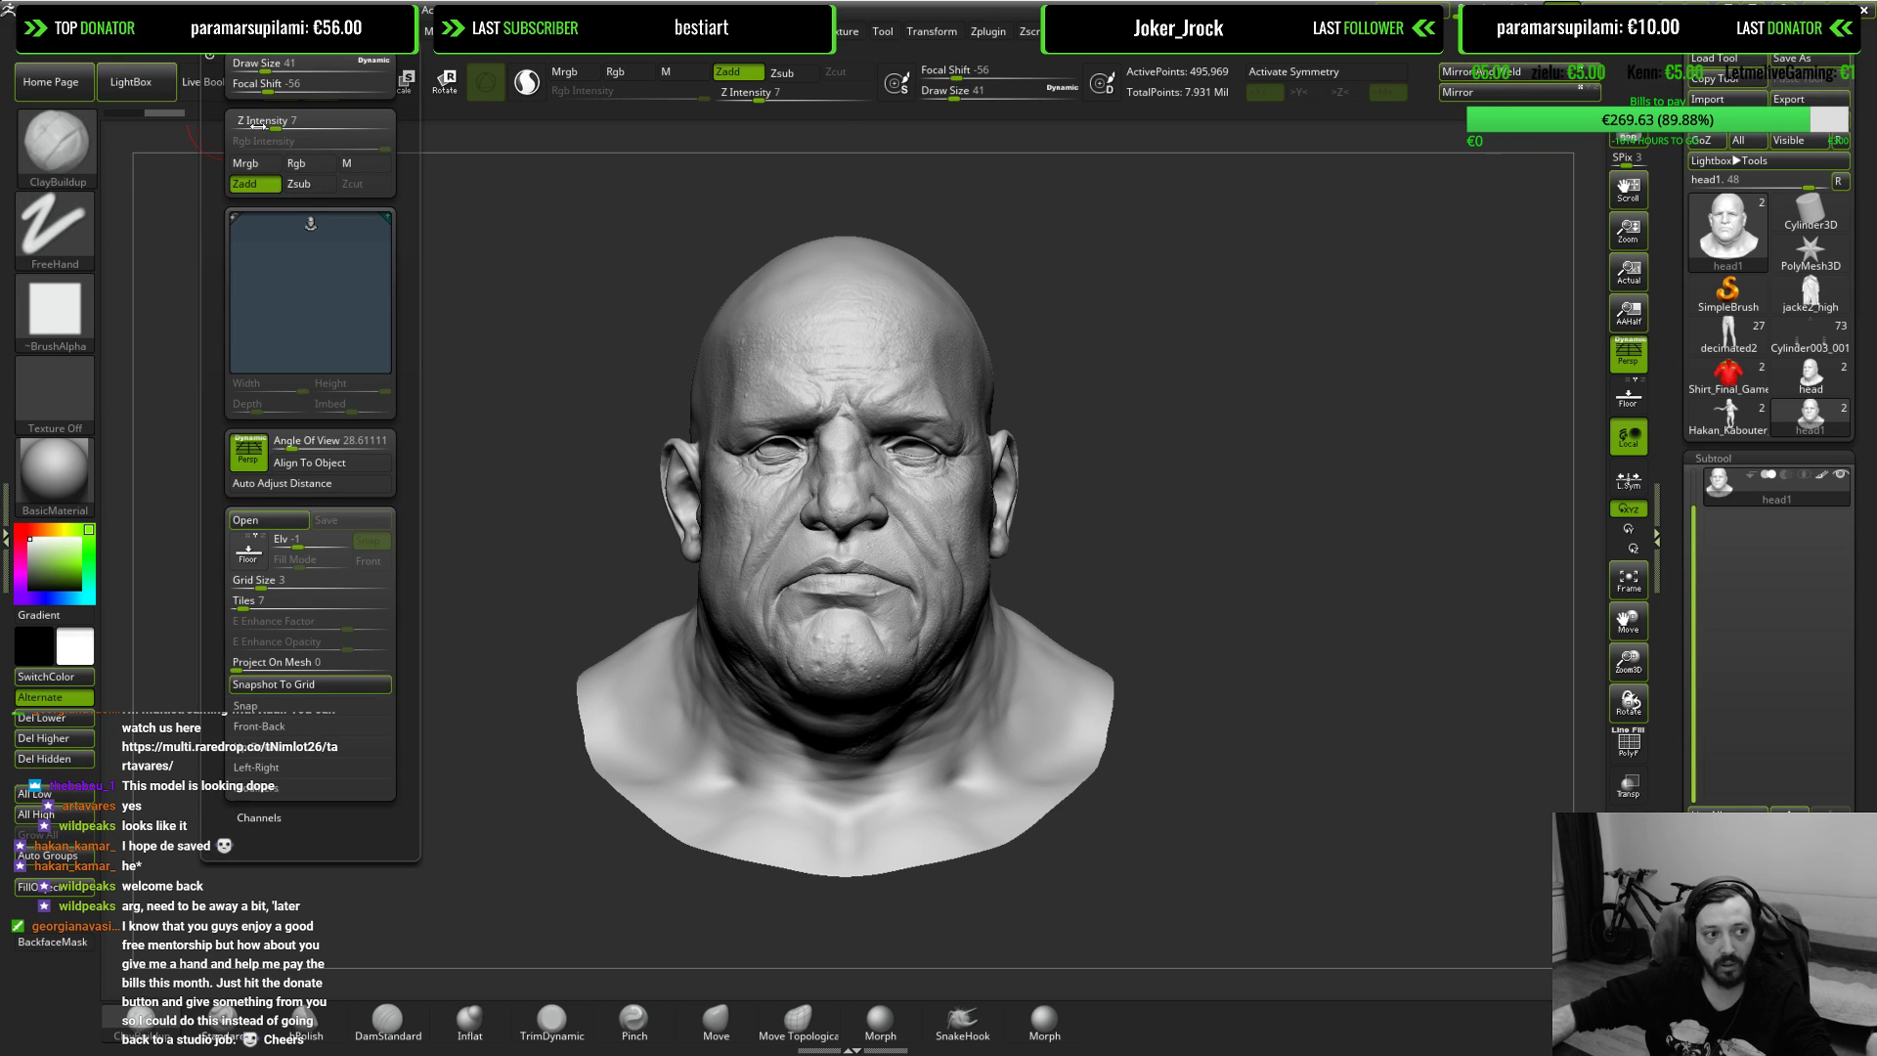
drag(300, 440, 304, 445)
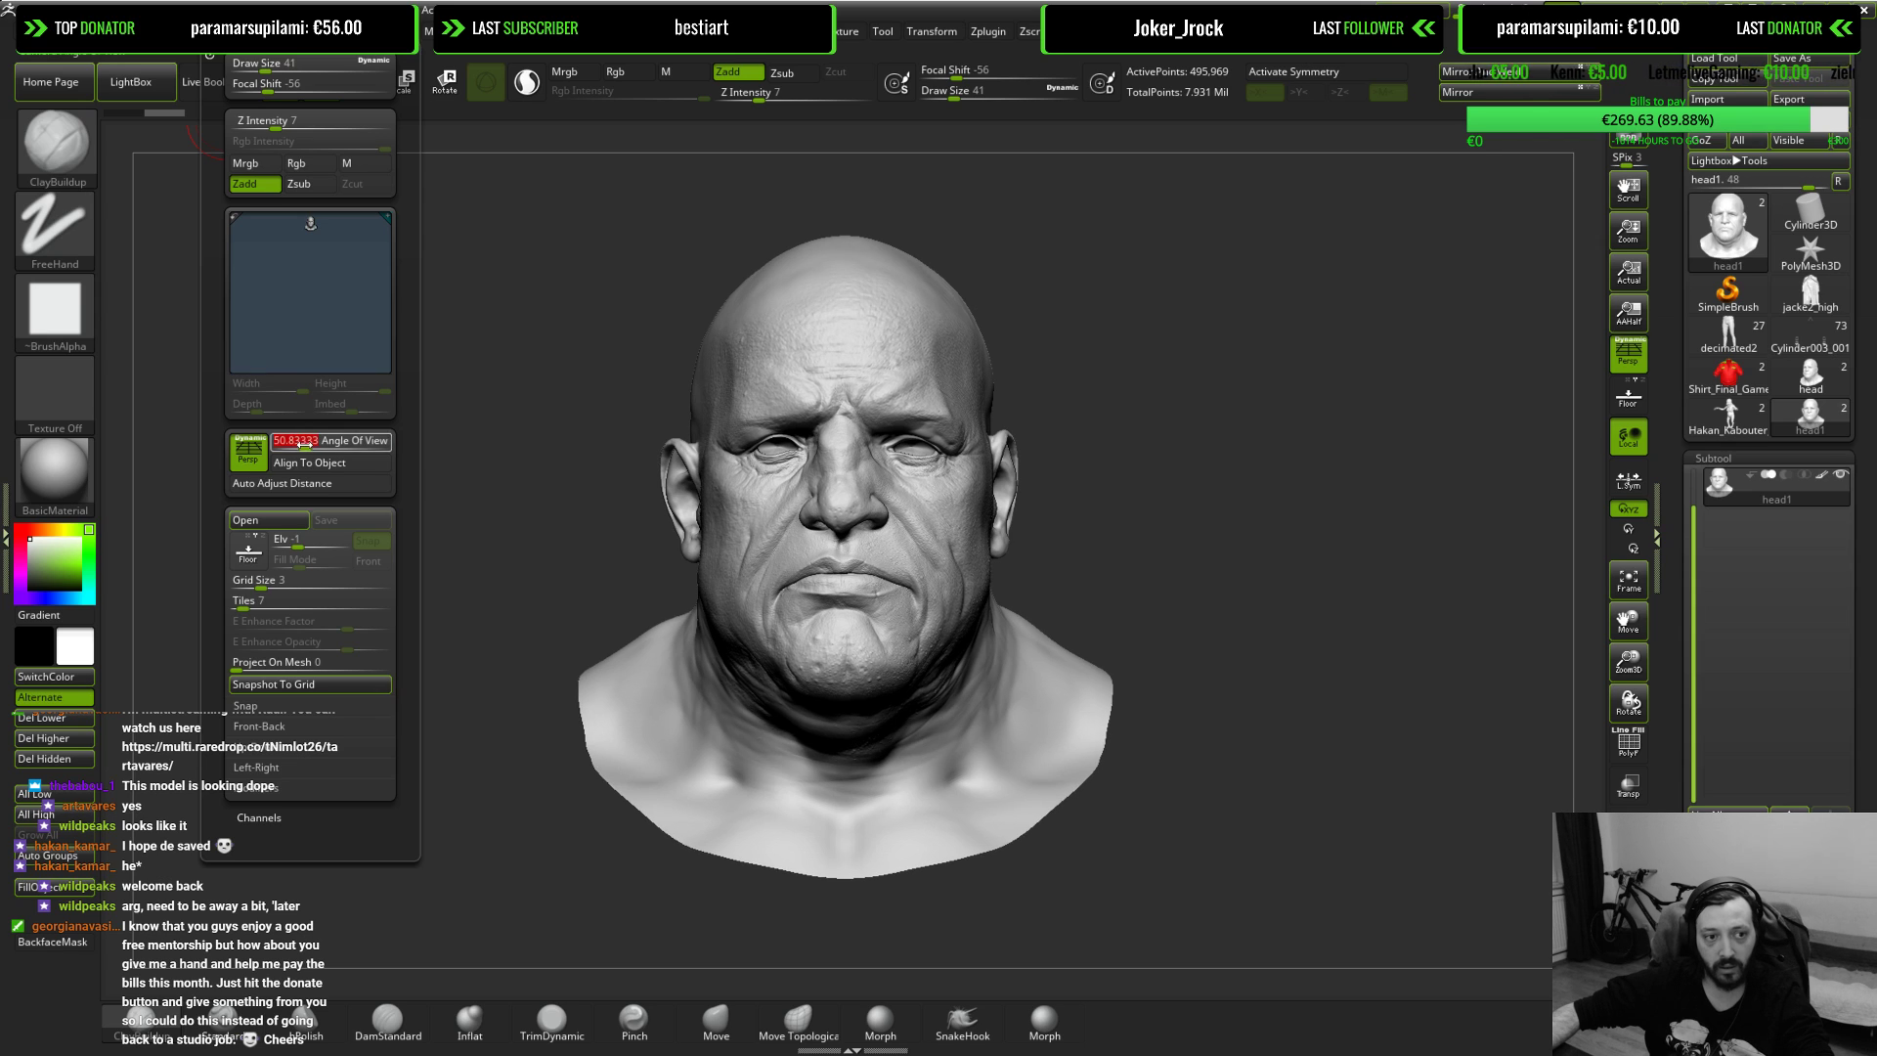
mouse_move(544, 348)
mouse_down()
mouse_move(401, 348)
mouse_move(726, 335)
mouse_move(545, 336)
mouse_move(533, 367)
mouse_up()
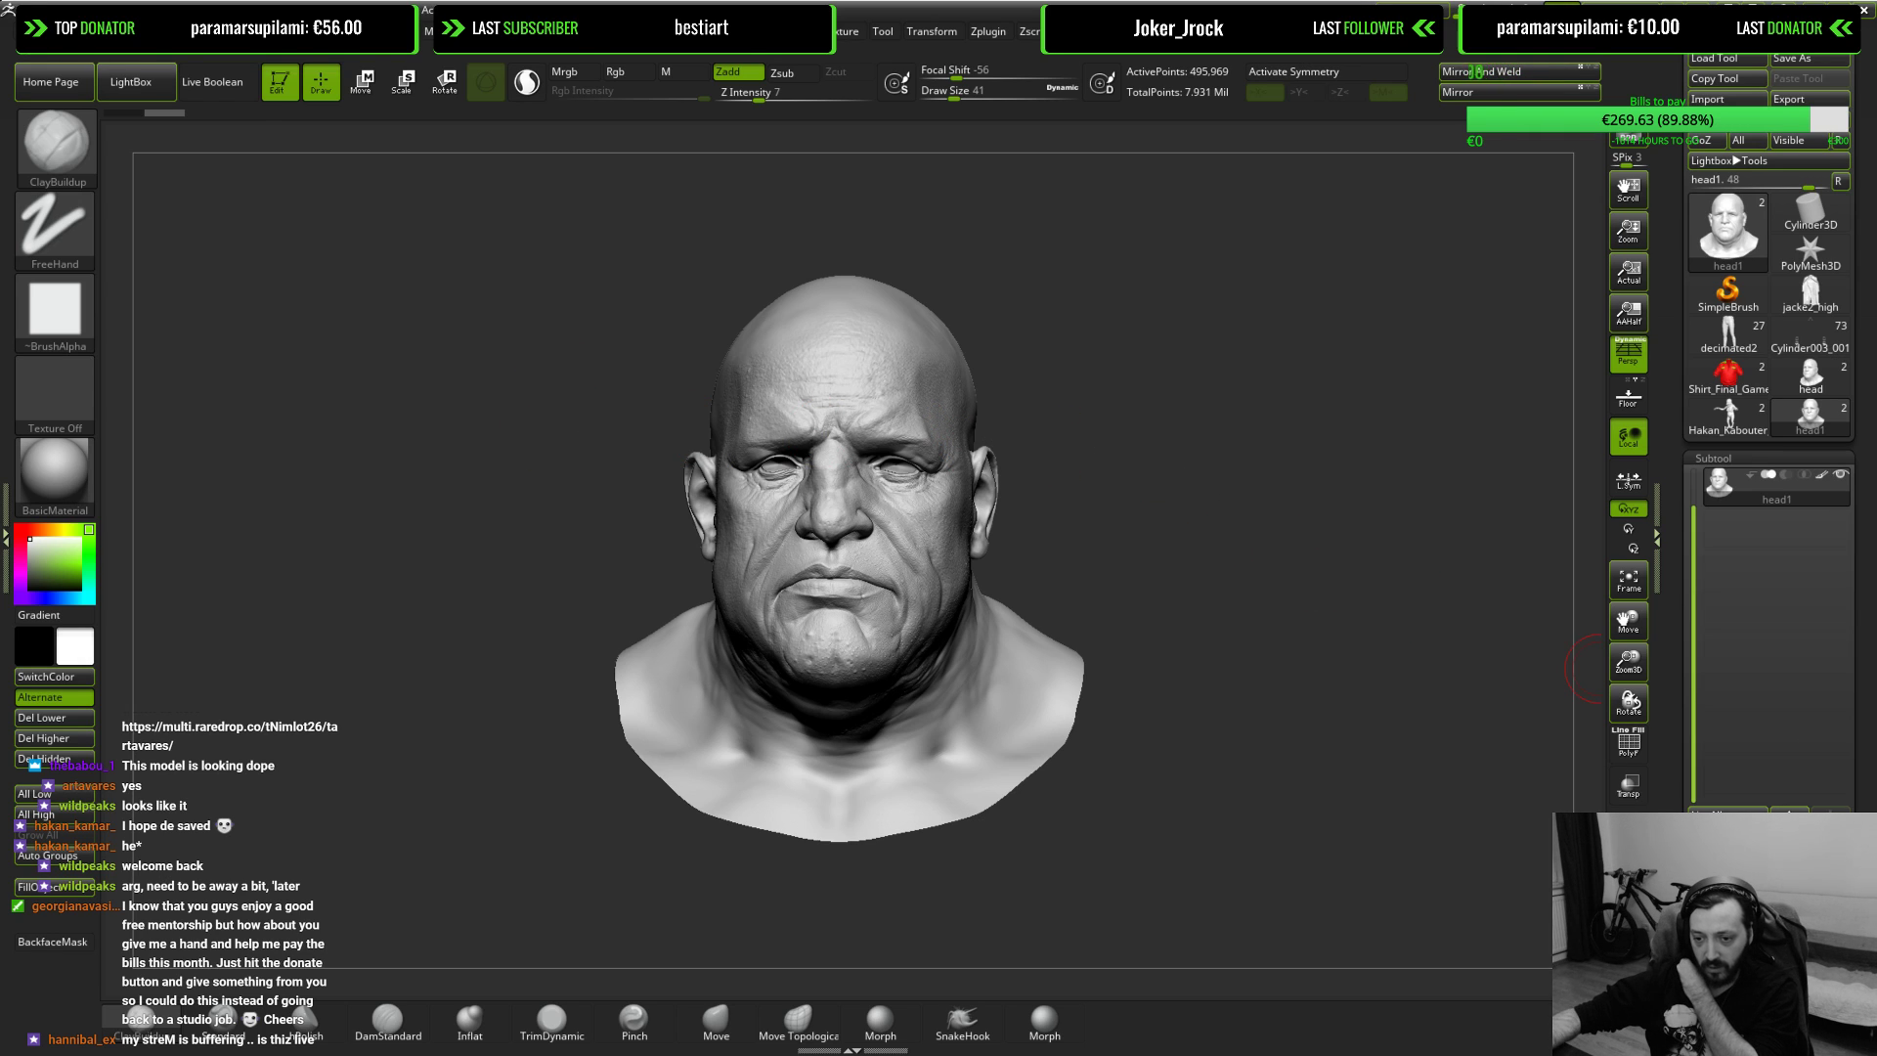
Step: Switch to 3ds Max and delete the green reference sphere below the boxer's jacket
key(alt+Tab)
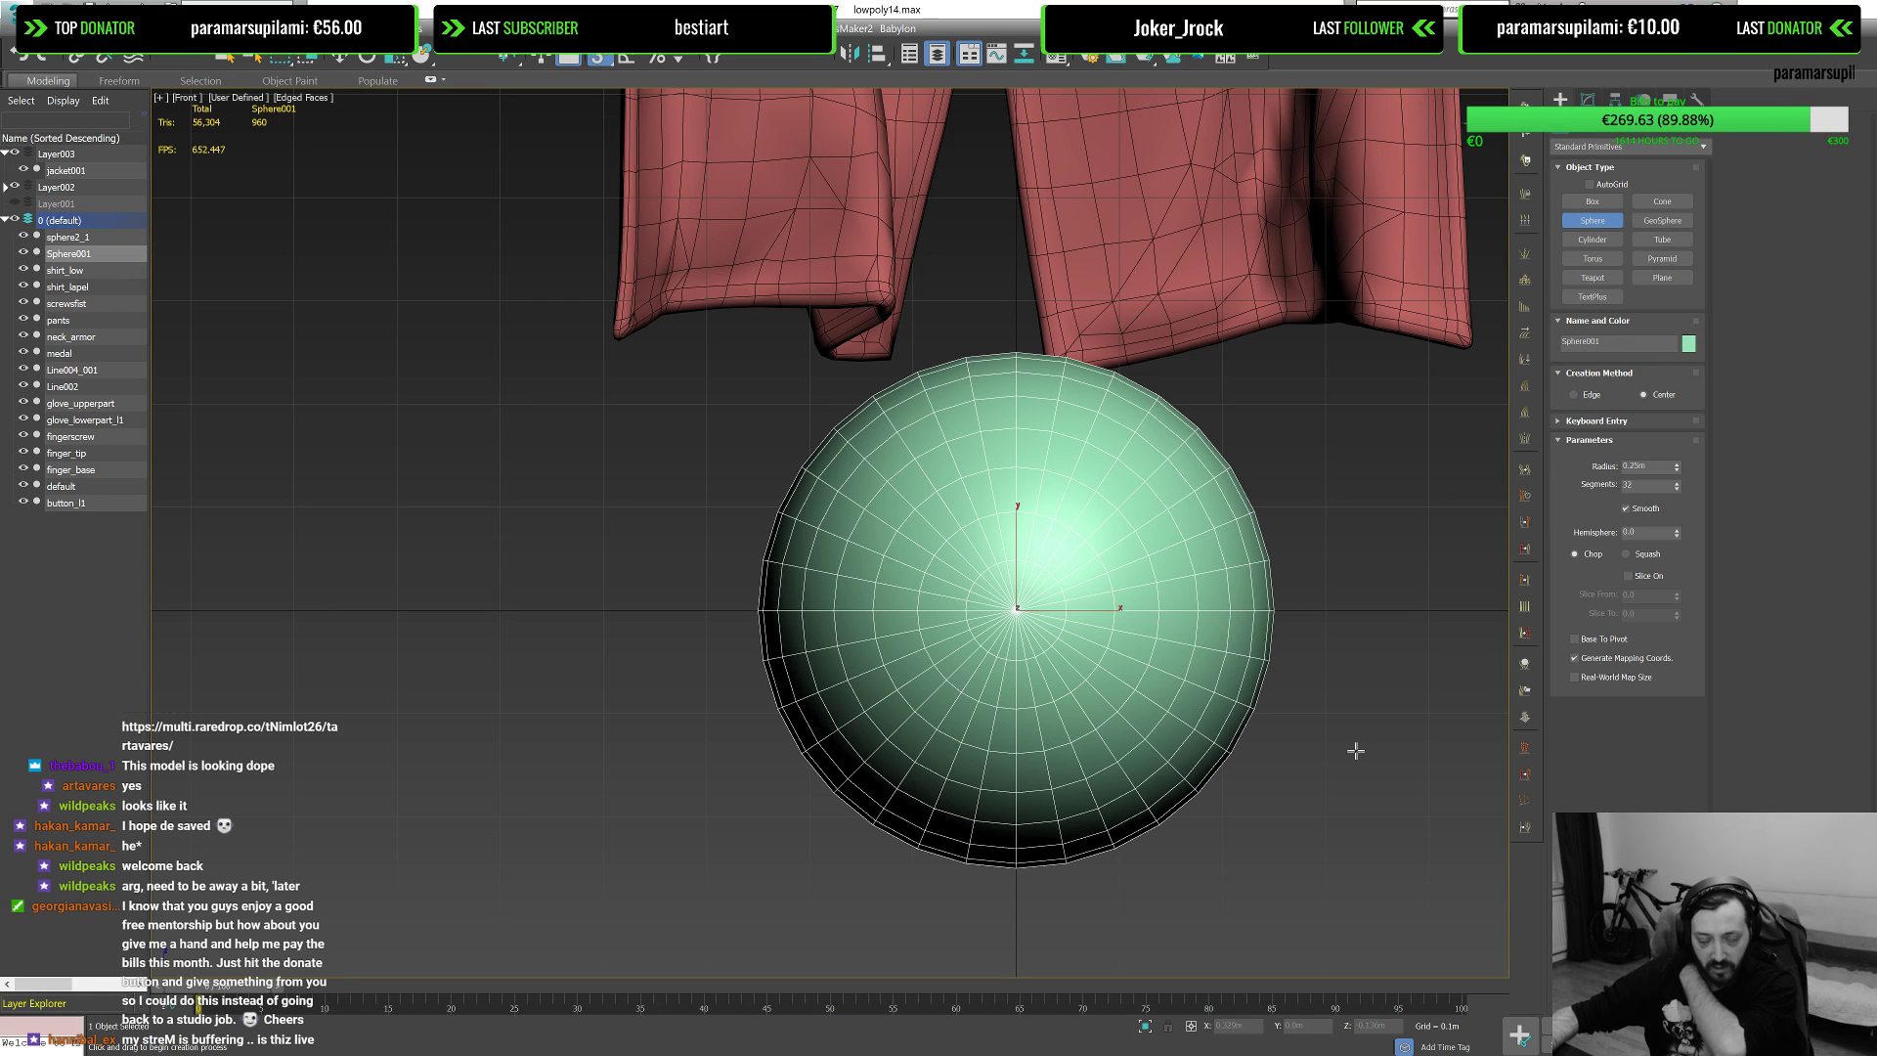
middle_drag(1309, 721, 1281, 783)
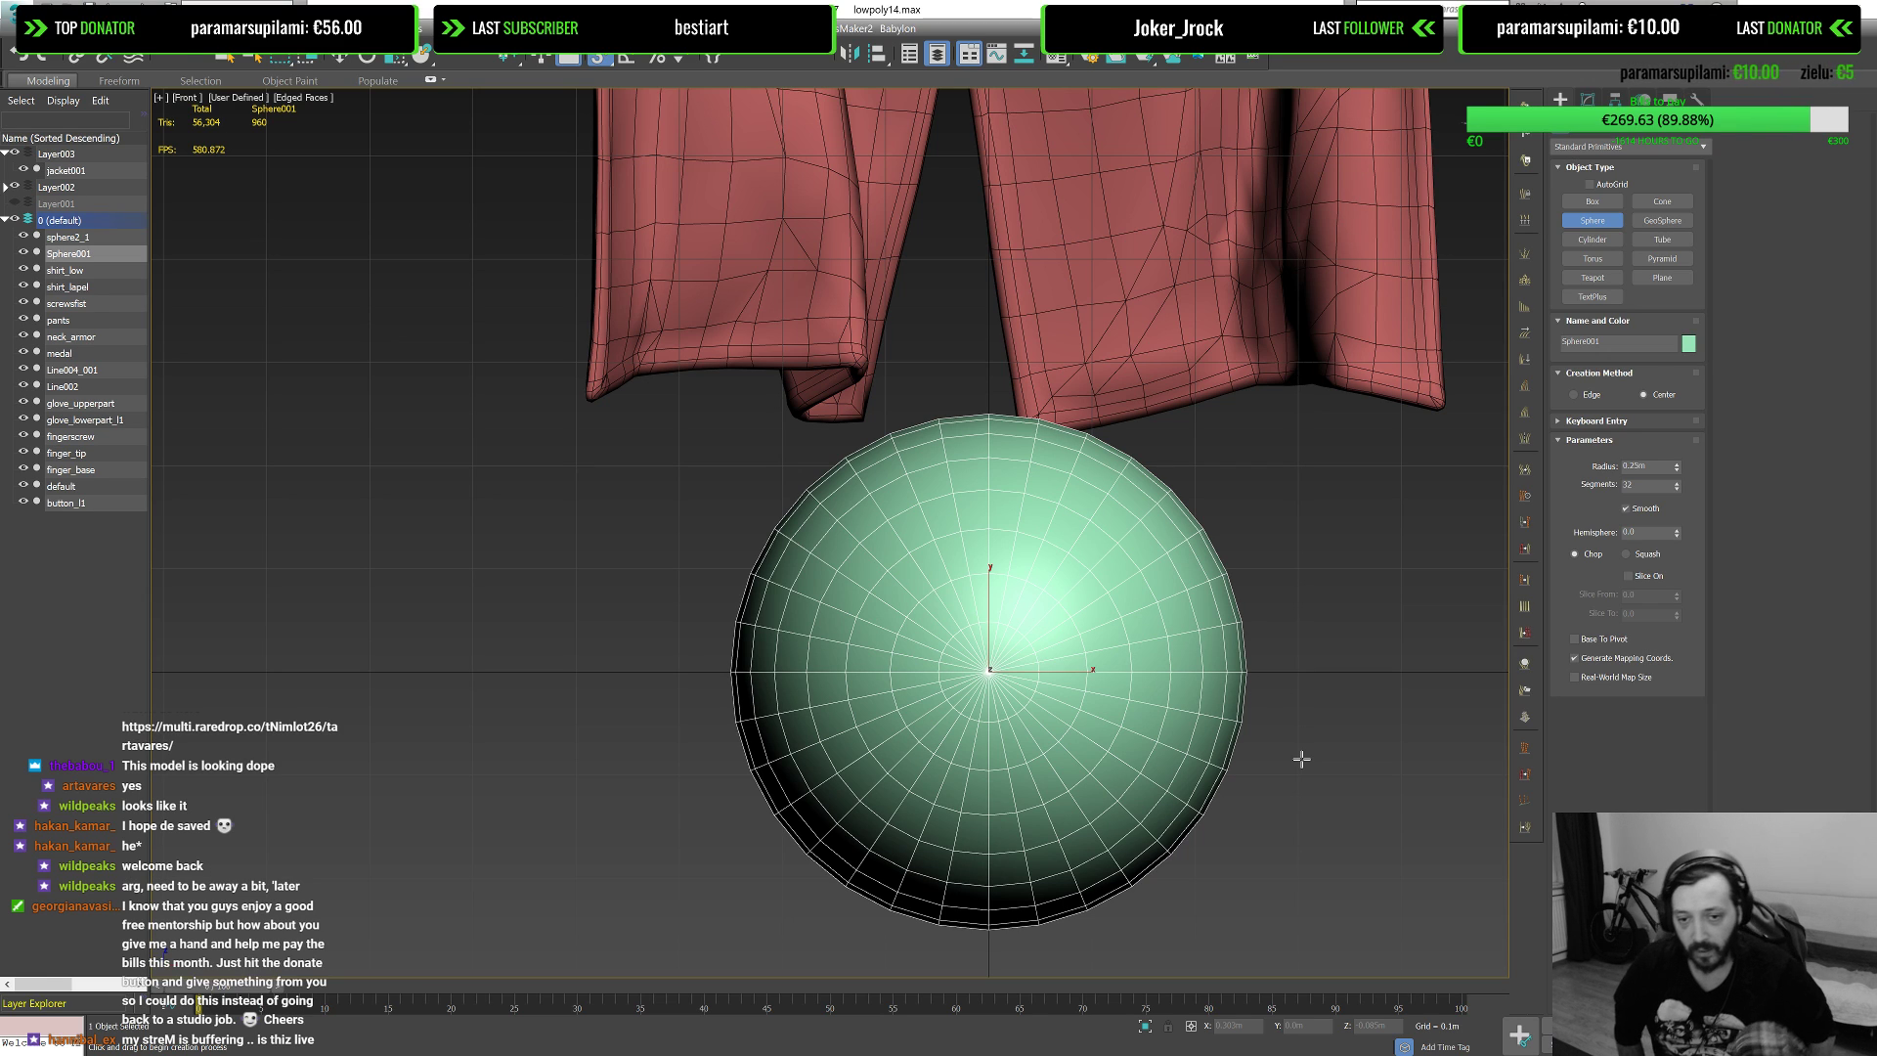
right_click(1310, 748)
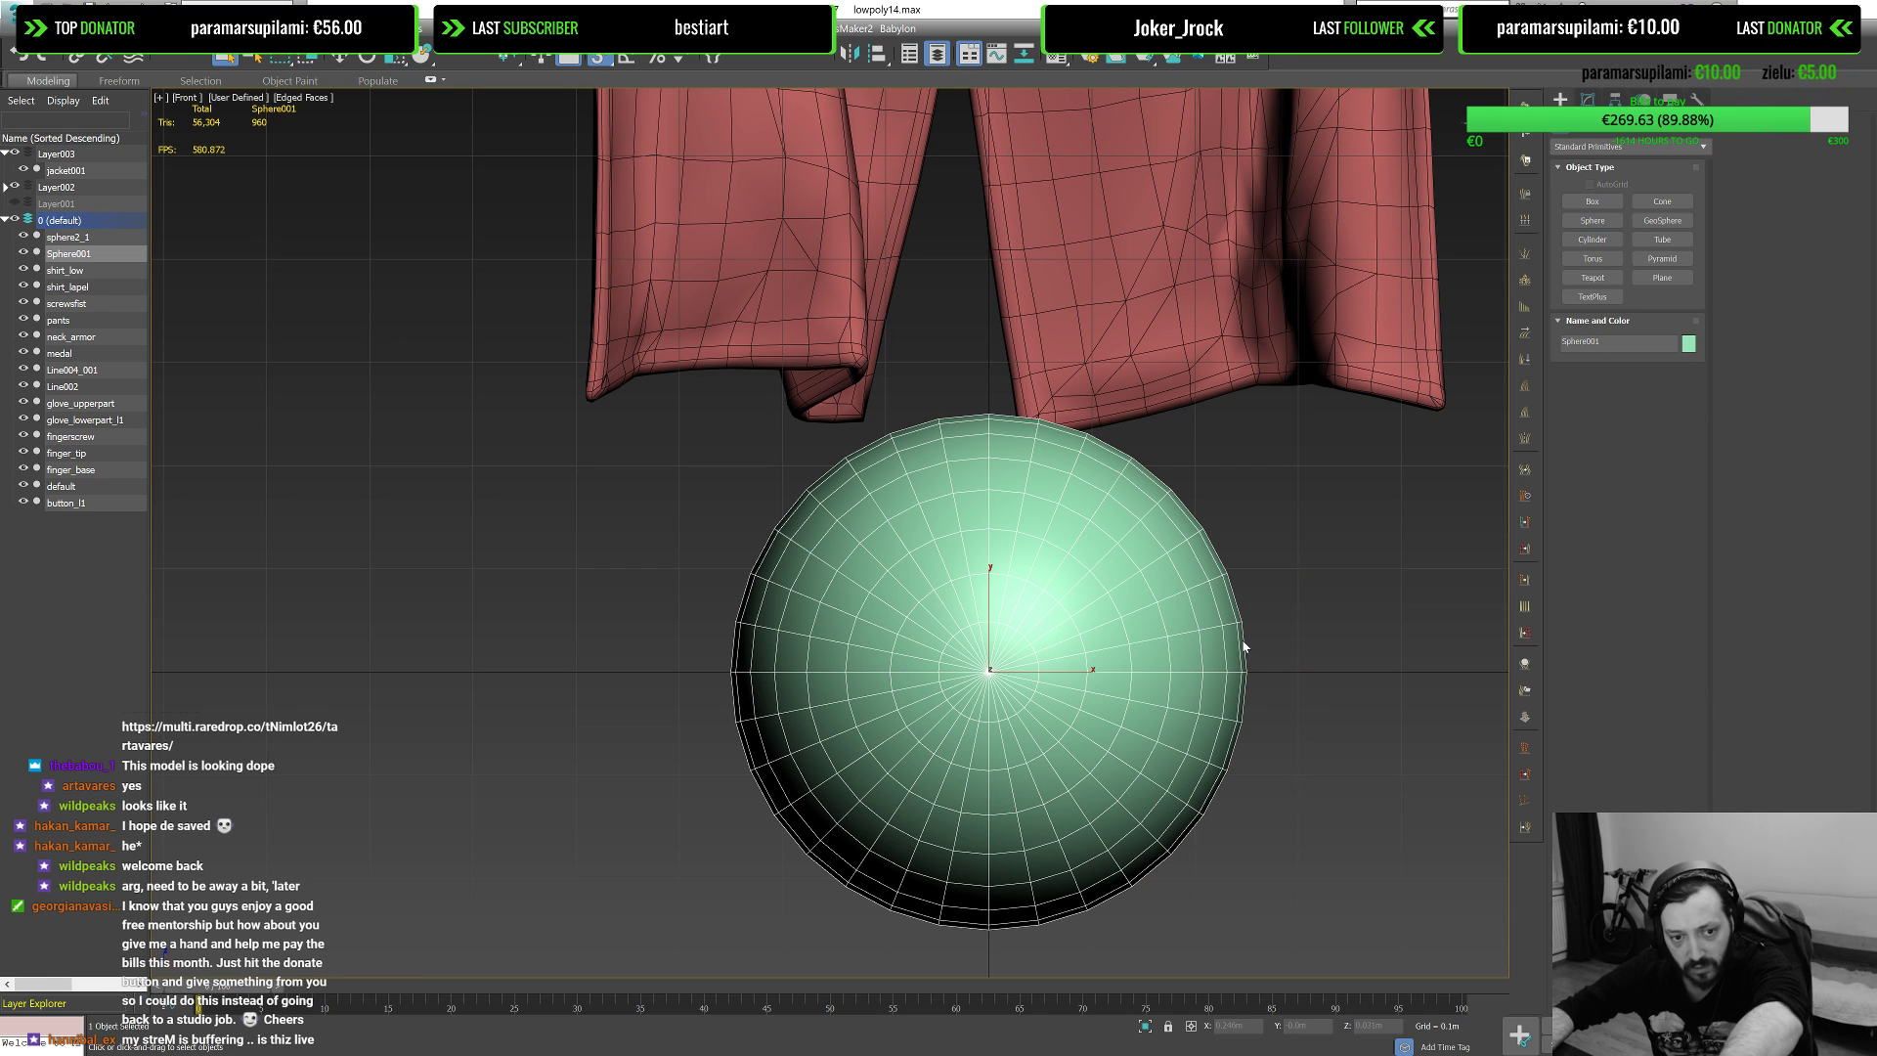
key(Delete)
scroll(1226, 664, down, 8)
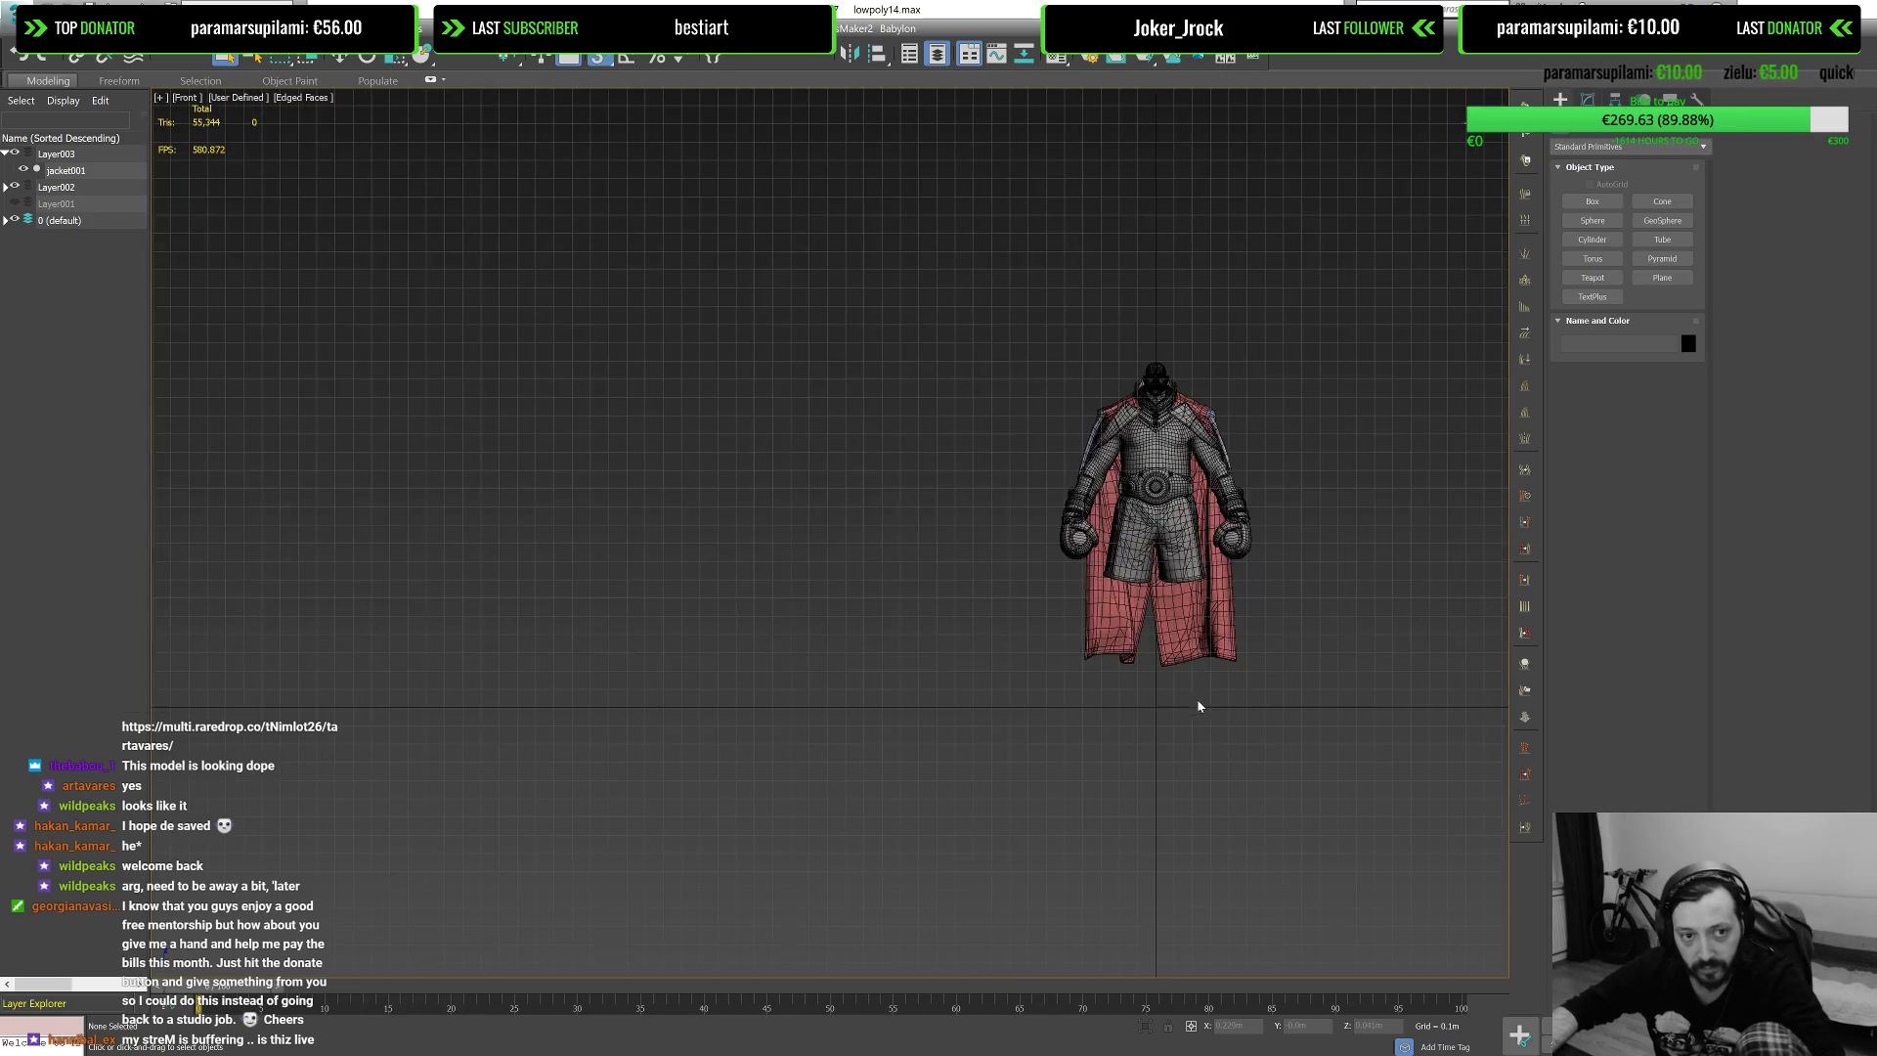
Step: Examine the boxer's pants up close and the whole low-poly character from the front, leaving nothing selected
key(z)
middle_drag(901, 527, 917, 572)
scroll(917, 572, up, 3)
click(907, 584)
key(z)
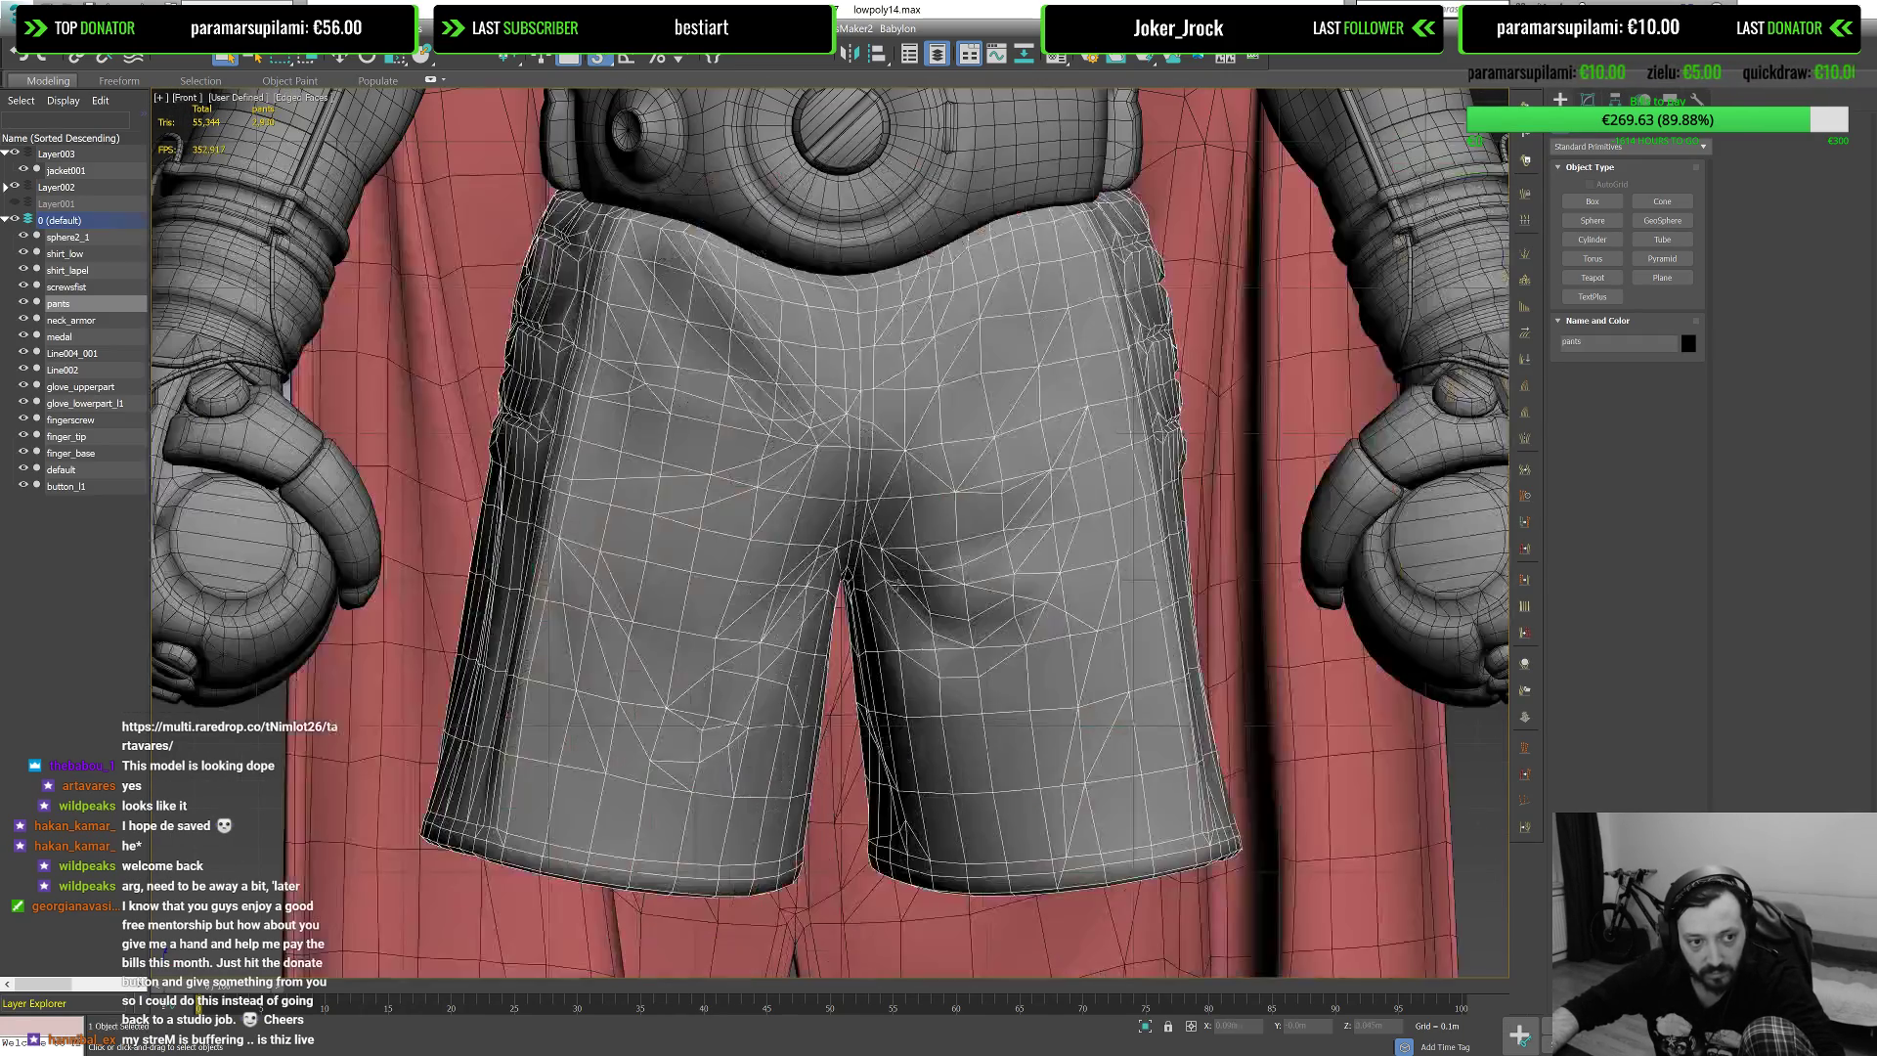
scroll(902, 593, down, 8)
click(1227, 591)
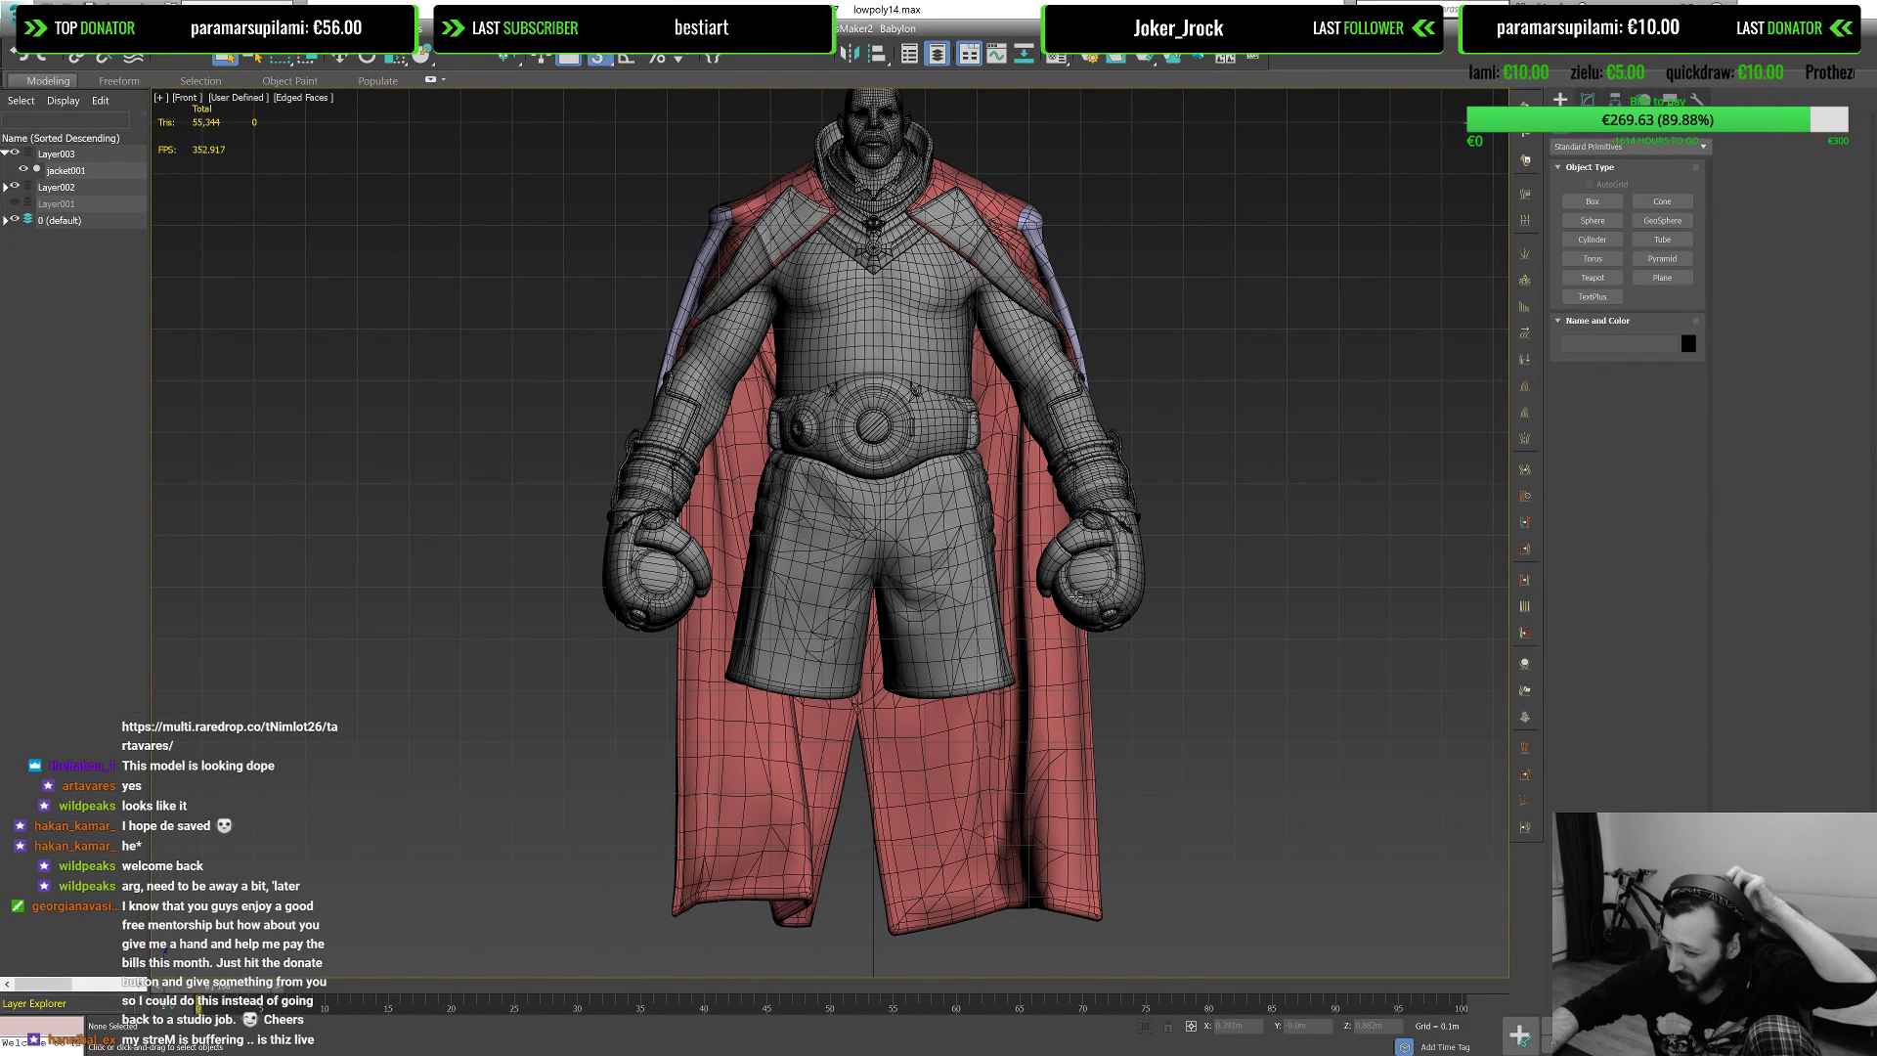
Step: Return to ZBrush and compare the decimated2, head and head1 tools, ending with the head tool at a slight angle
key(alt+Tab)
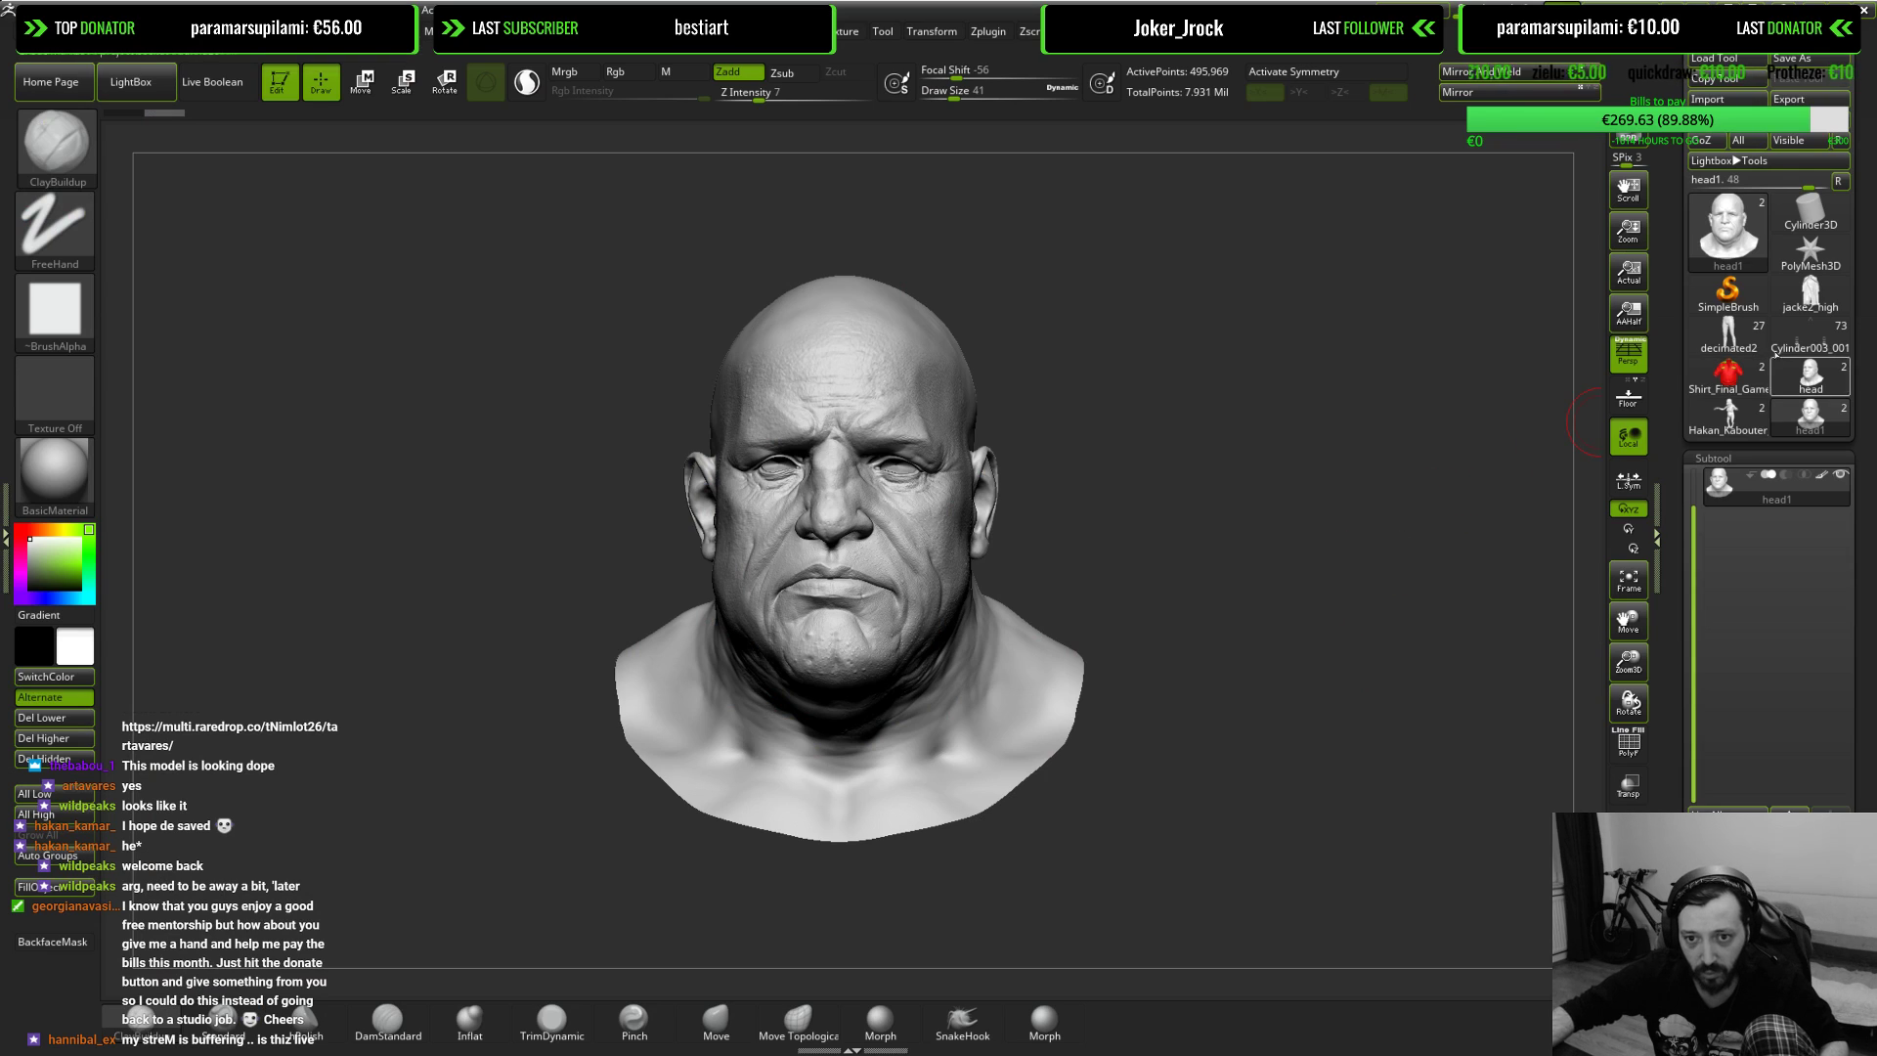
click(1729, 373)
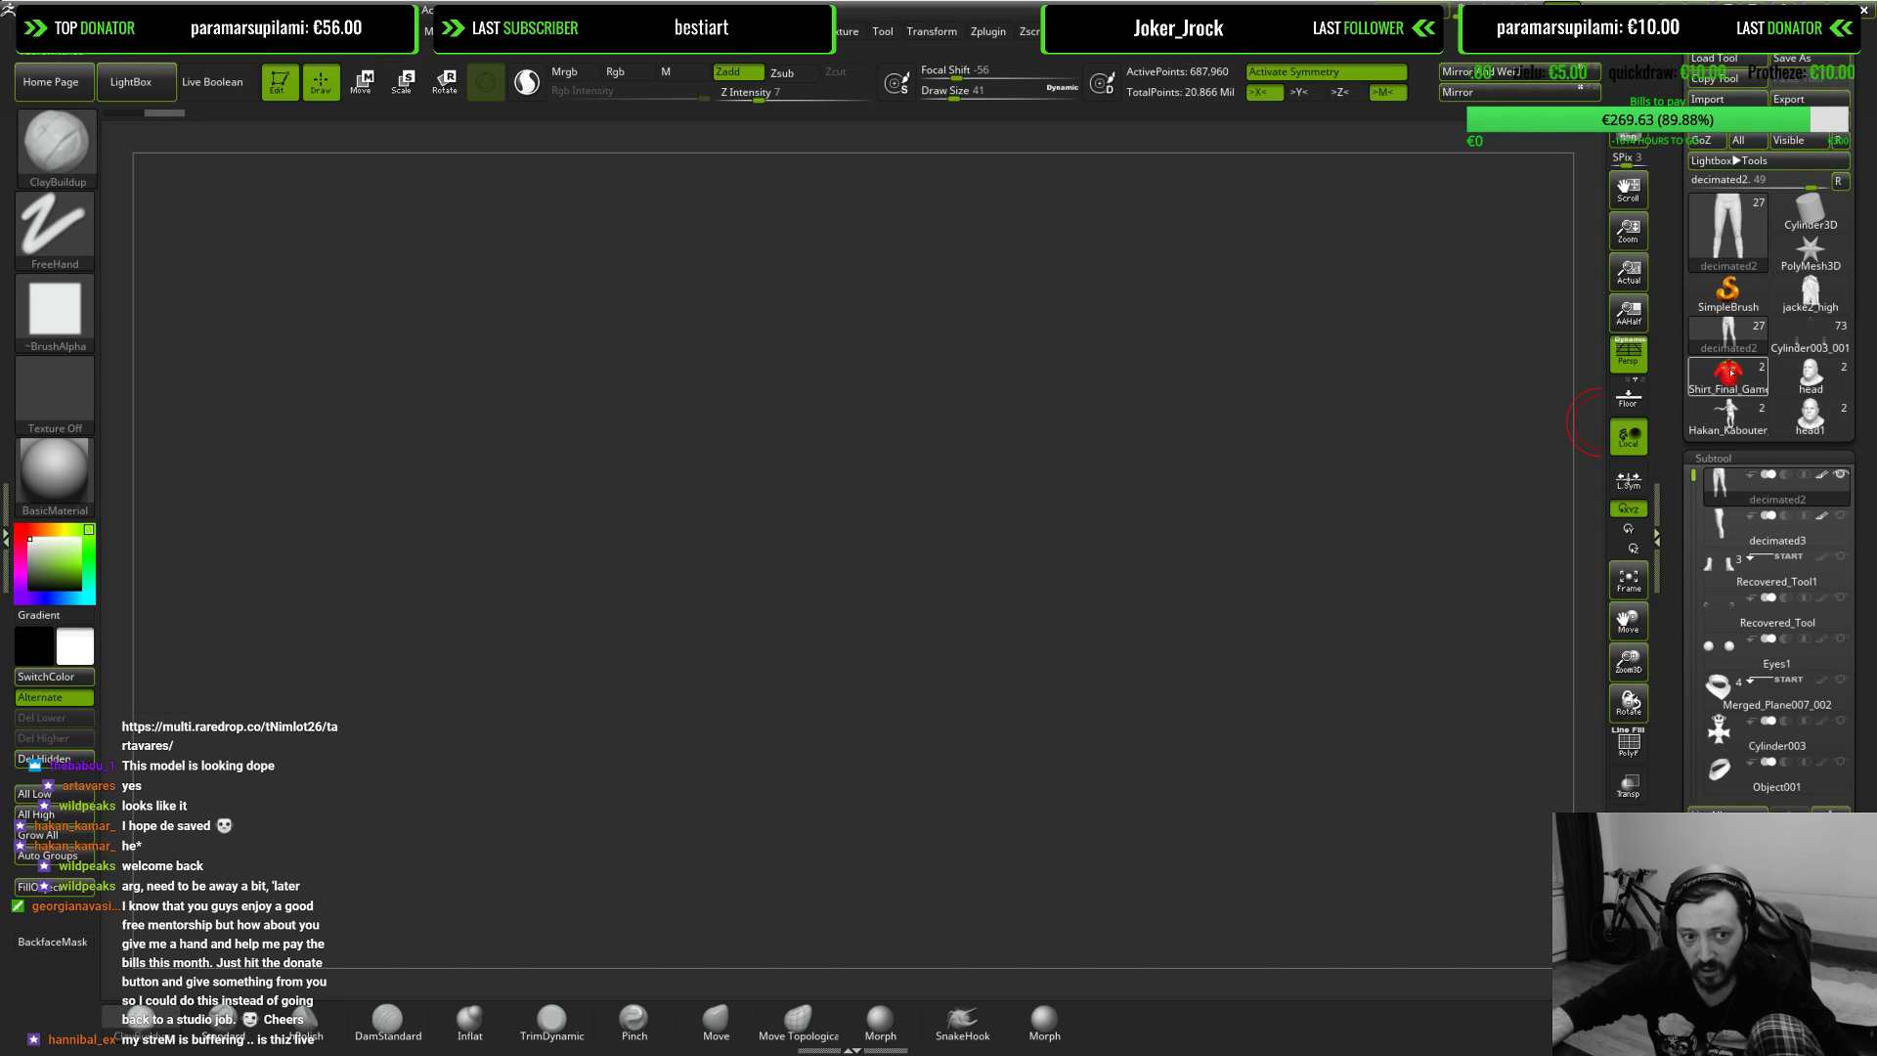
click(1810, 377)
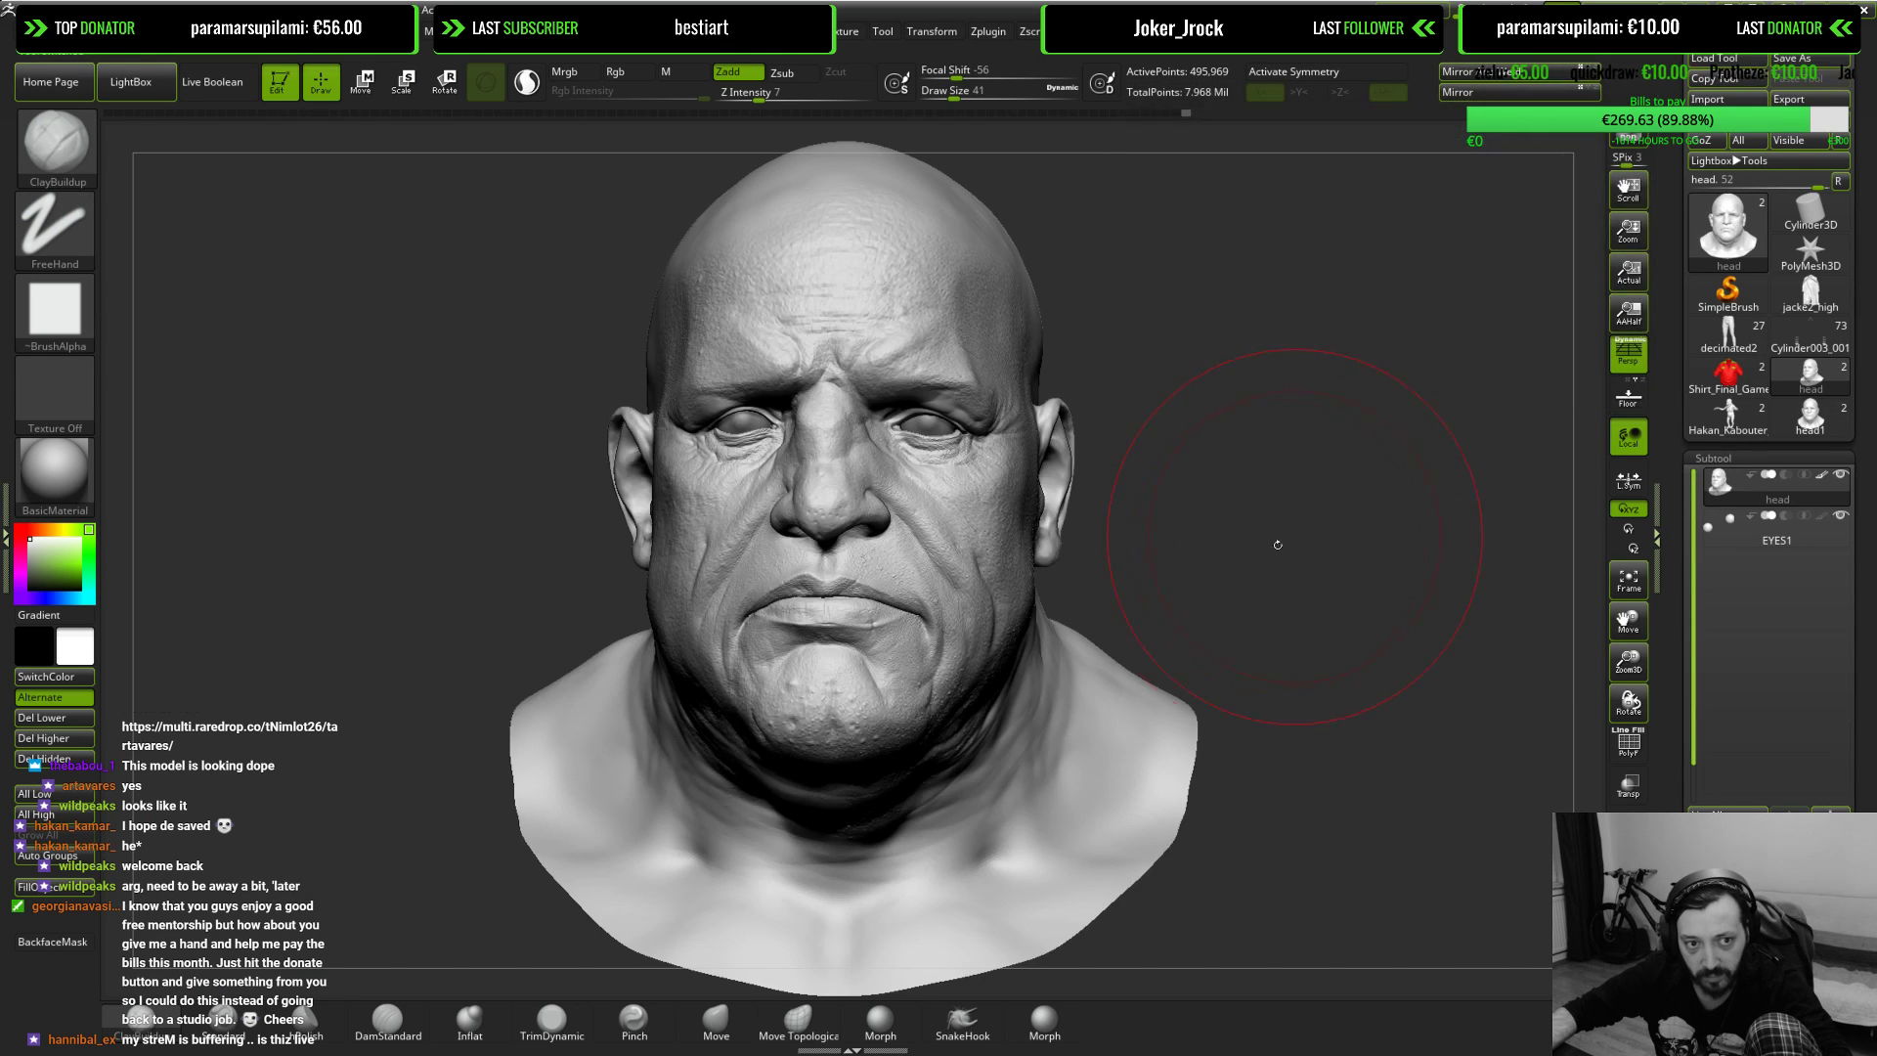
click(1810, 415)
click(1811, 376)
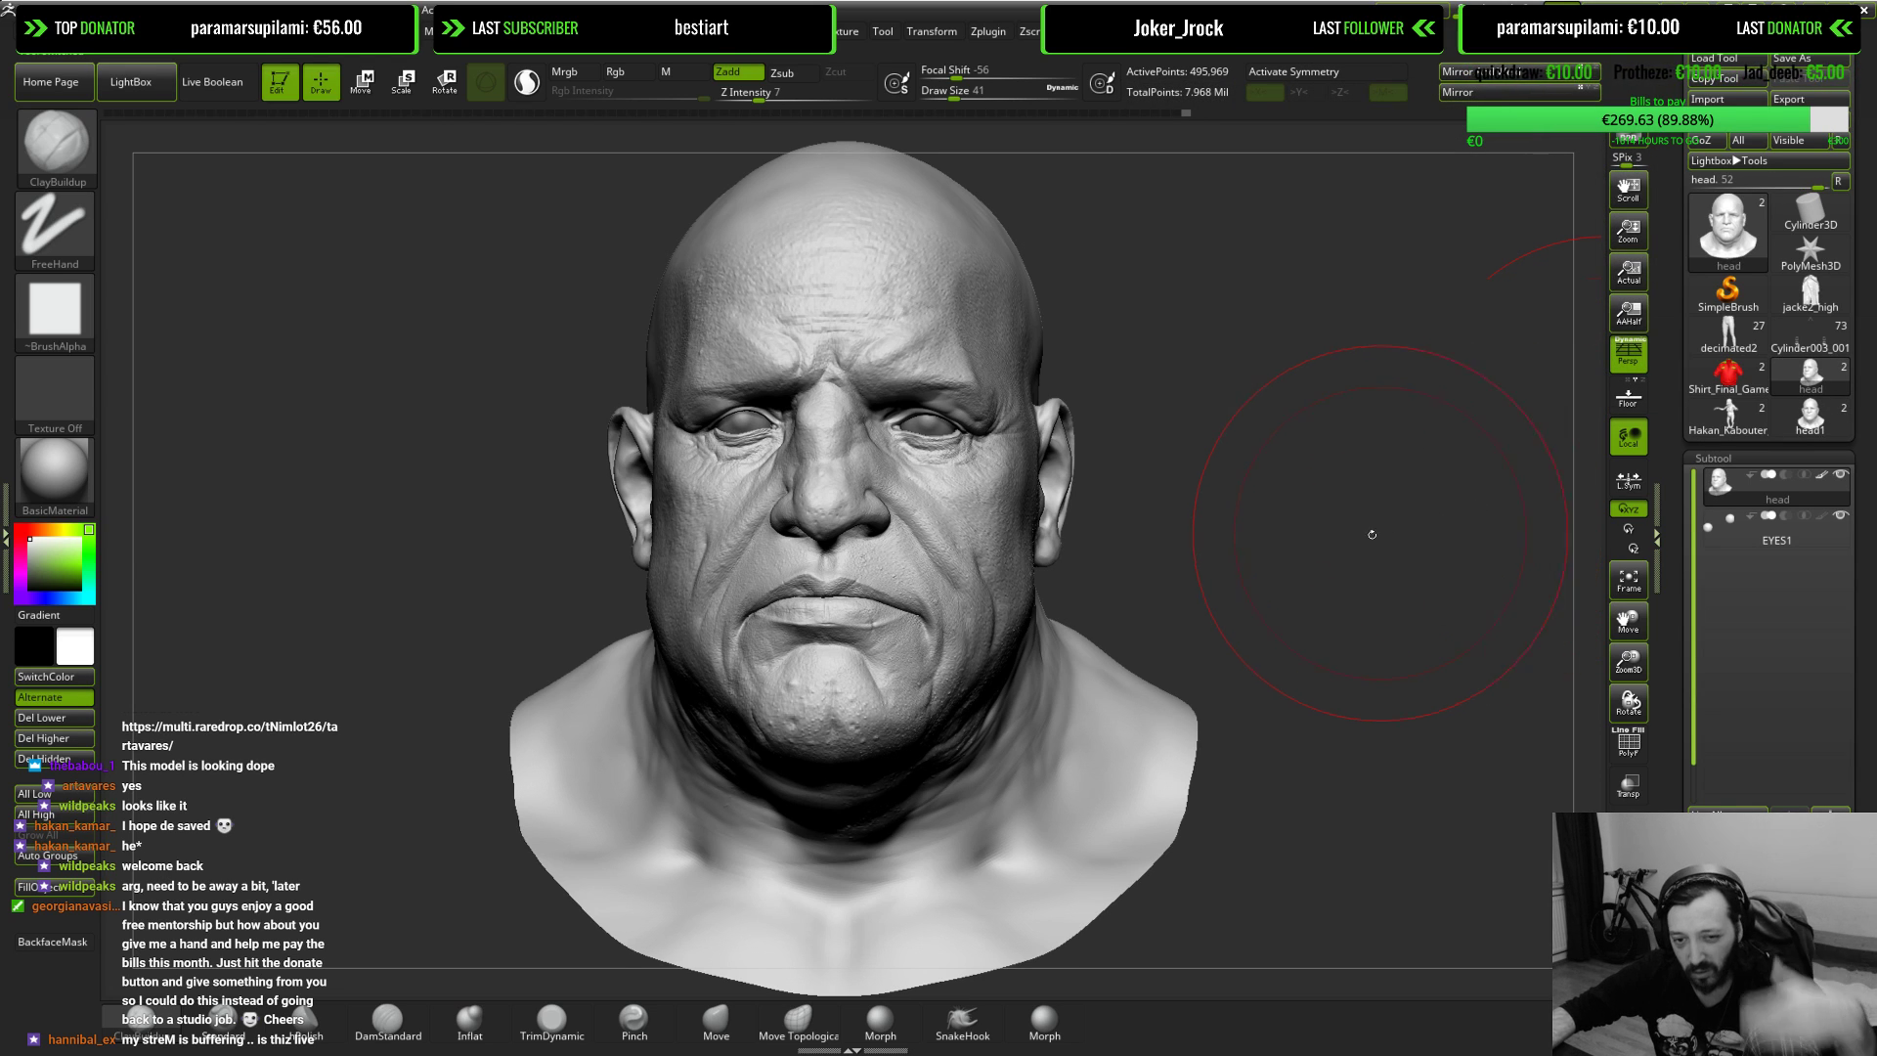
drag(1372, 534, 1342, 545)
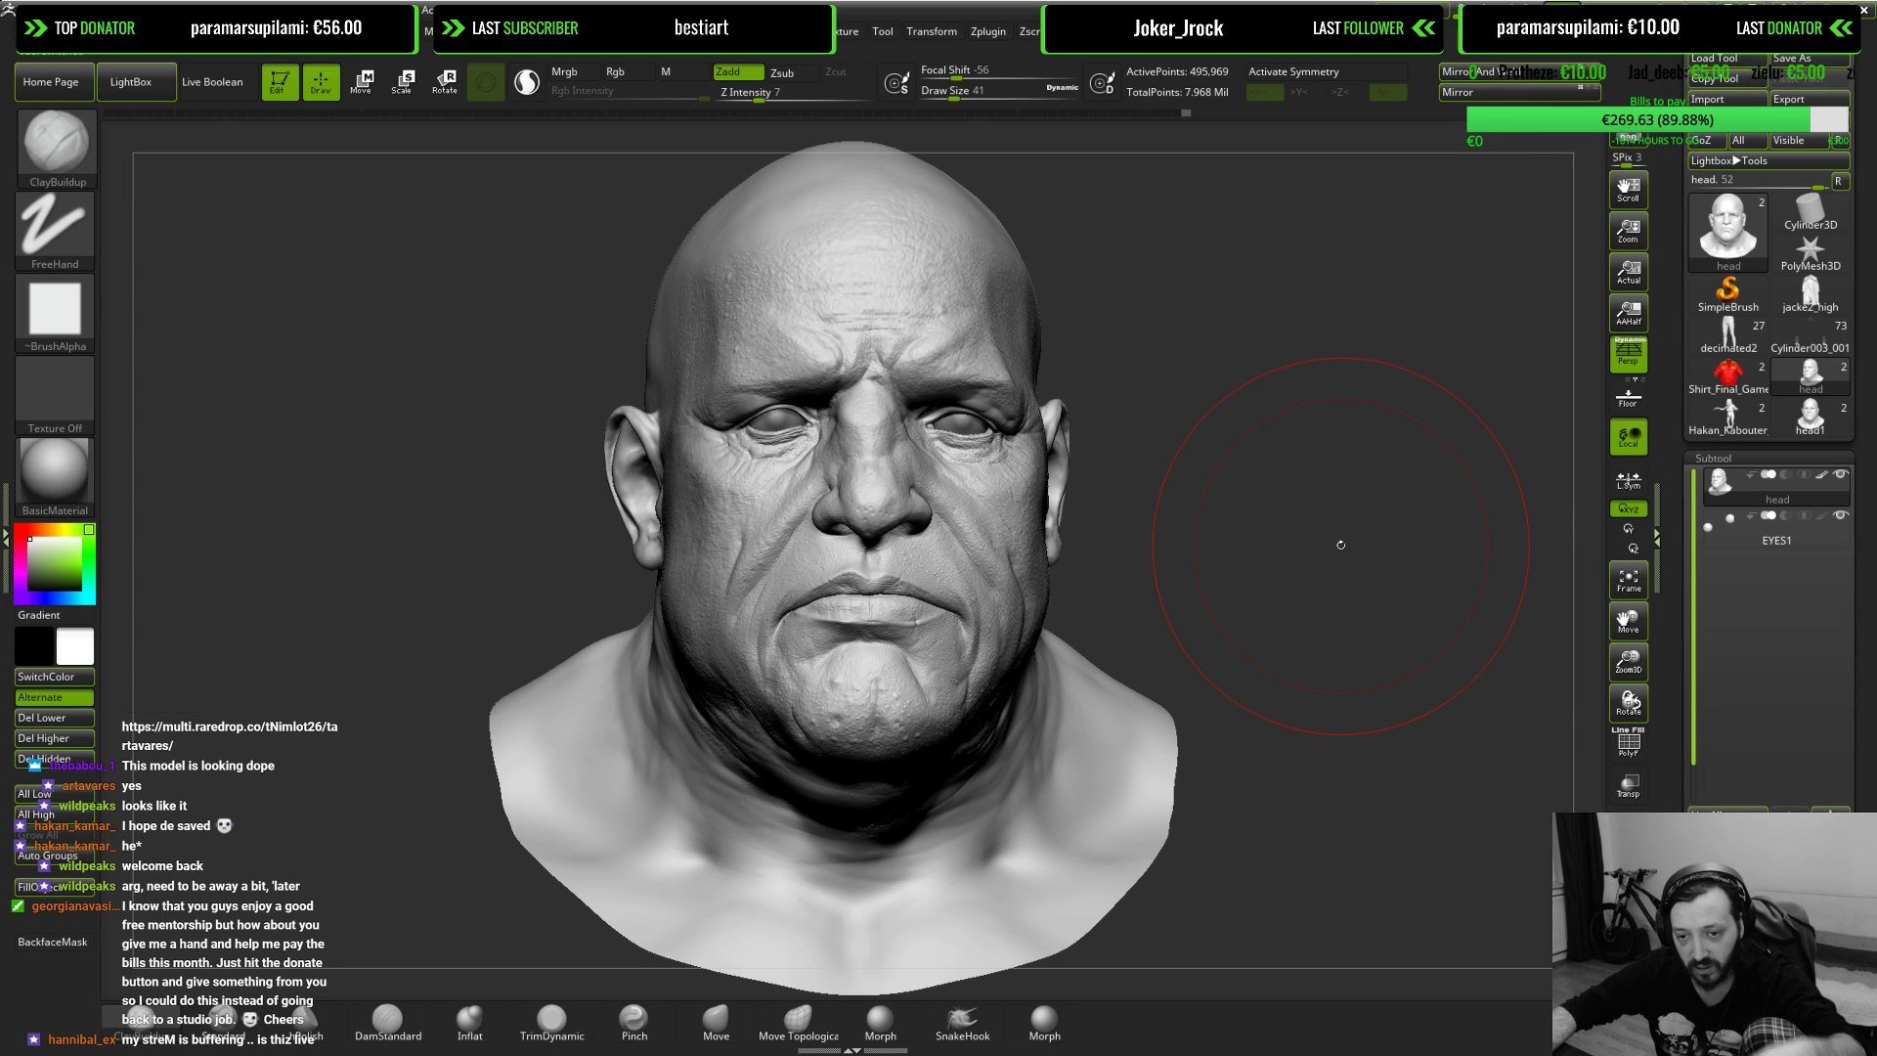
Step: Load the head1 tool, turn off Local transformation mode and frame the head from the front
click(1810, 412)
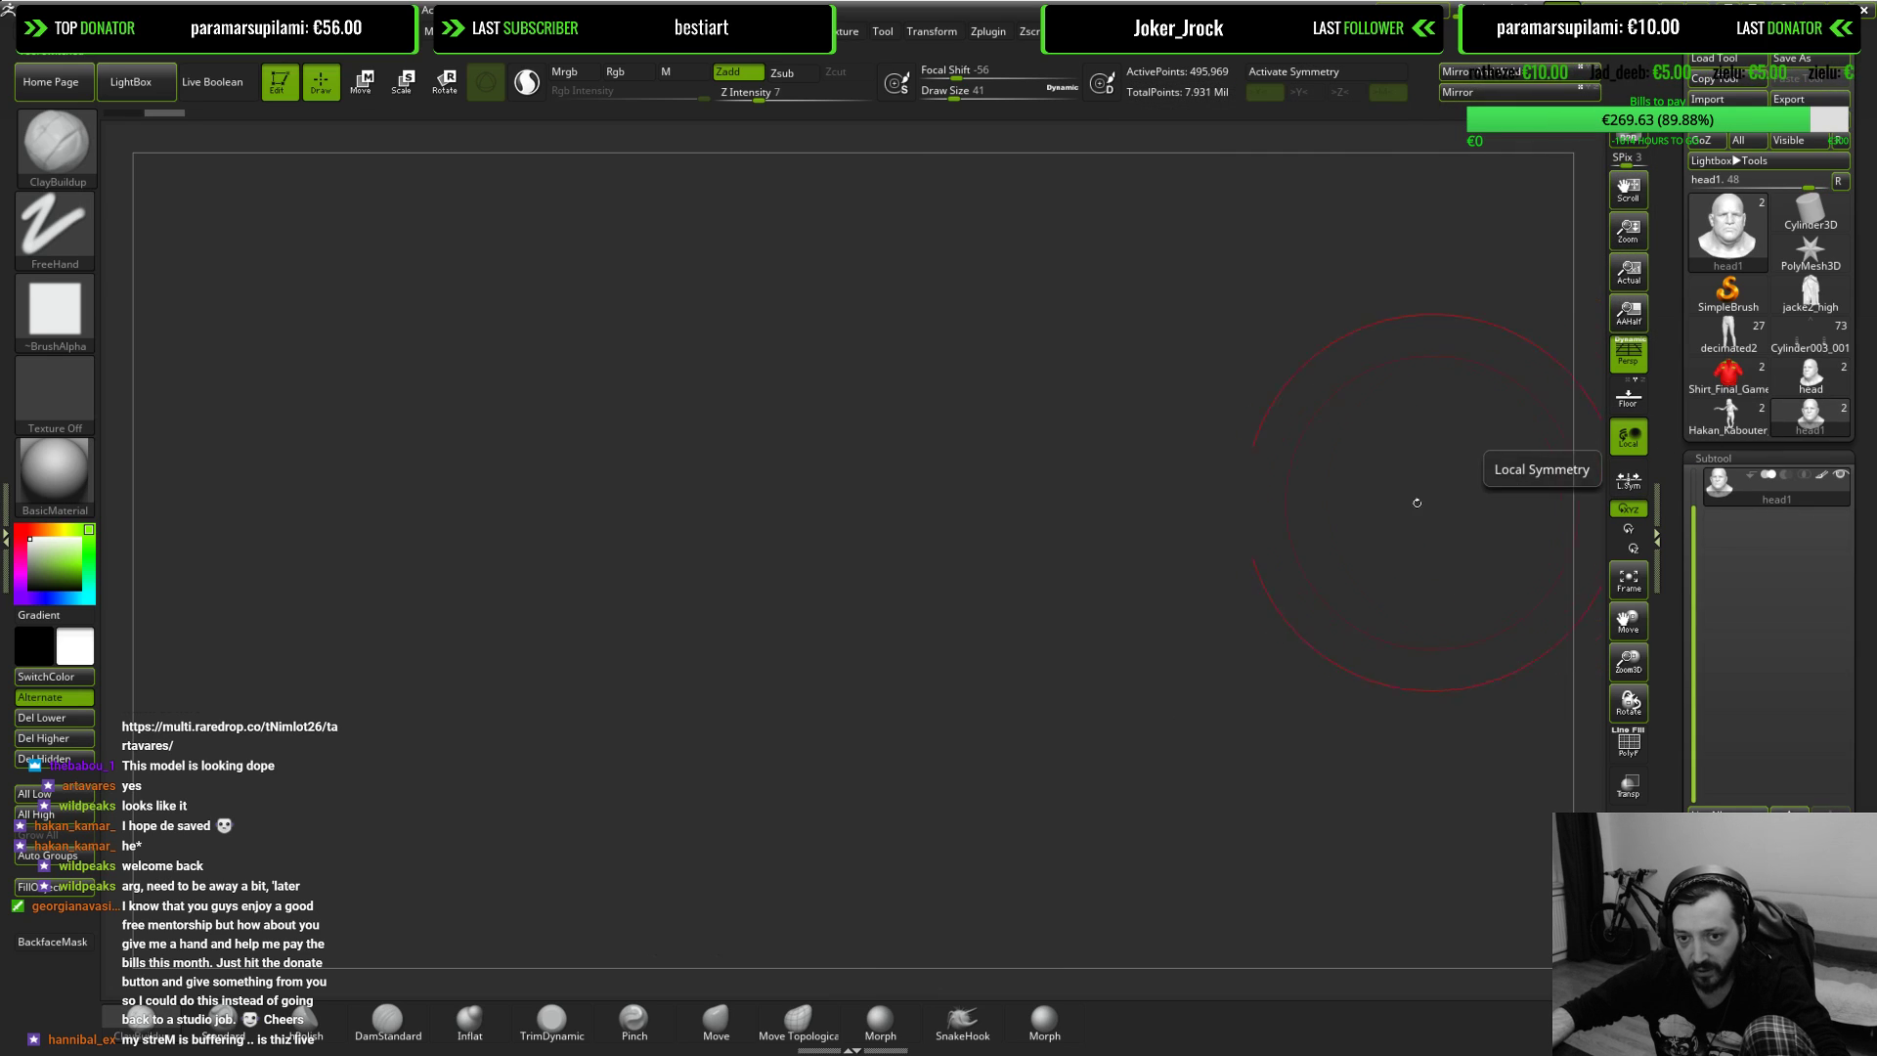
mouse_move(1261, 570)
mouse_down()
mouse_move(1241, 566)
mouse_move(1261, 603)
mouse_up()
alt+drag(1280, 538, 1318, 555)
key(f)
click(1628, 436)
mouse_move(1437, 469)
mouse_down()
mouse_move(1222, 487)
mouse_move(1338, 499)
mouse_move(1278, 502)
mouse_move(1280, 469)
mouse_up()
key(f)
key(f)
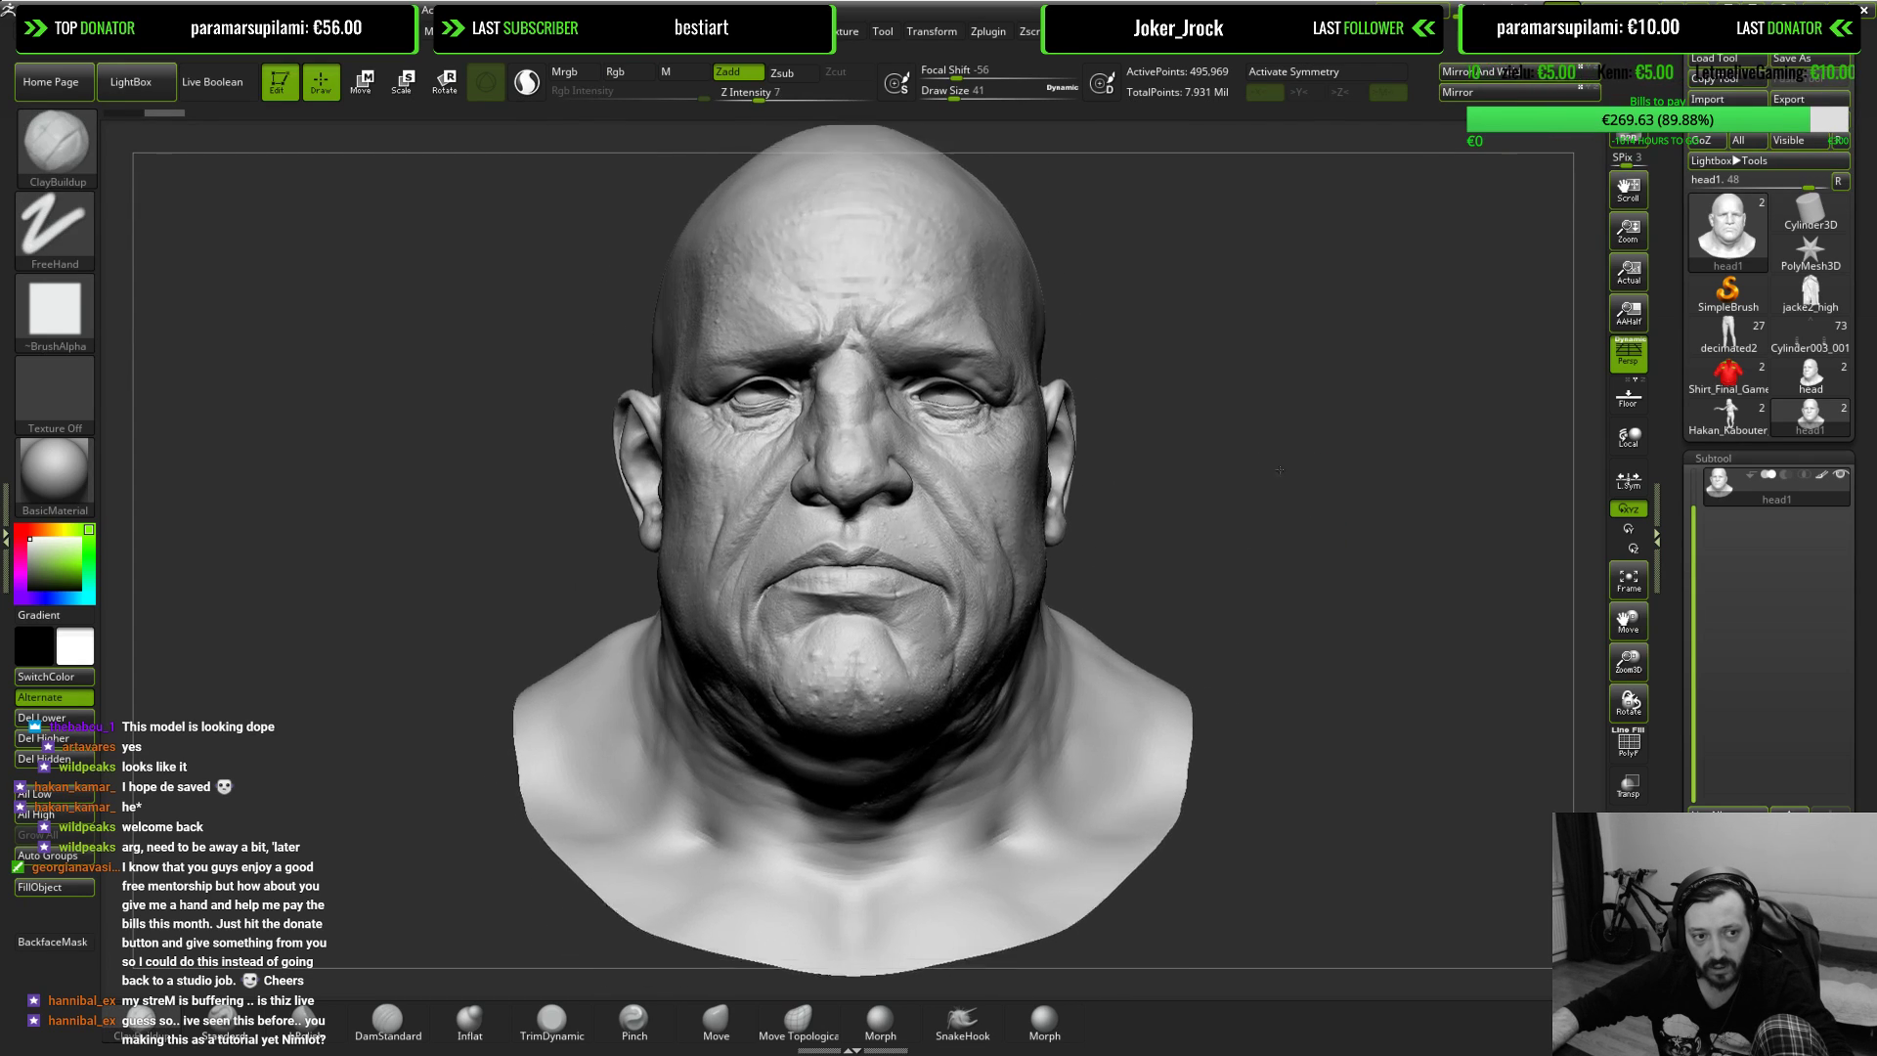
key(f)
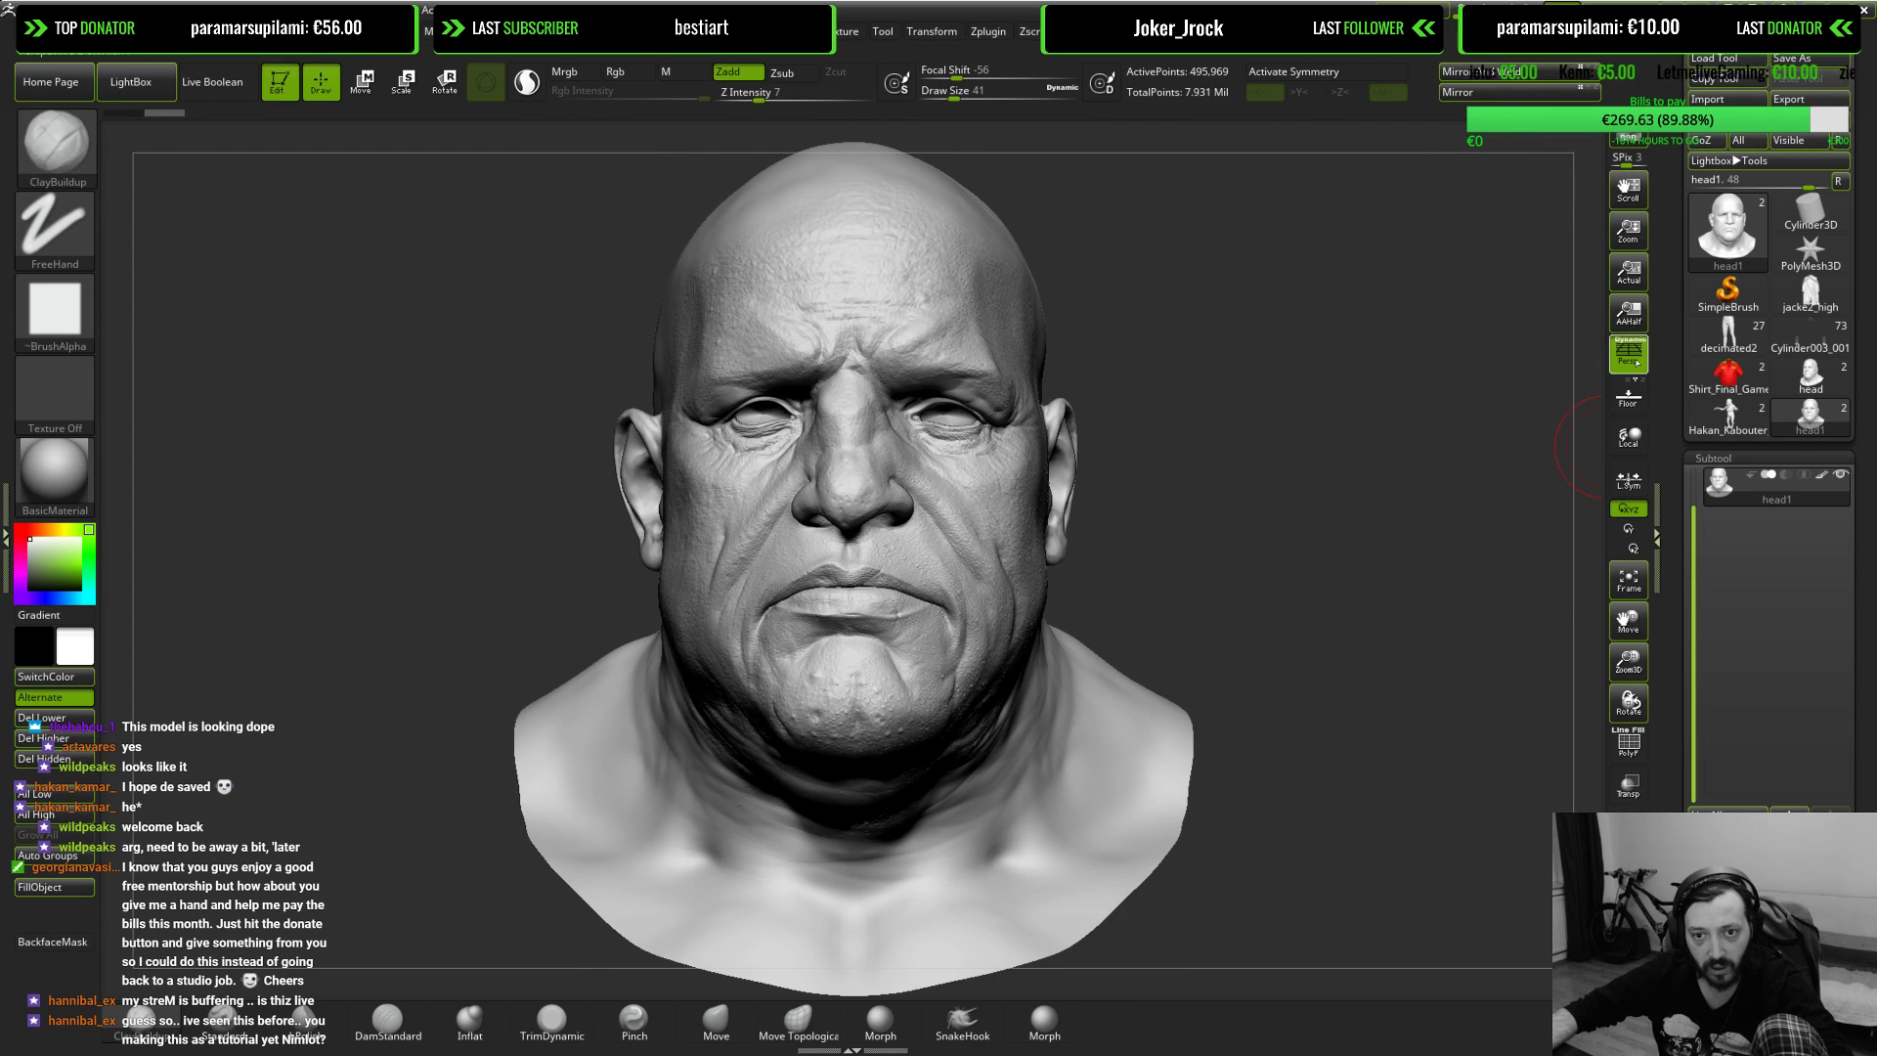
Step: Turn Local transformation mode back on and frame the head1 subtool
click(1628, 435)
mouse_move(1261, 495)
mouse_down()
mouse_move(1190, 518)
mouse_move(1234, 587)
mouse_move(1350, 538)
mouse_move(1603, 504)
mouse_move(1696, 471)
mouse_up()
key(f)
key(f)
click(1778, 528)
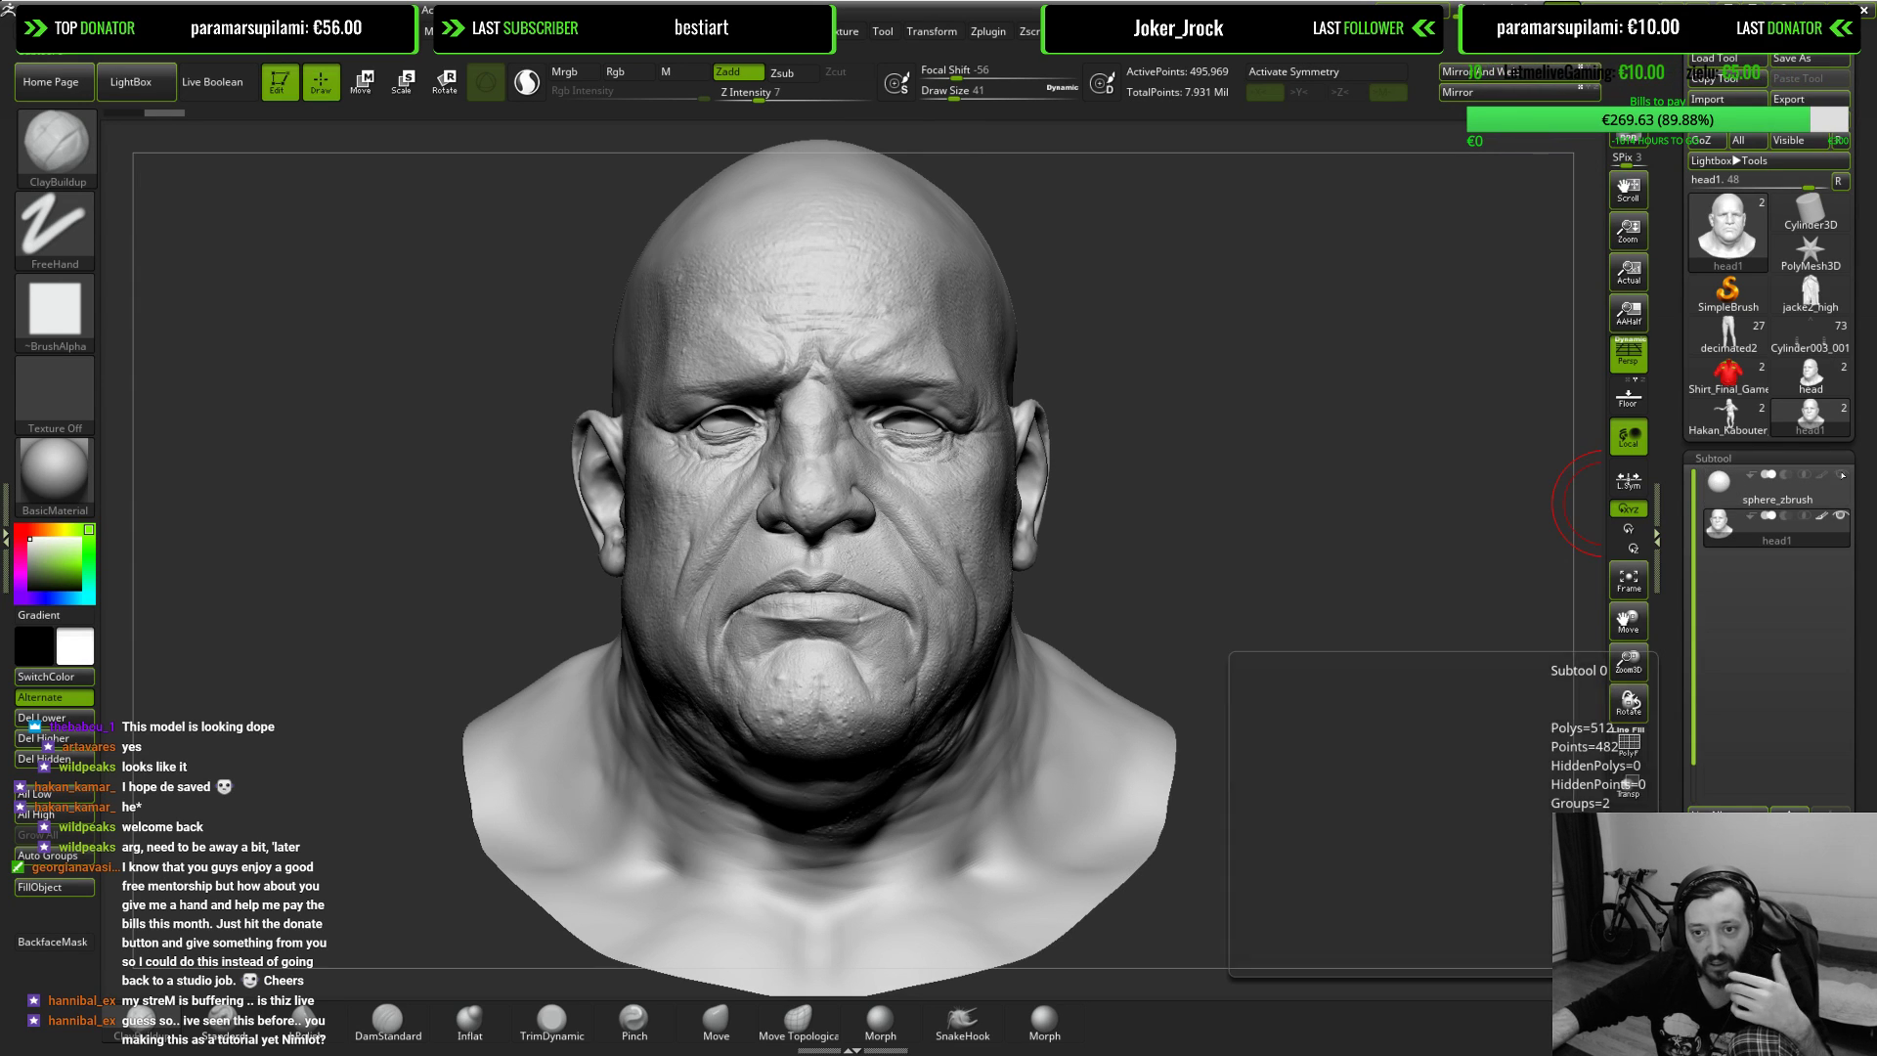
Step: Examine head1 from the front and three-quarter angles, both up close and from farther away
drag(1416, 586, 1367, 581)
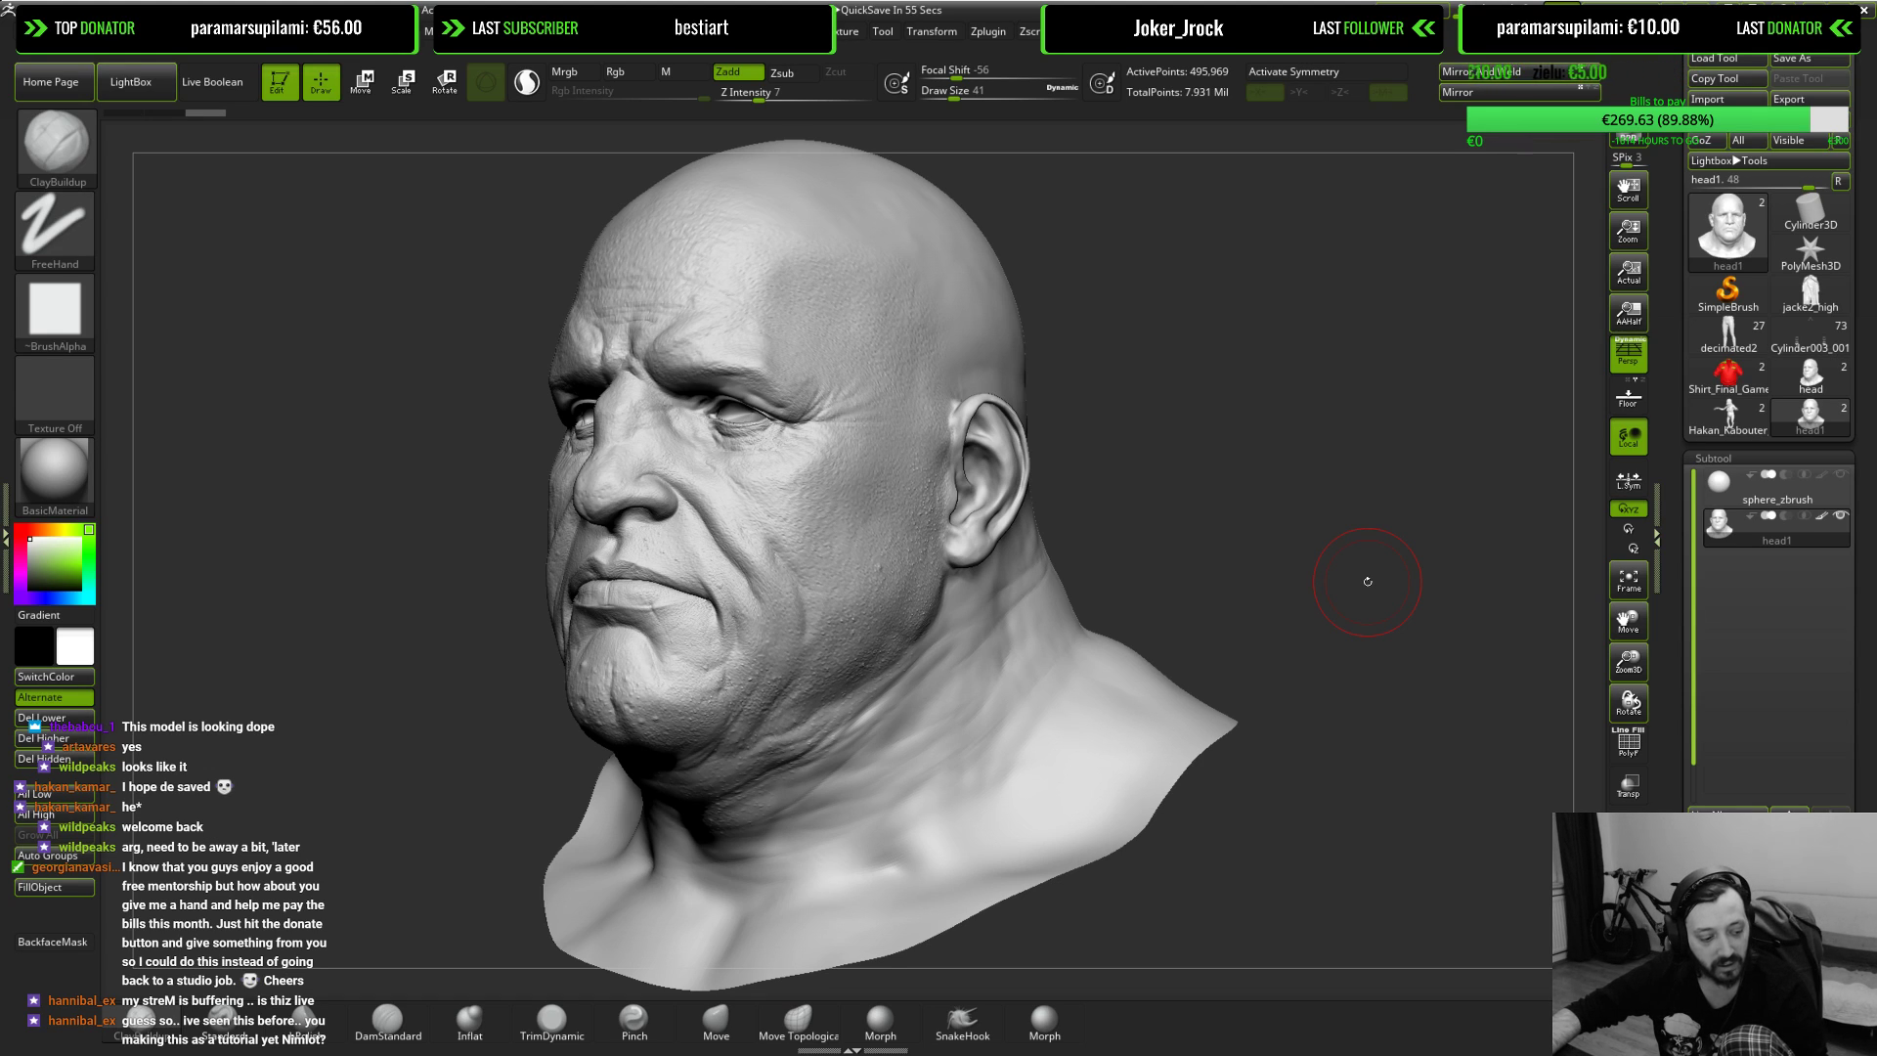
drag(1353, 578, 1359, 532)
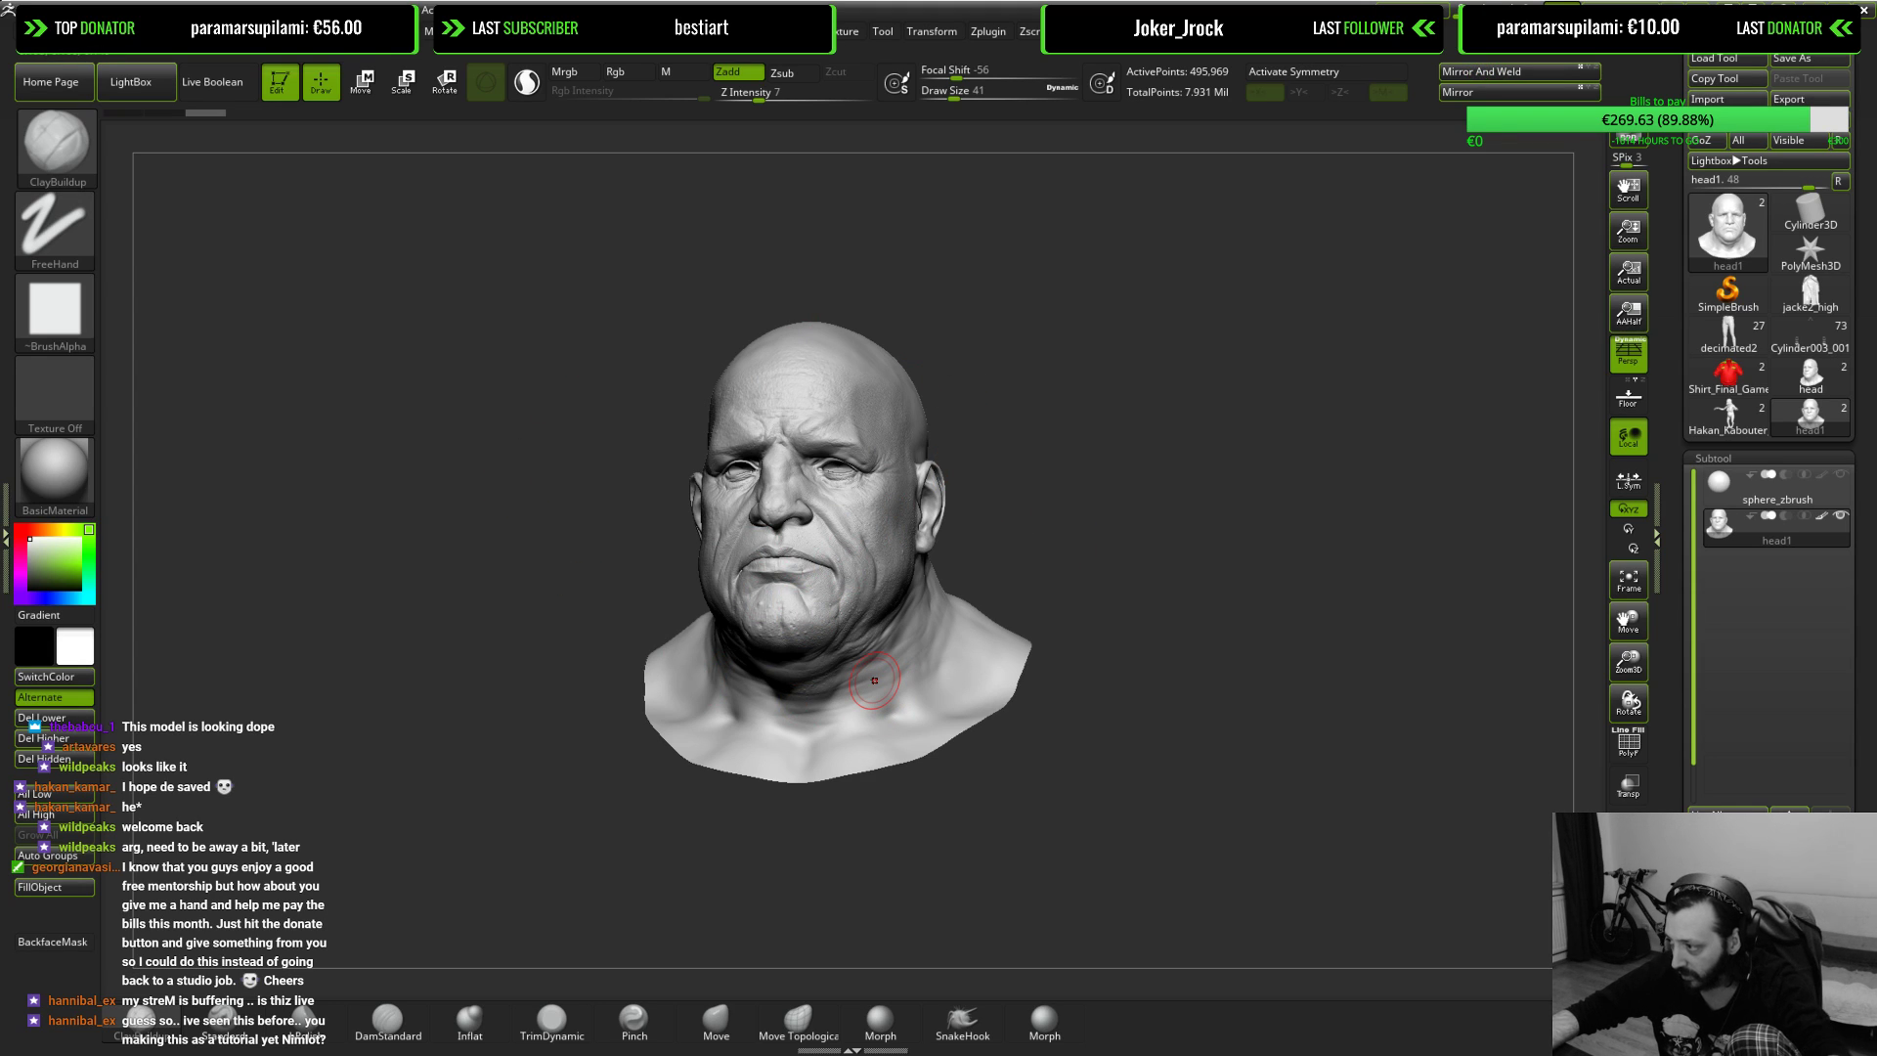
drag(968, 528, 1097, 530)
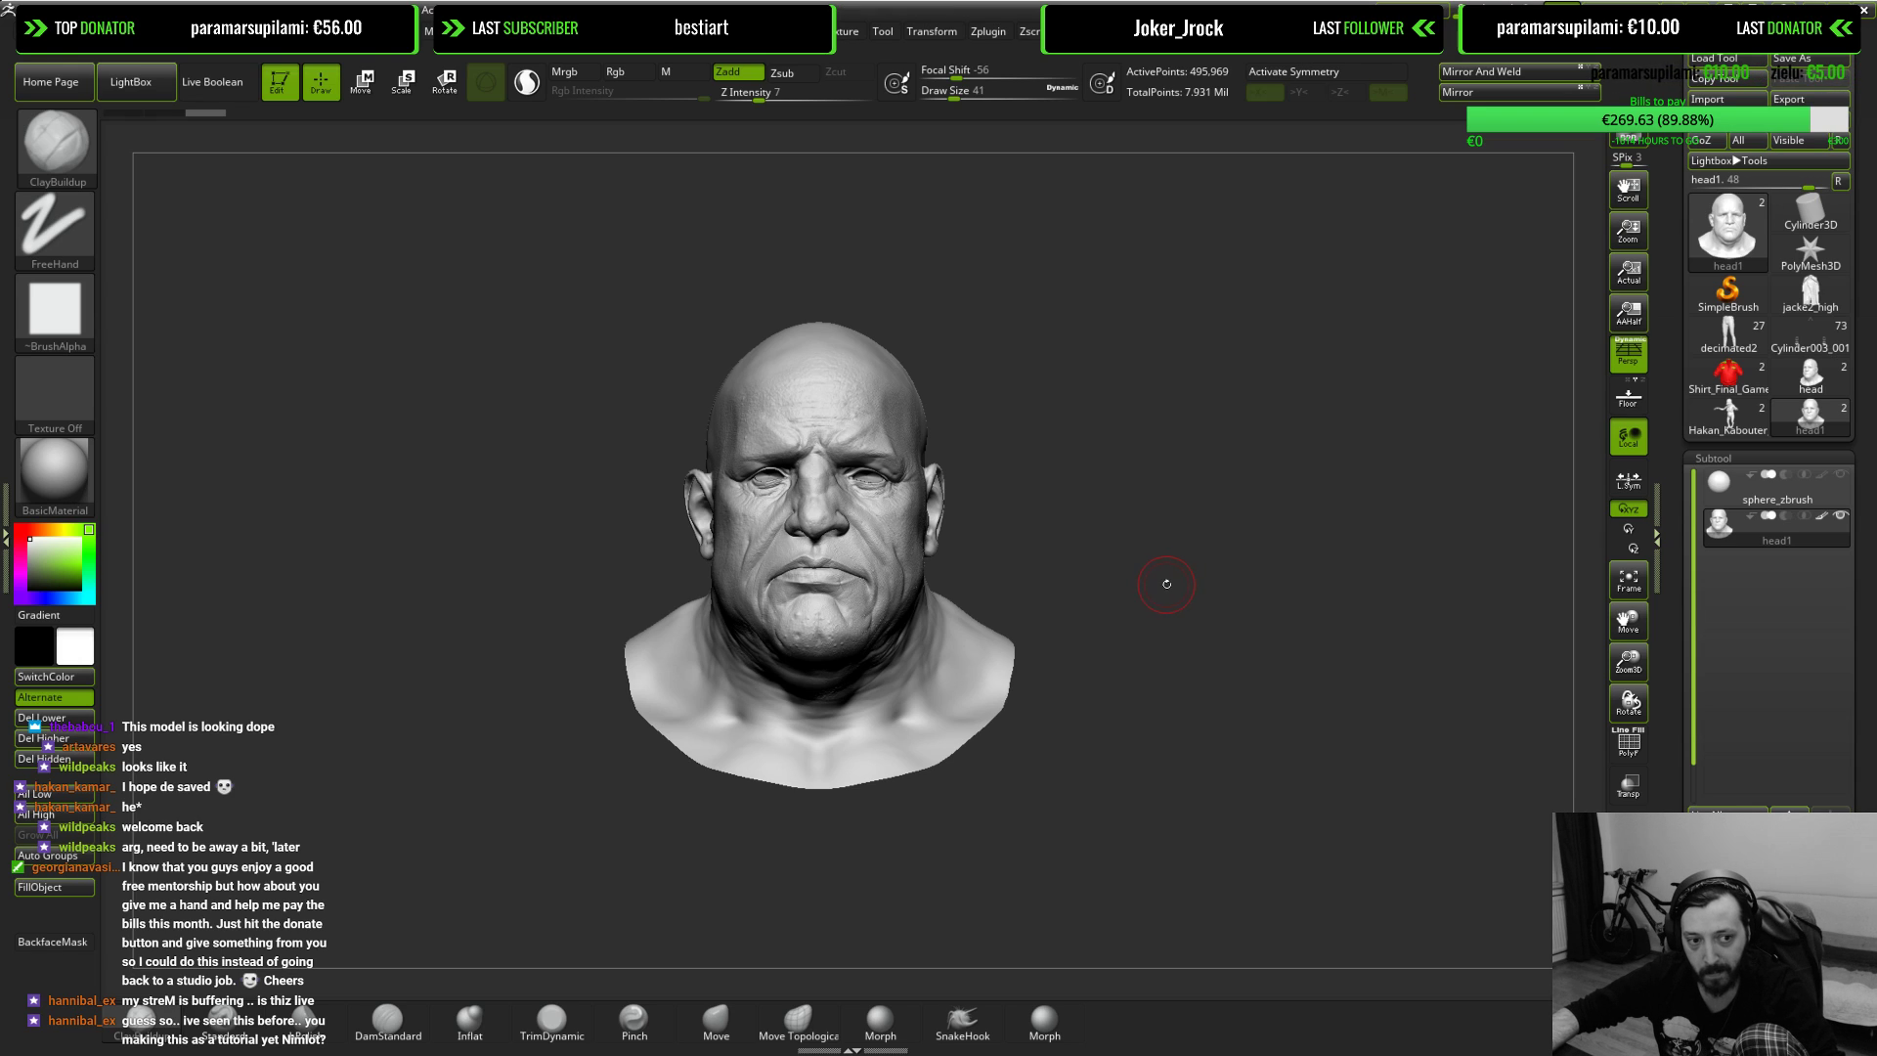
drag(1169, 584, 1143, 591)
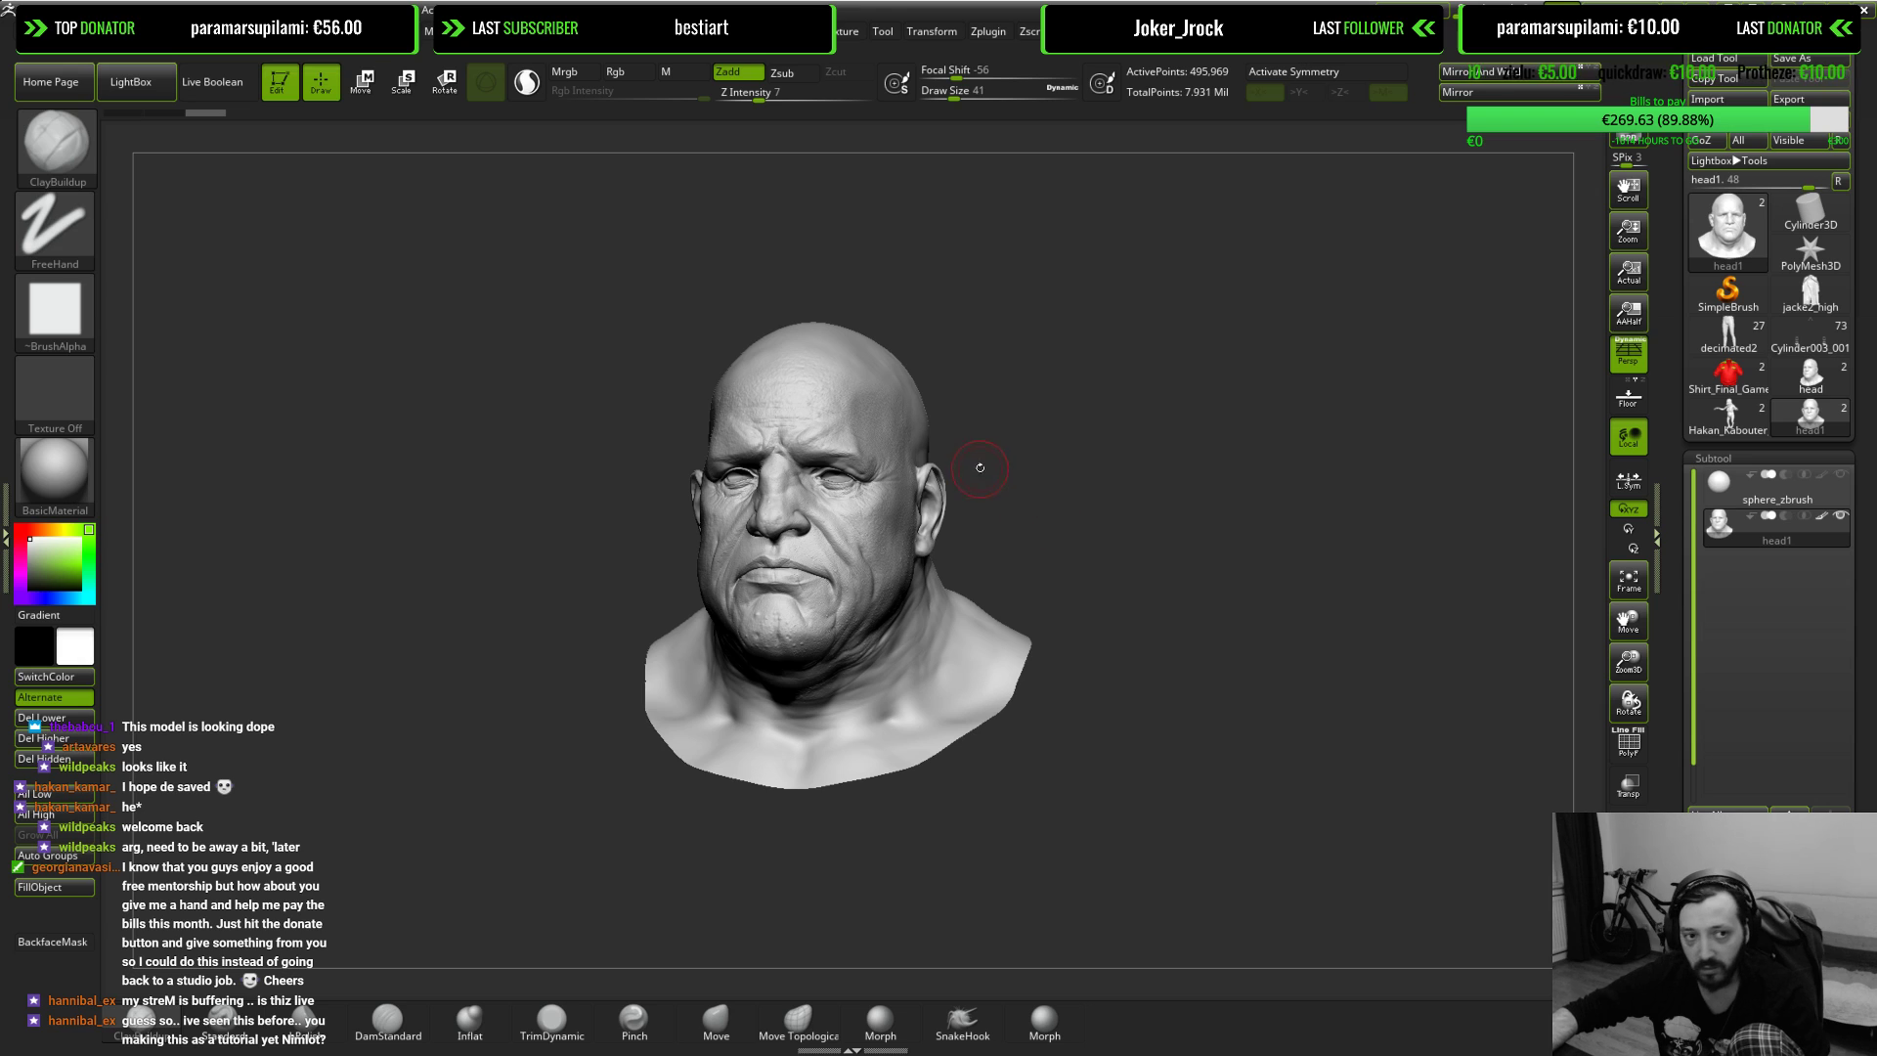
mouse_move(976, 469)
mouse_down()
mouse_move(1034, 448)
mouse_move(1142, 498)
mouse_up()
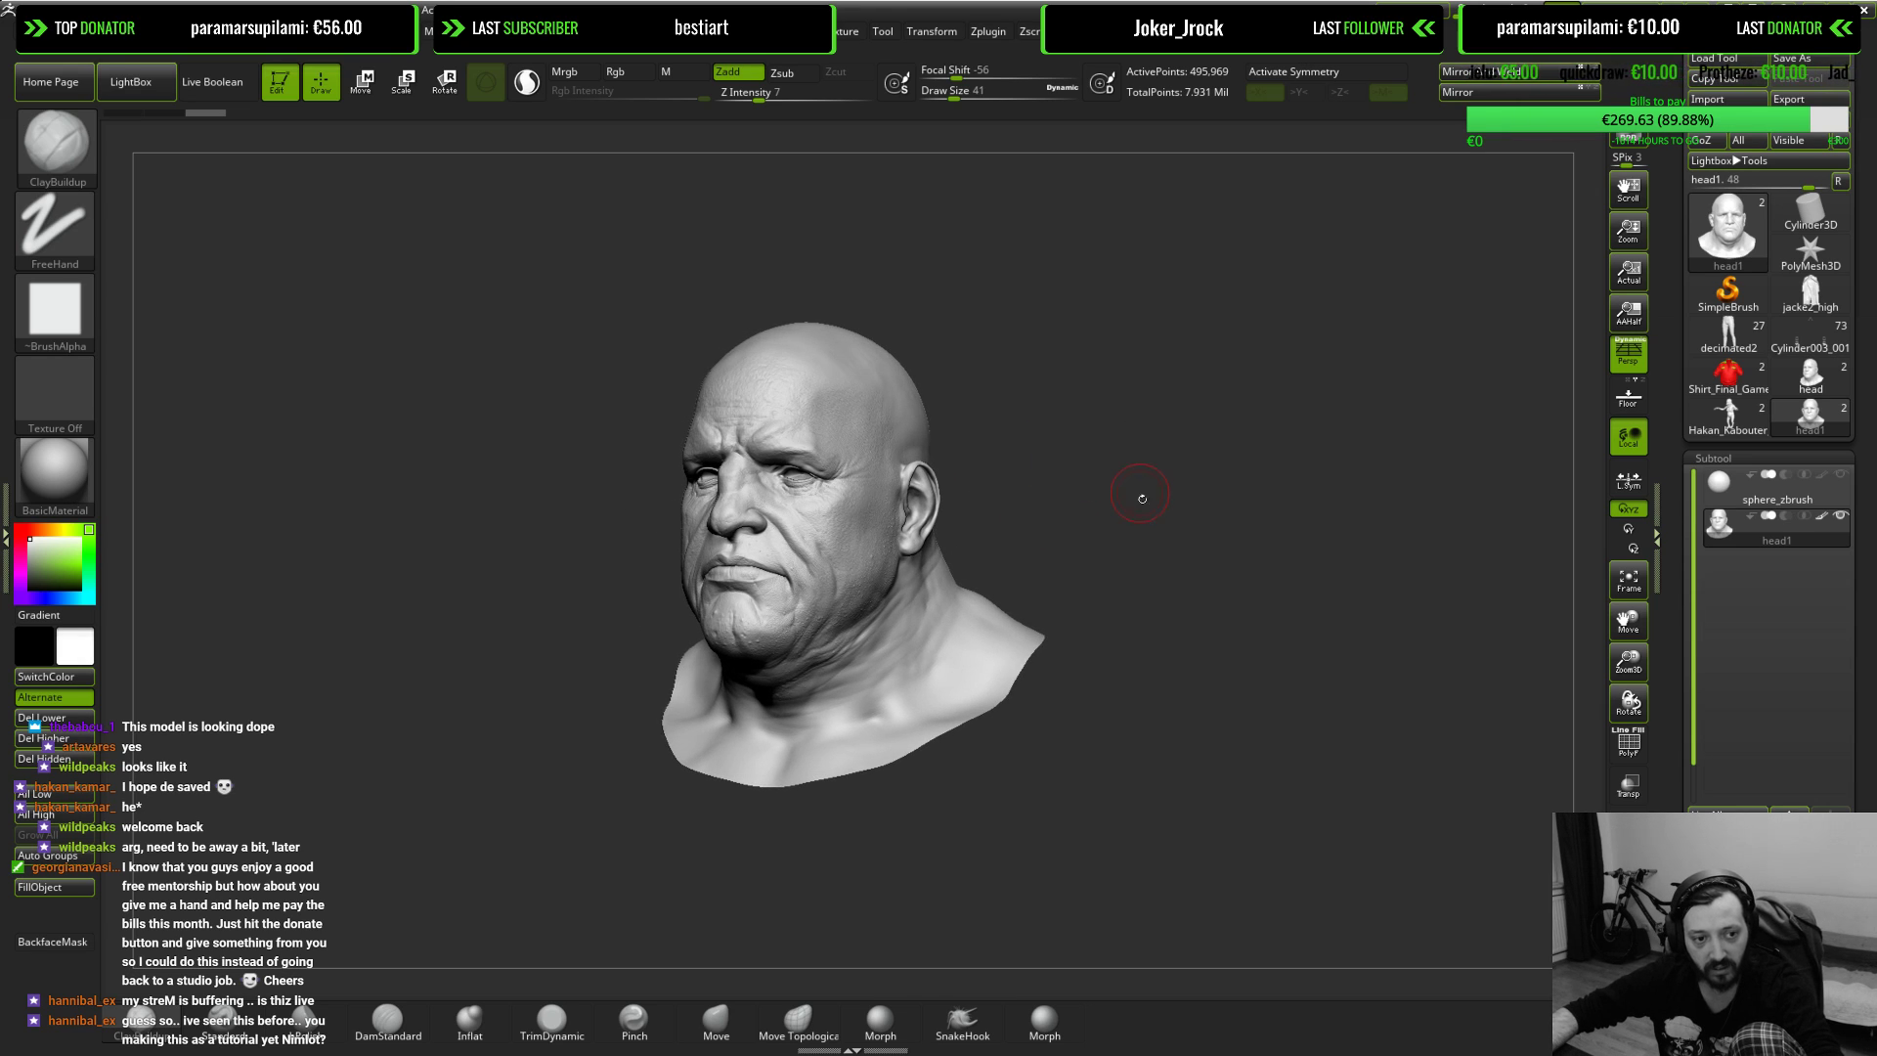
Step: Load the decimated2 legs tool, frame the legs and switch to TopoGun to view the legs reference
click(1809, 293)
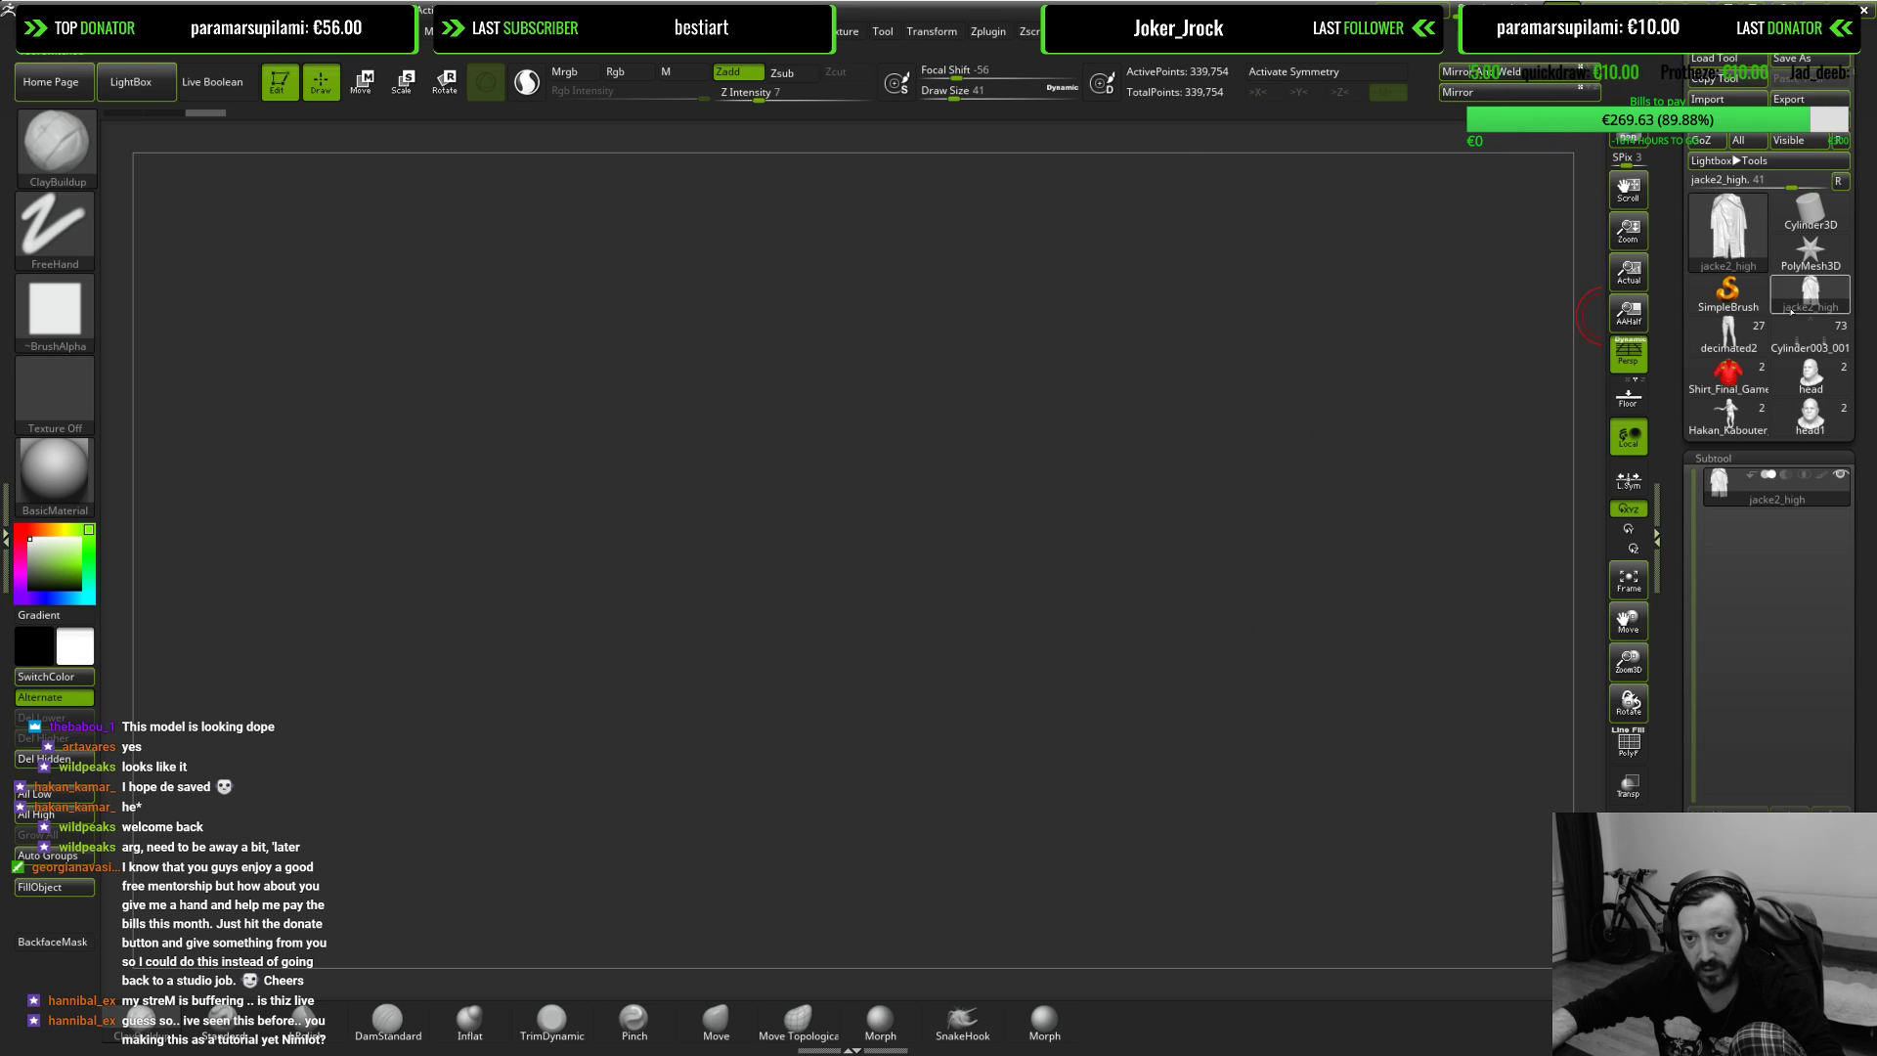
click(1729, 337)
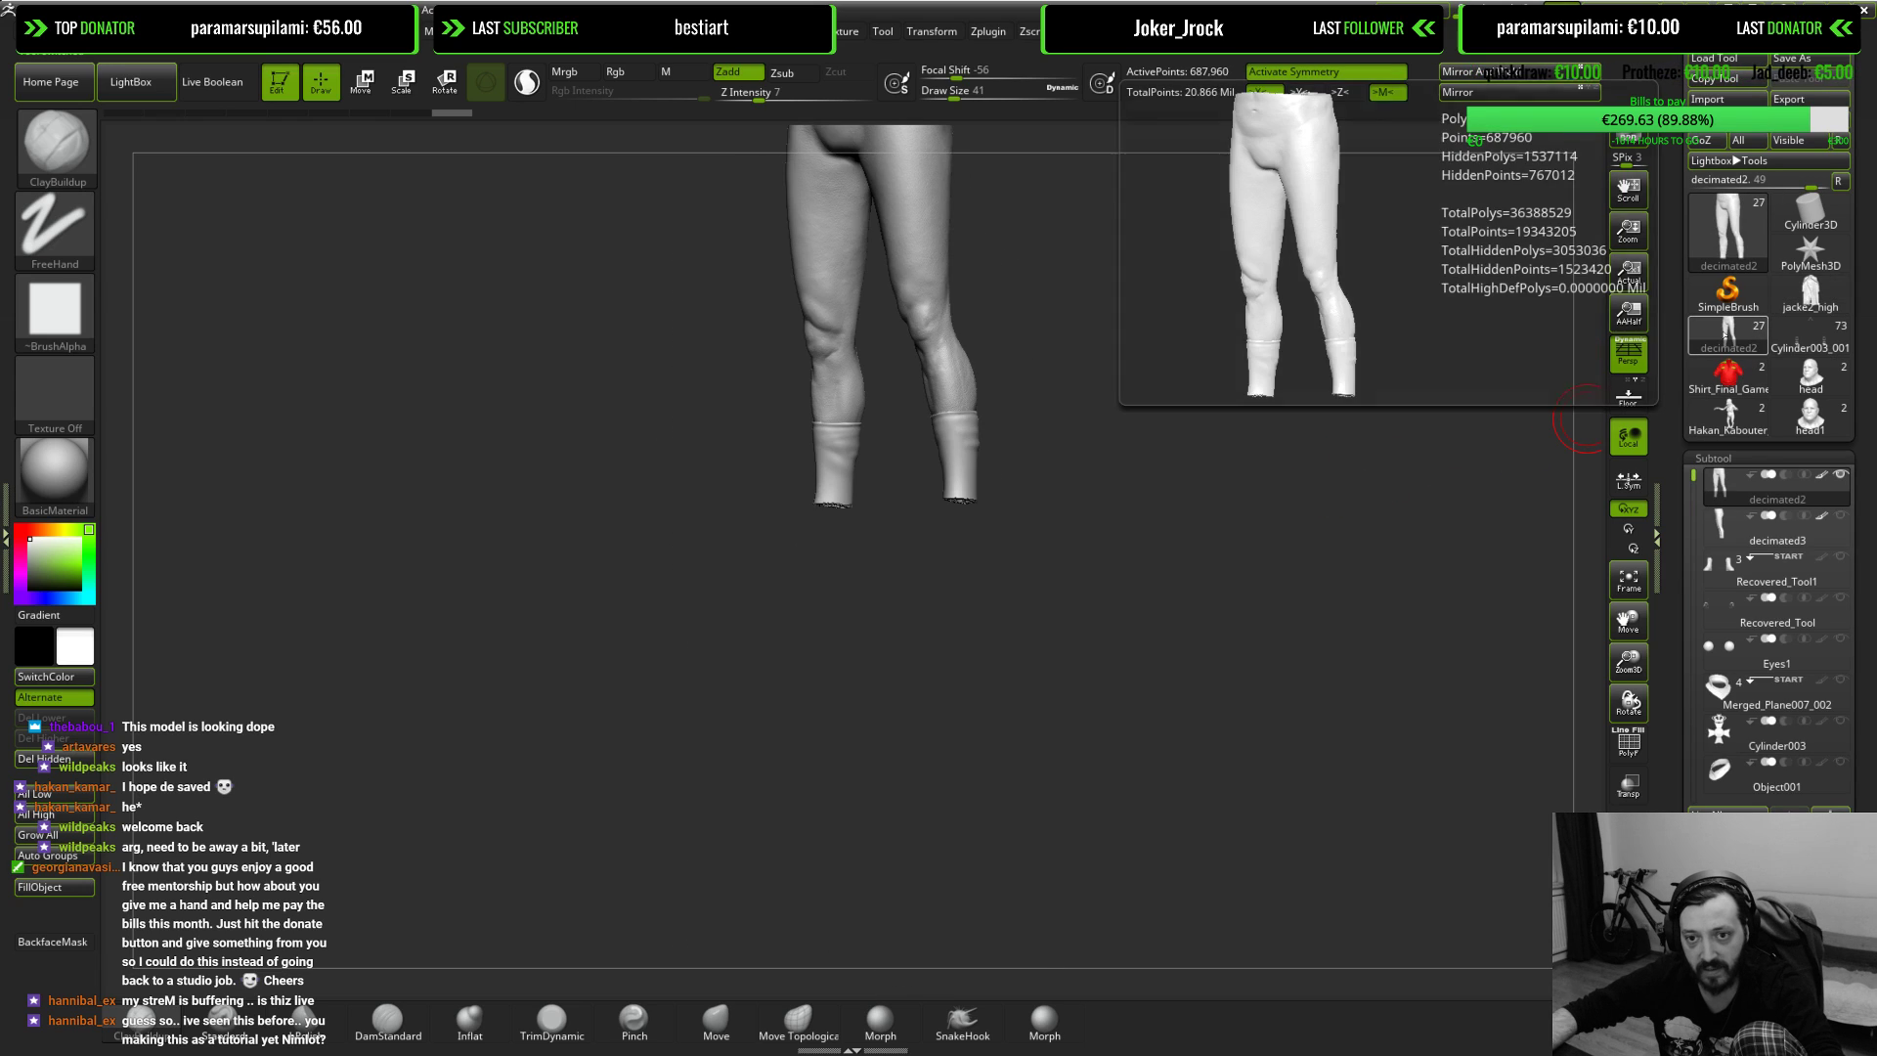
drag(1588, 421, 1583, 513)
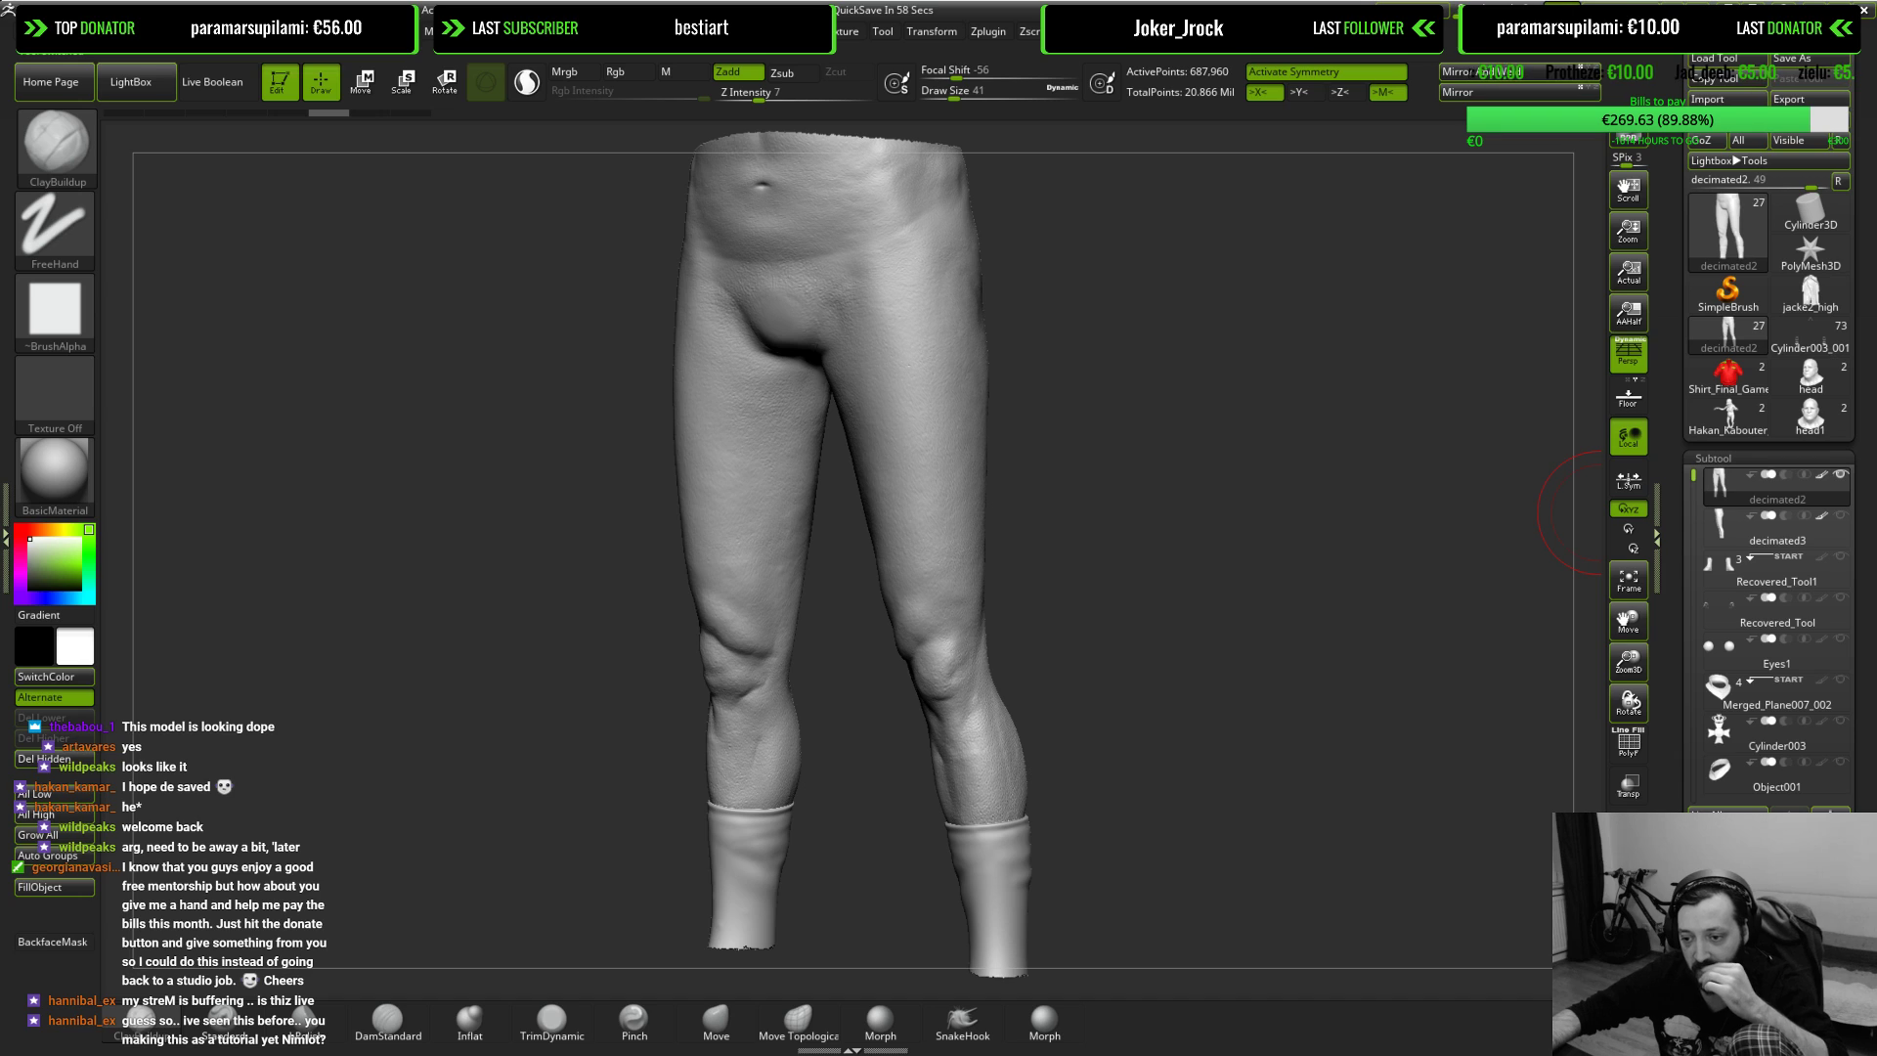
key(alt+Tab)
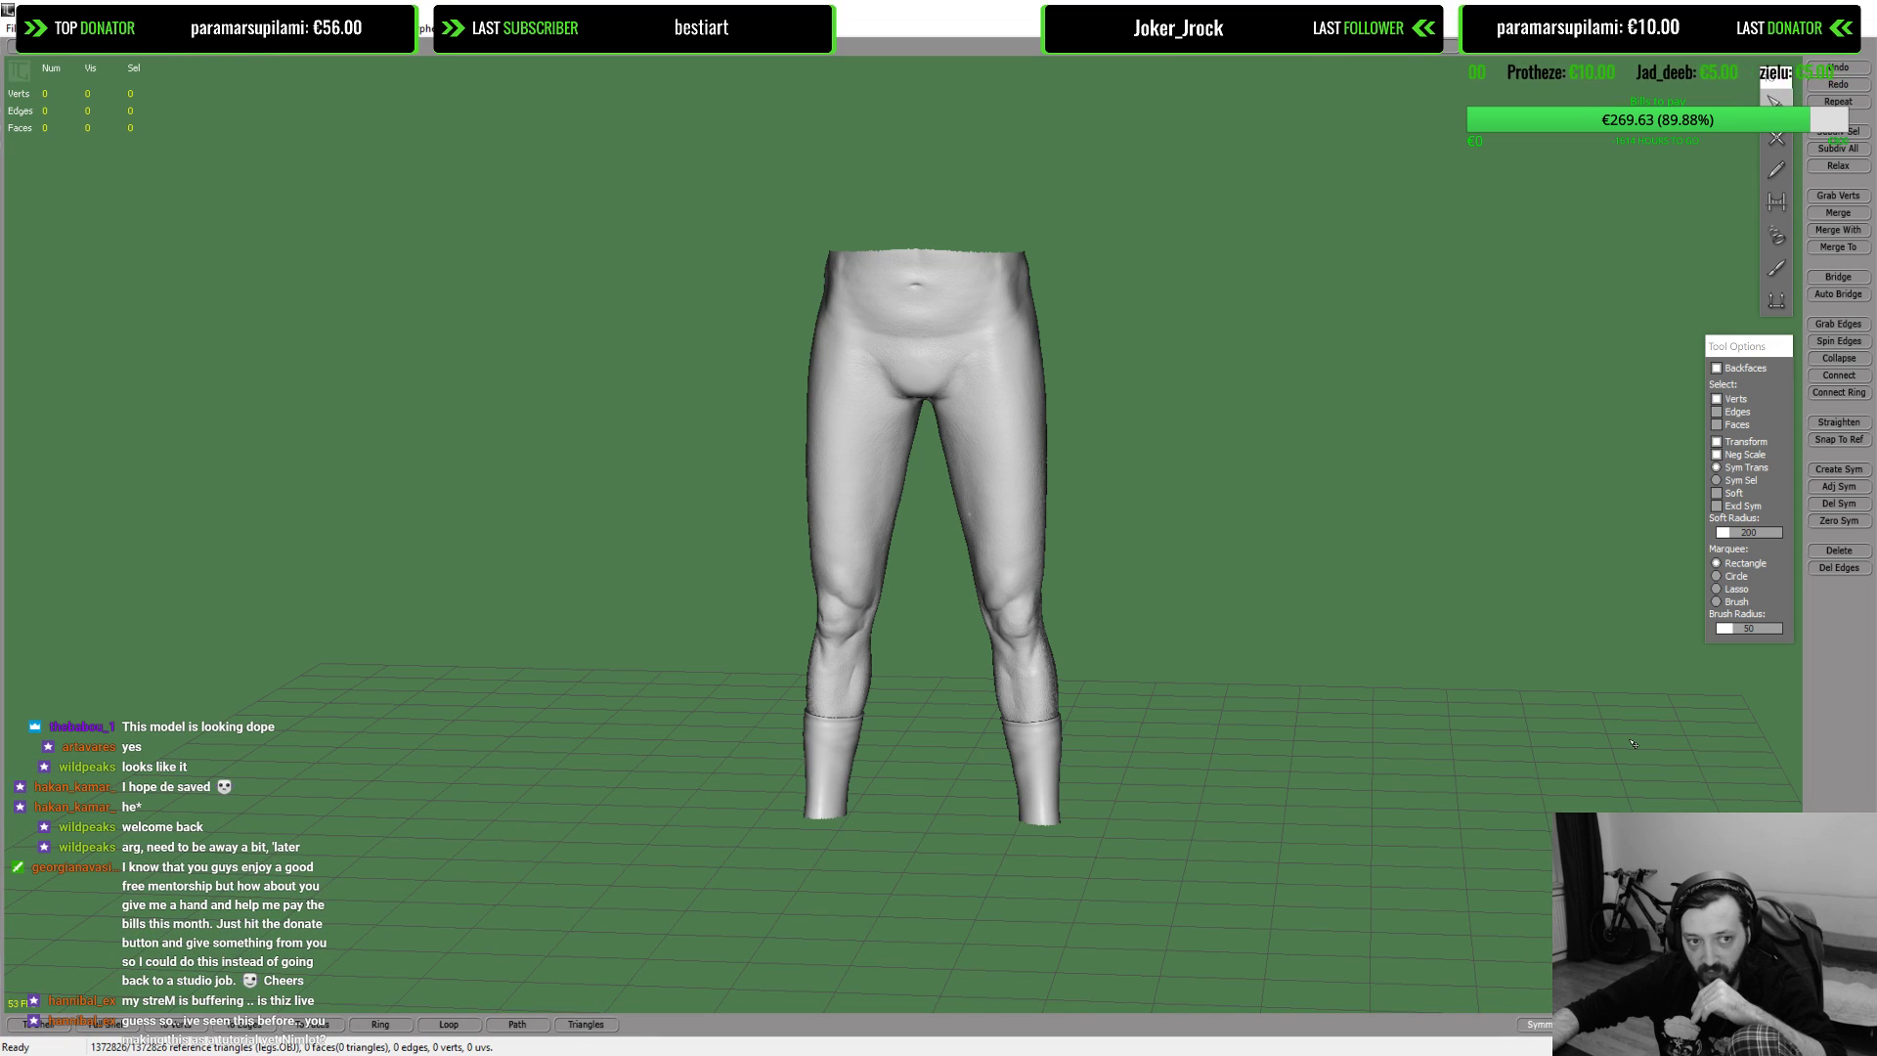